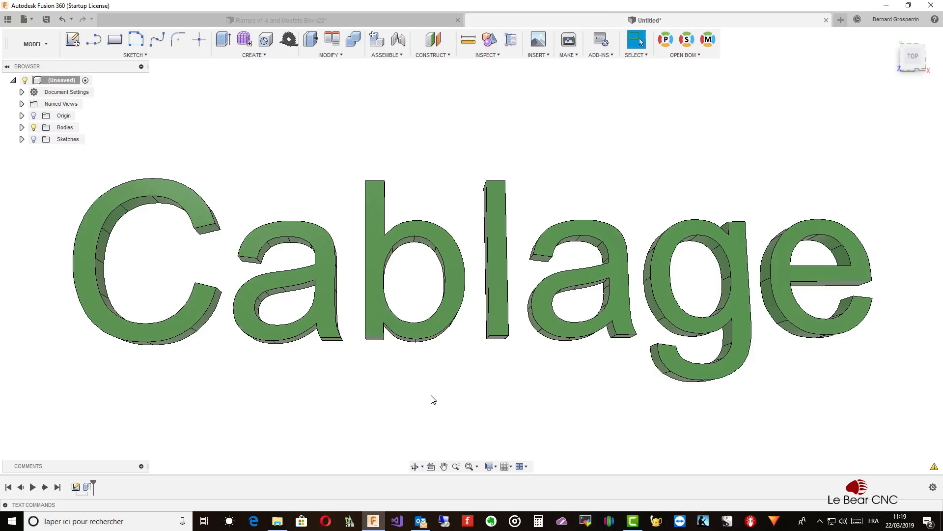
- Delete all the extruded bodies of the word "Cablage"
shift+middle_drag(431, 398, 440, 382)
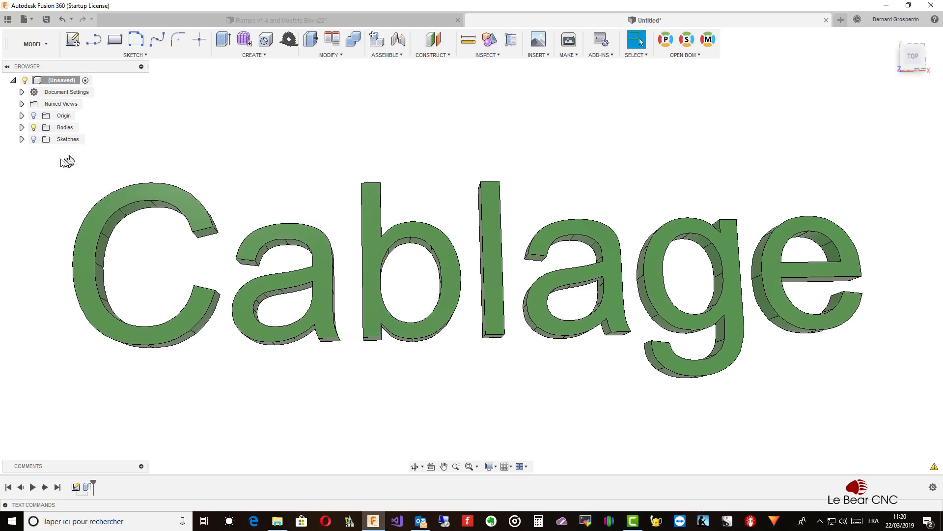
drag(37, 159, 894, 432)
key(Delete)
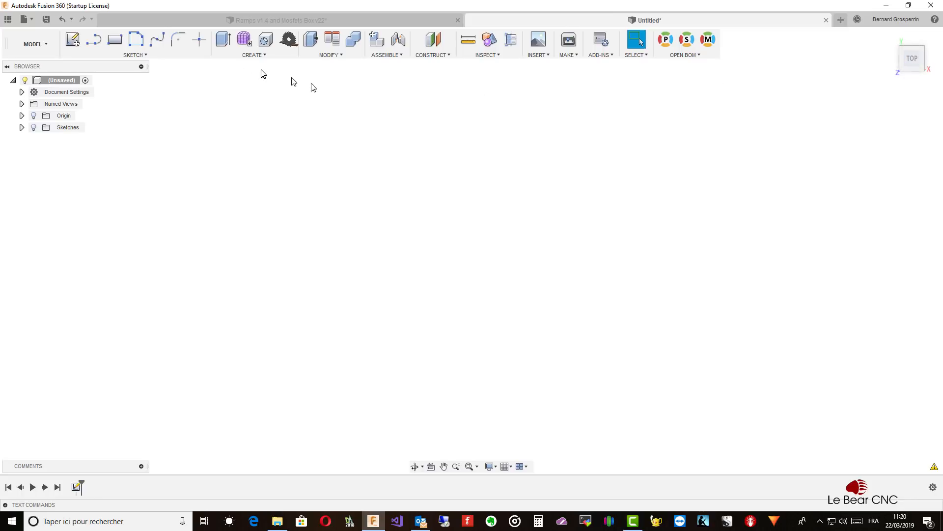
- Create a new sketch on the horizontal XY plane
click(72, 40)
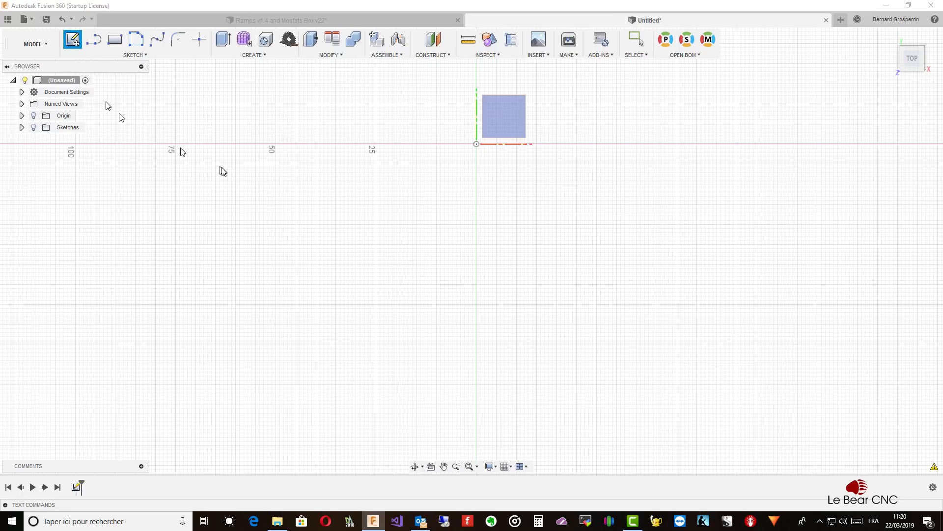
click(497, 122)
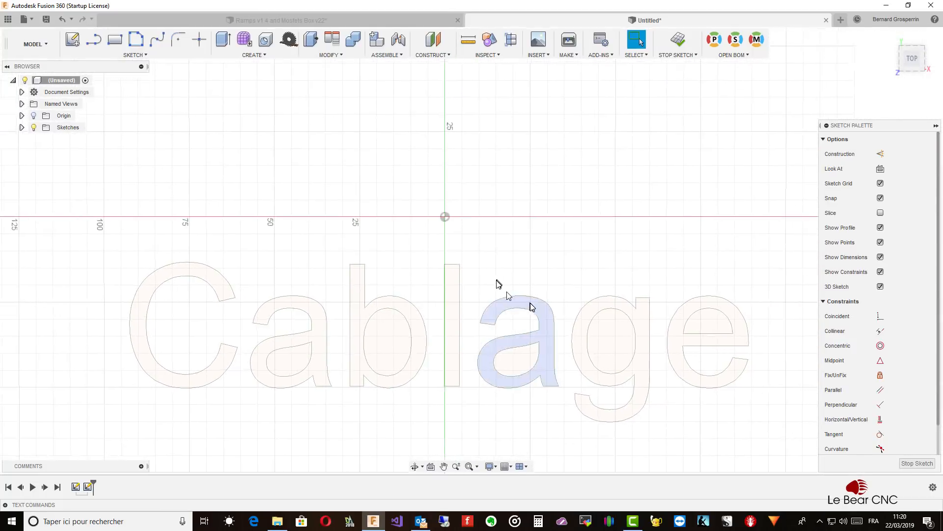
mouse_move(737, 437)
mouse_down()
mouse_move(286, 383)
mouse_move(154, 295)
mouse_move(107, 246)
mouse_move(492, 371)
mouse_move(707, 406)
mouse_move(741, 428)
mouse_up()
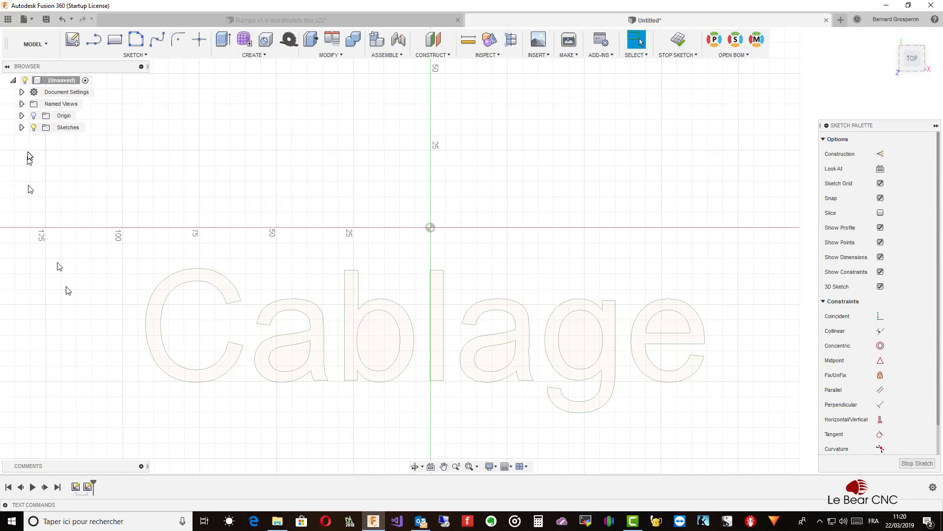
- Finish the new sketch and delete Sketch1, which holds the old "Cablage" text
click(22, 128)
right_click(73, 141)
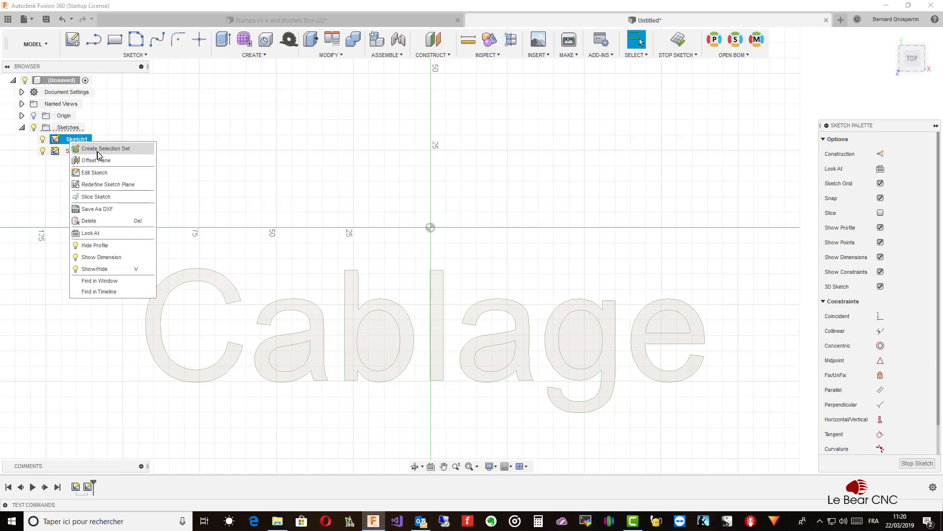
click(93, 221)
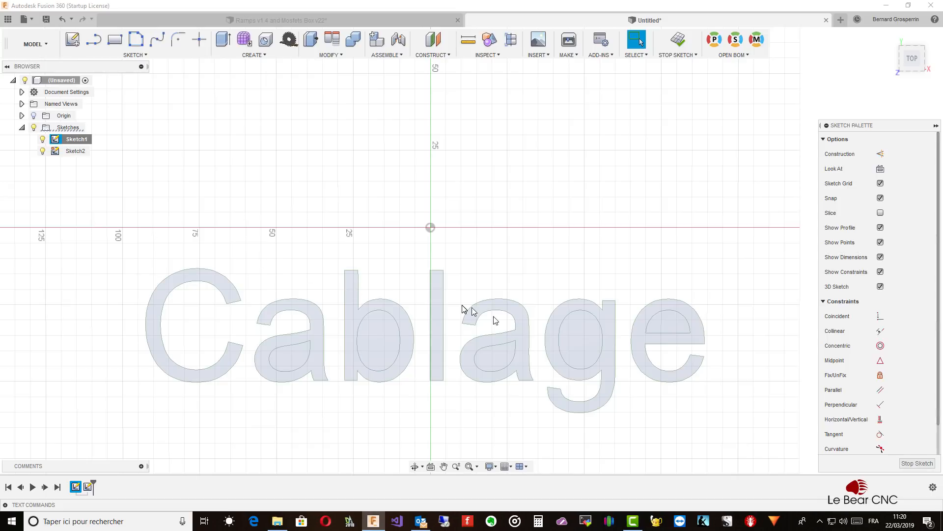
click(917, 463)
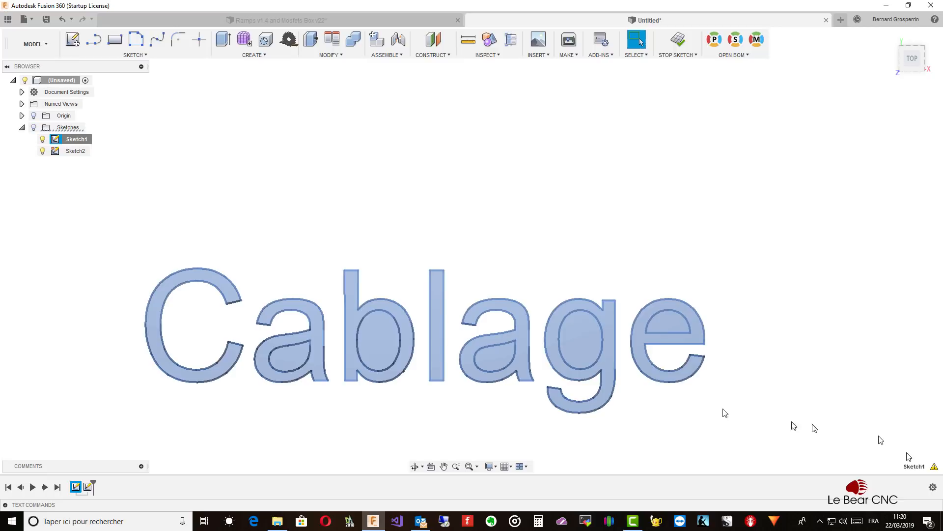
right_click(74, 139)
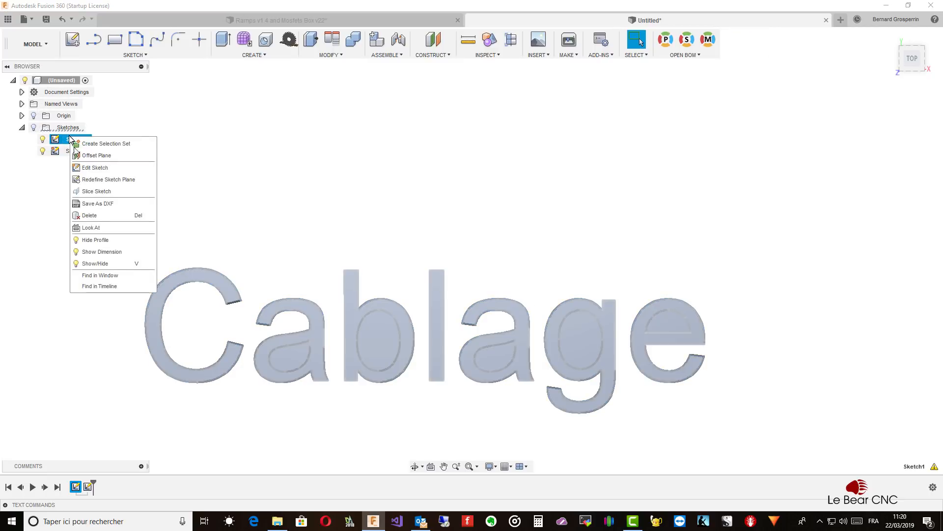
click(92, 217)
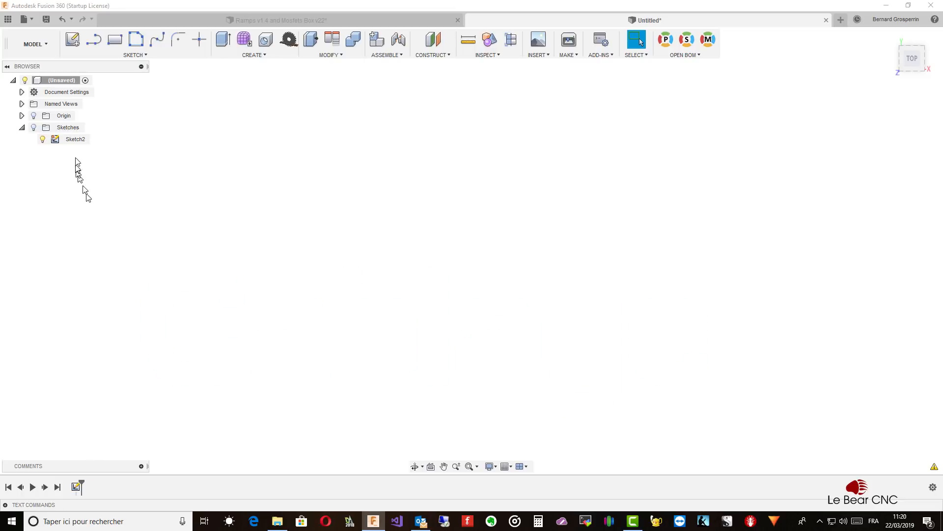
- Edit Sketch2 and draw a wavy fit point spline through seven points, about 200 mm wide, across the X axis
click(74, 139)
right_click(74, 140)
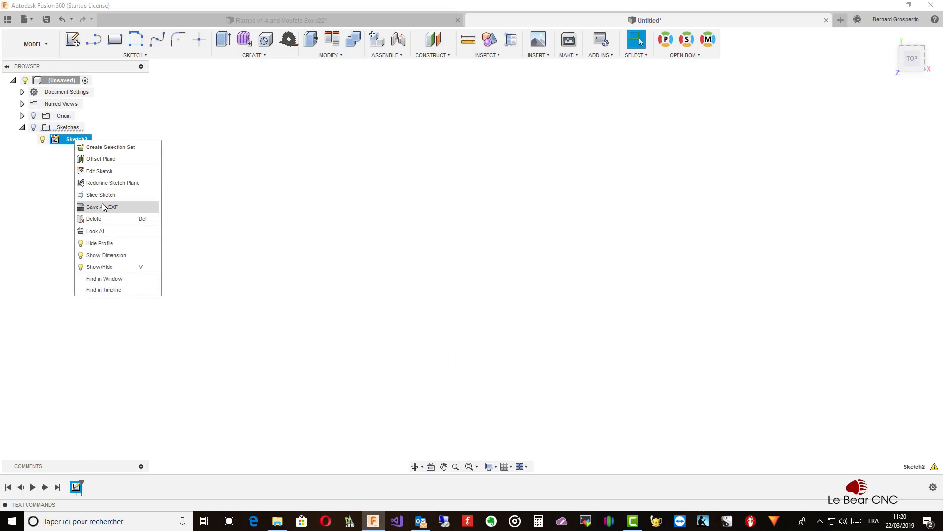
click(100, 171)
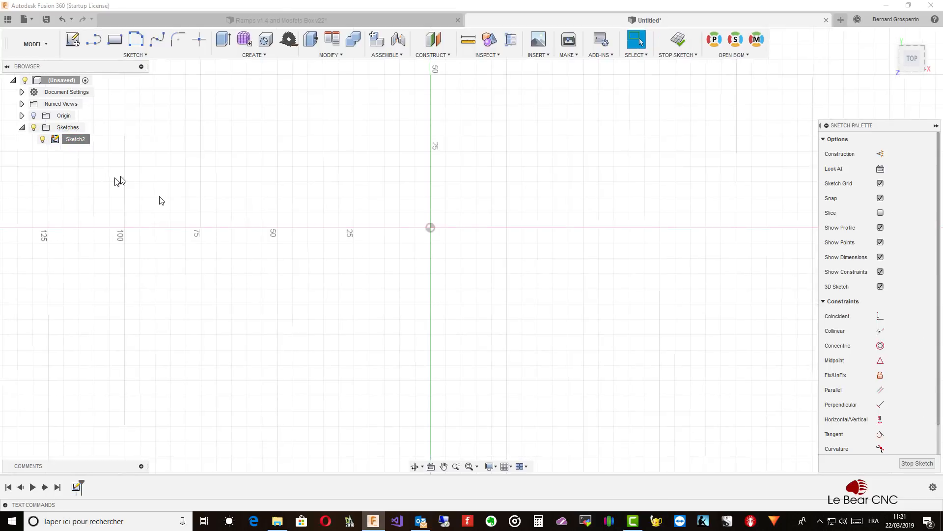
click(156, 43)
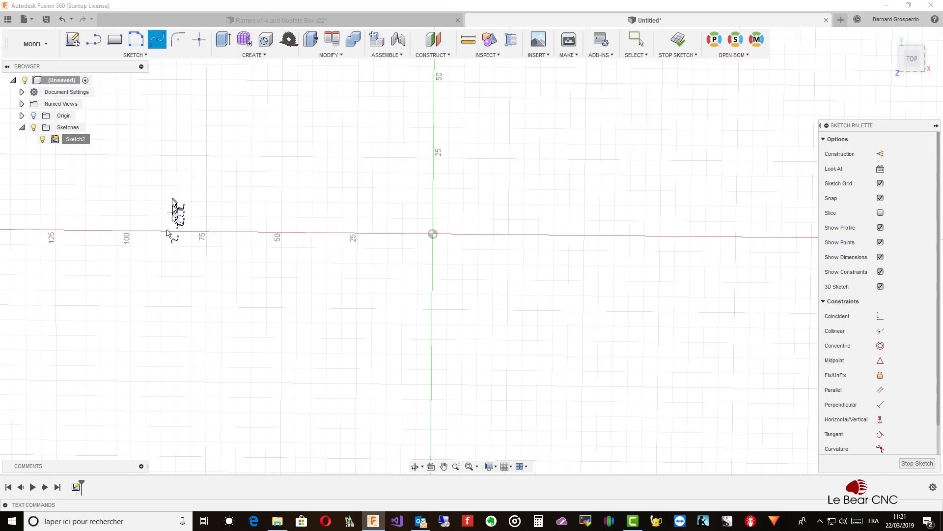
click(153, 269)
click(230, 199)
click(311, 292)
click(465, 290)
click(559, 200)
click(720, 252)
click(759, 335)
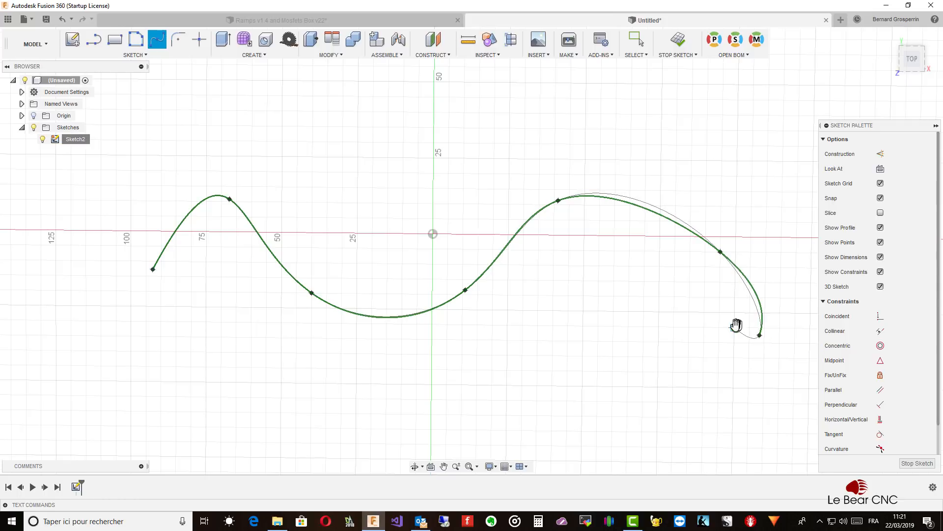
click(735, 327)
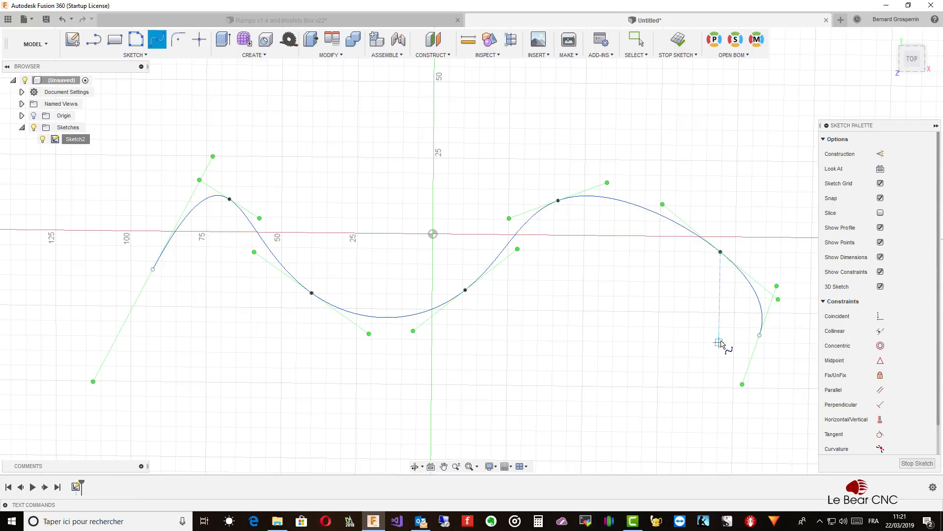
key(Escape)
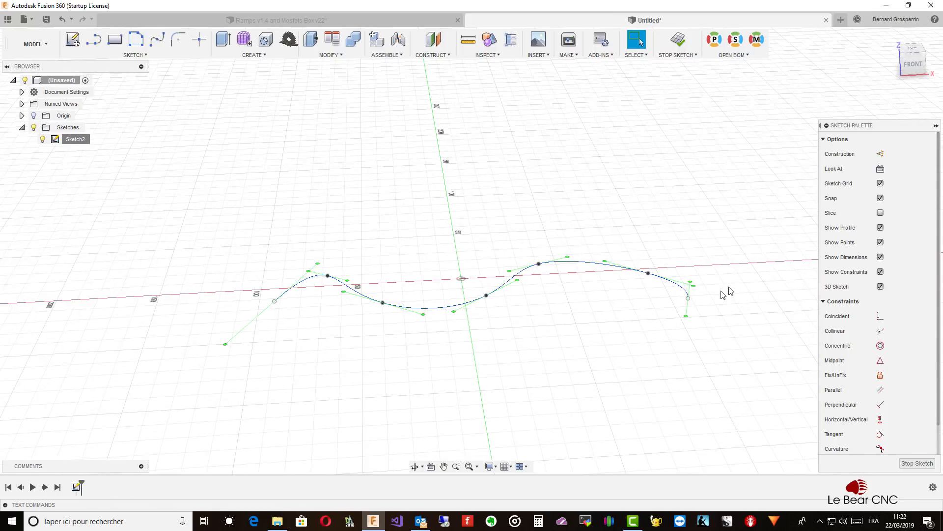
- Move the spline's right end point 50 mm upward along Z
click(679, 297)
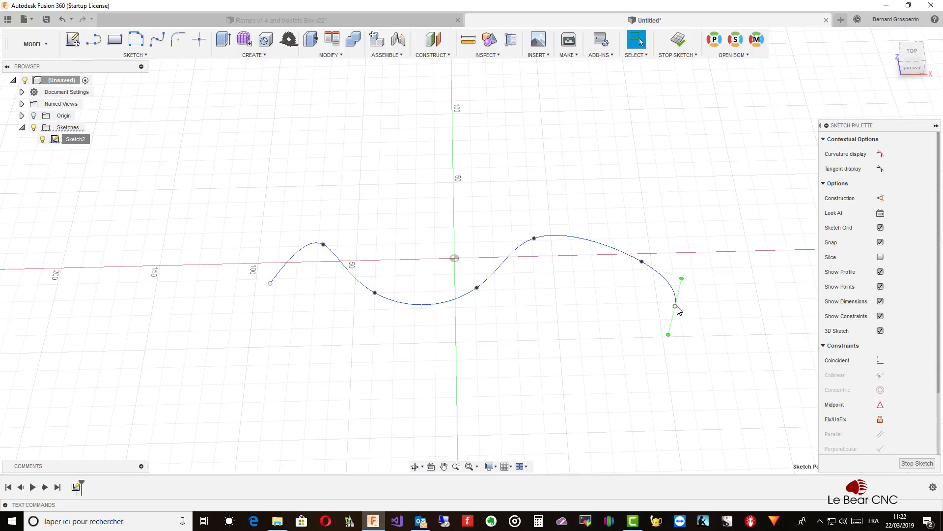
right_click(675, 308)
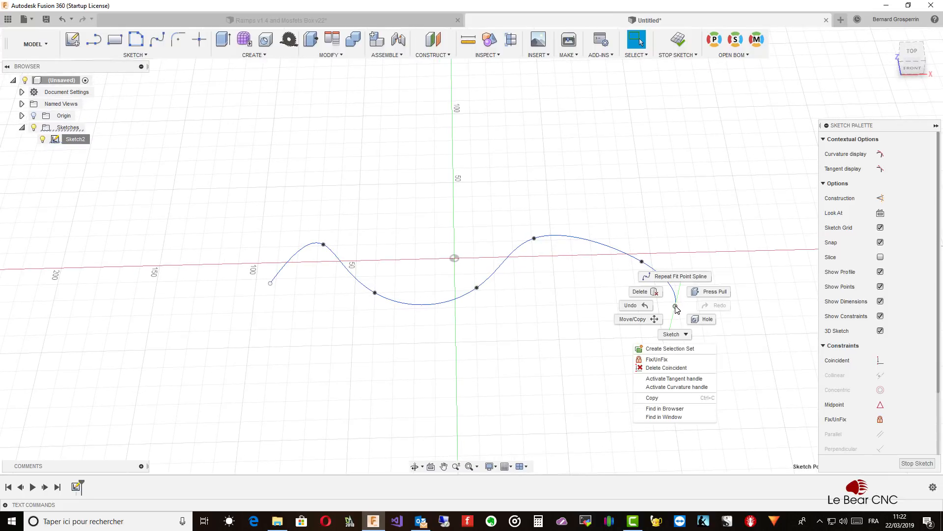
click(648, 318)
shift+middle_drag(653, 320, 647, 281)
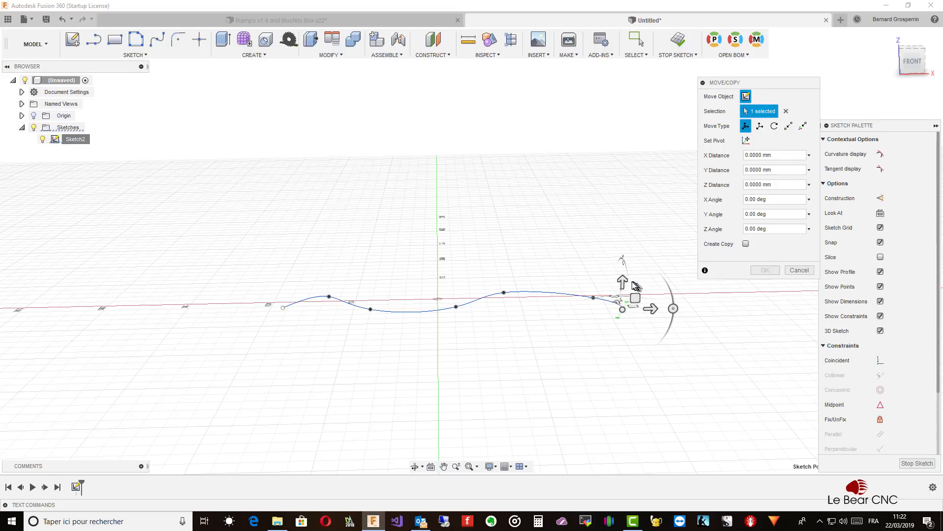
drag(623, 275, 655, 186)
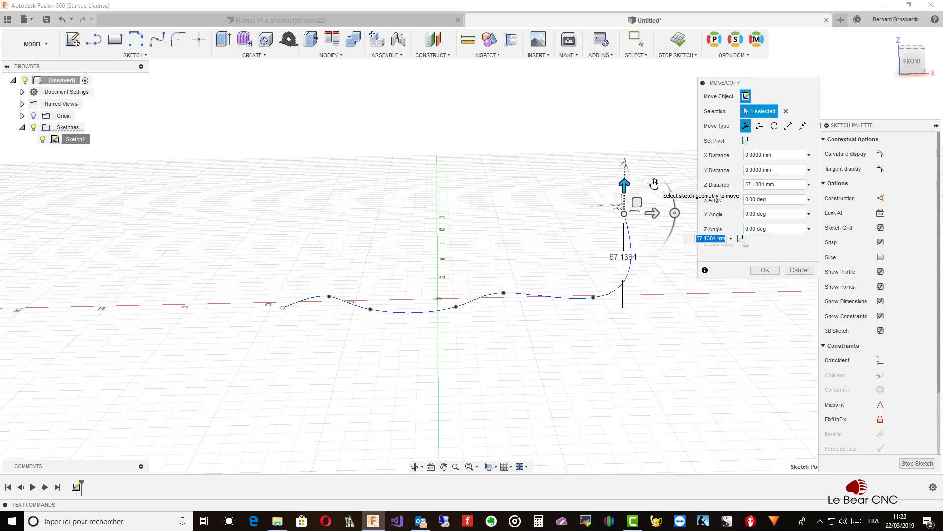
text(50)
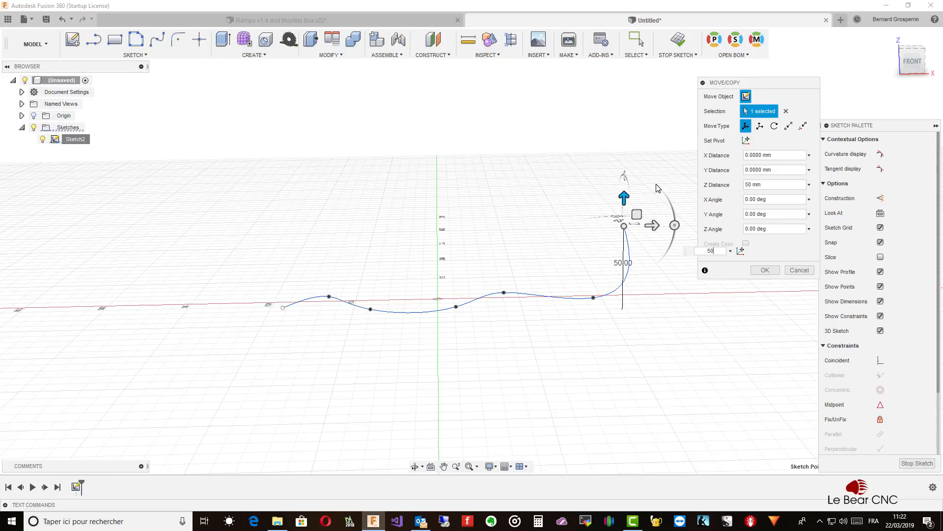
key(Return)
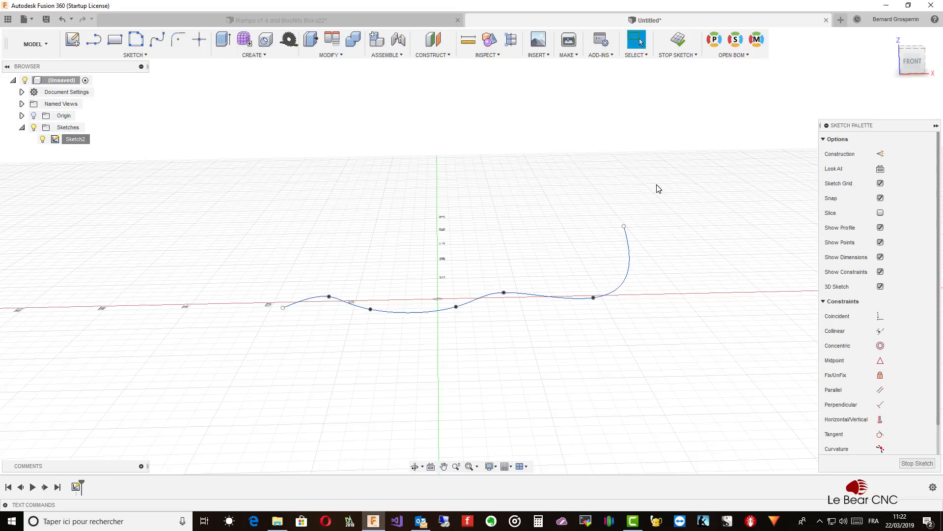
- Move the fit point at the spline's second crest about 27.7 mm along Y and about -16.2 mm along Z
shift+middle_drag(658, 188, 636, 281)
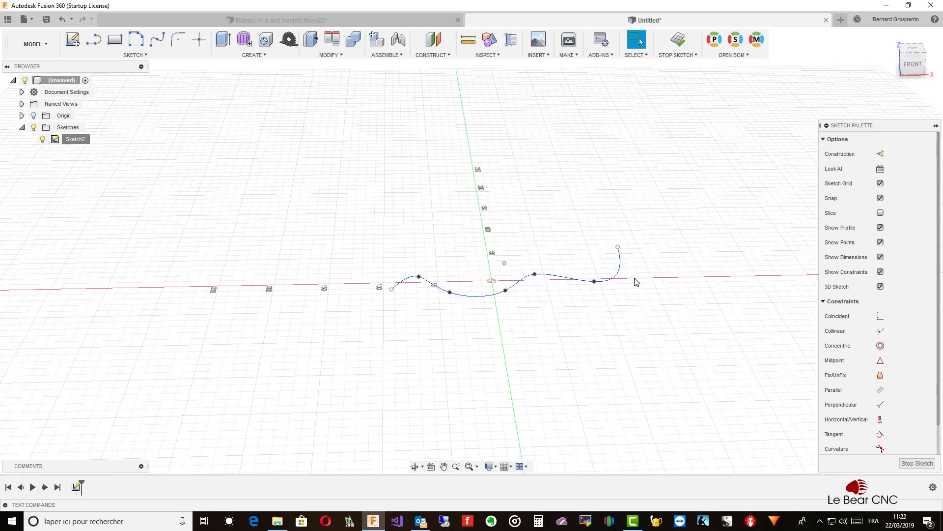
click(540, 276)
click(536, 275)
right_click(536, 275)
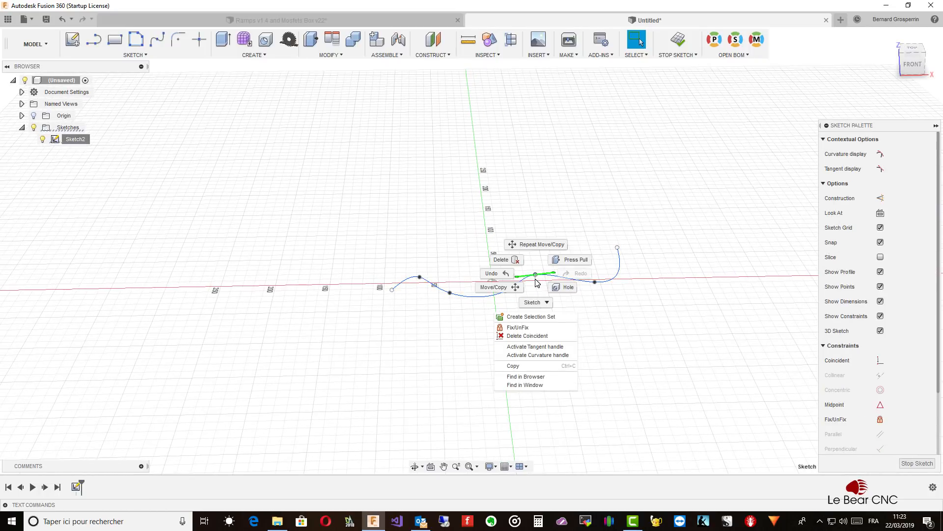
click(539, 245)
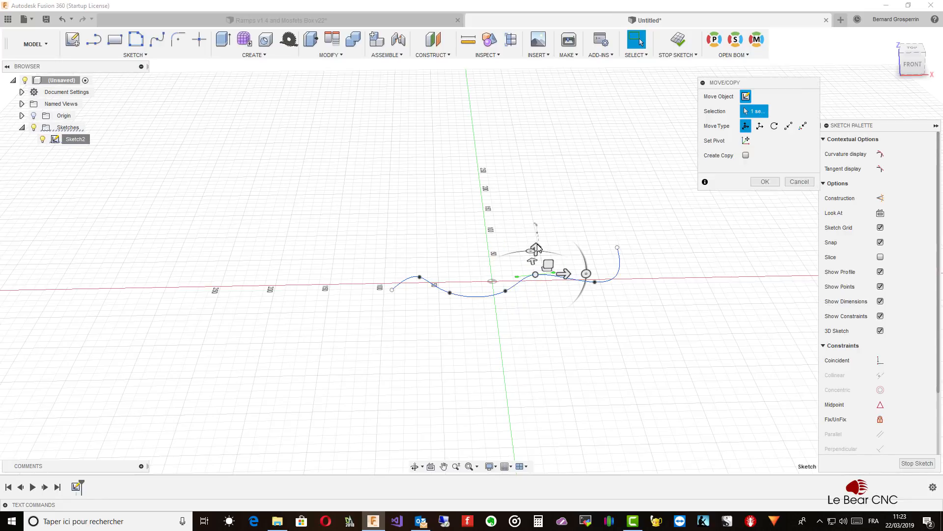
shift+middle_drag(535, 259, 537, 262)
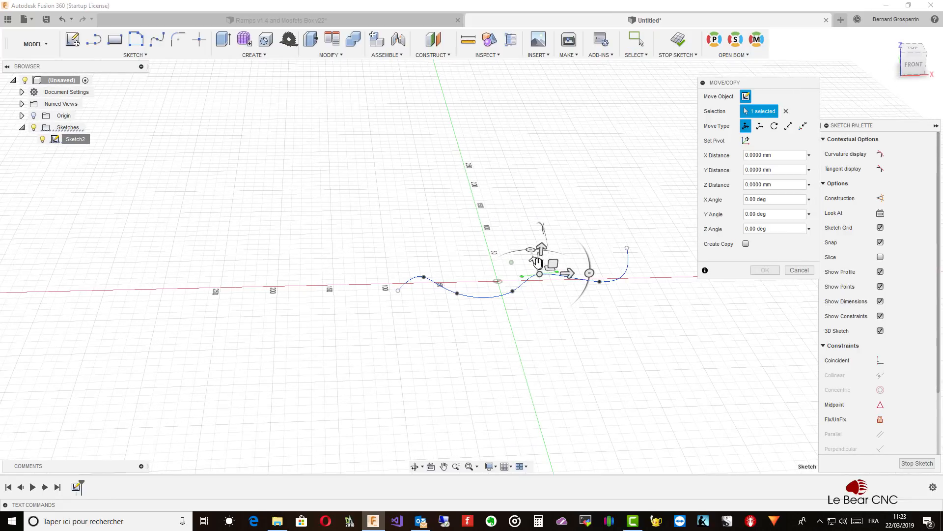
mouse_move(536, 262)
mouse_down()
mouse_move(534, 250)
mouse_move(547, 260)
mouse_up()
shift+middle_drag(572, 284, 569, 279)
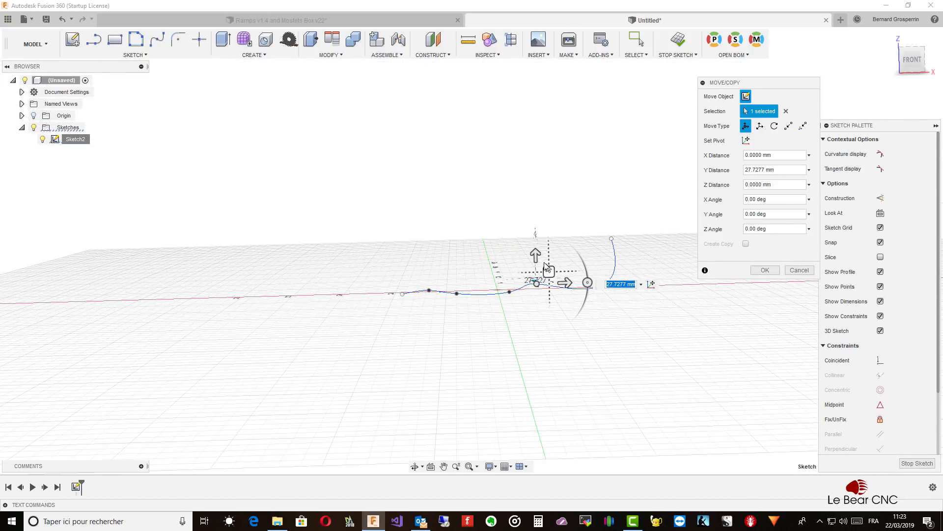
drag(535, 254, 535, 270)
shift+middle_drag(552, 320, 619, 415)
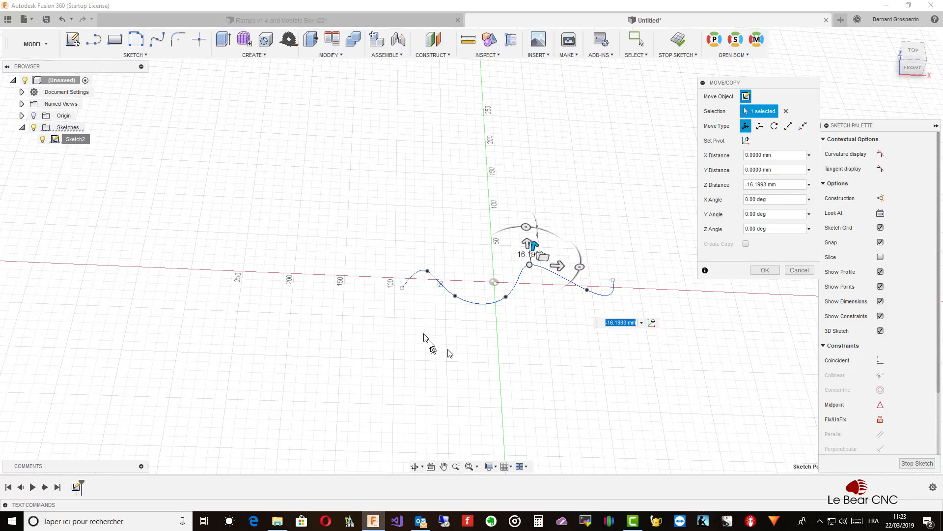
- Move the spline's left end point outward along X and -35 mm along Z
click(402, 289)
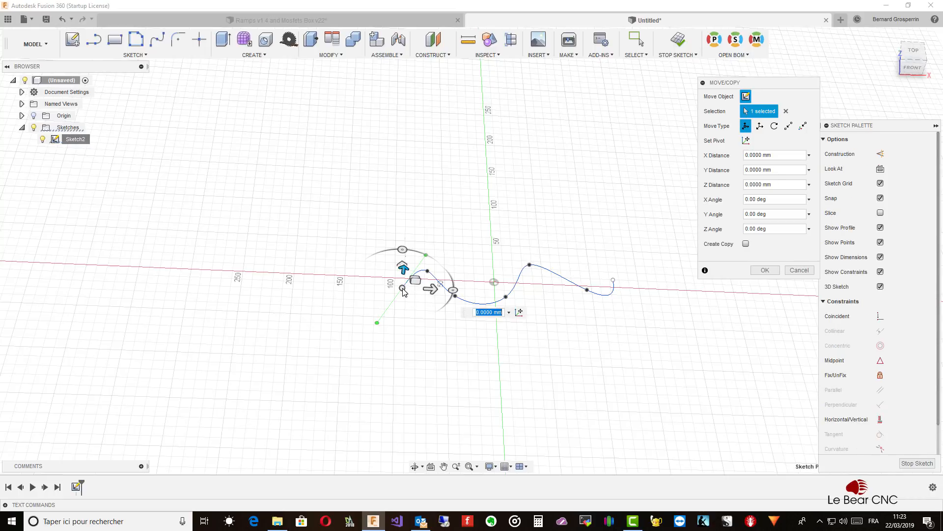
drag(432, 290, 389, 290)
shift+middle_drag(388, 291, 395, 260)
drag(369, 256, 368, 291)
shift+middle_drag(603, 432, 606, 399)
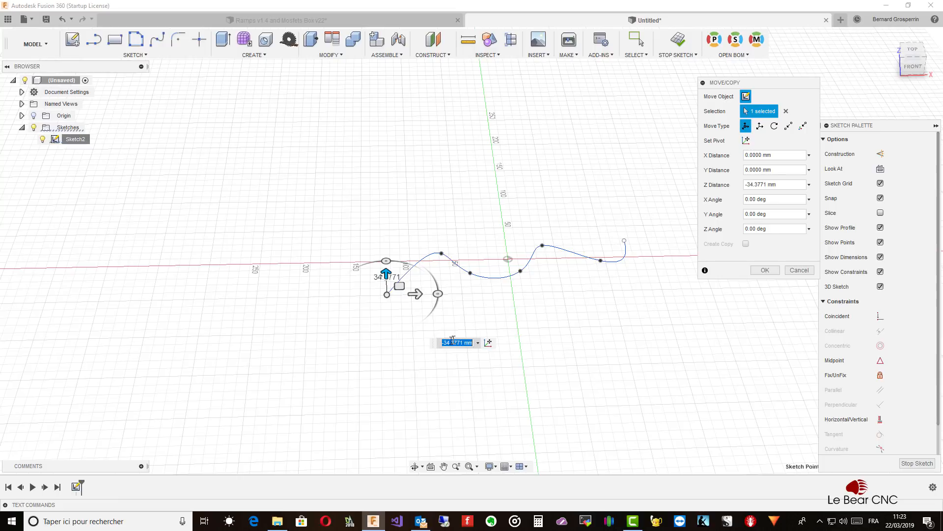
drag(471, 346, 524, 349)
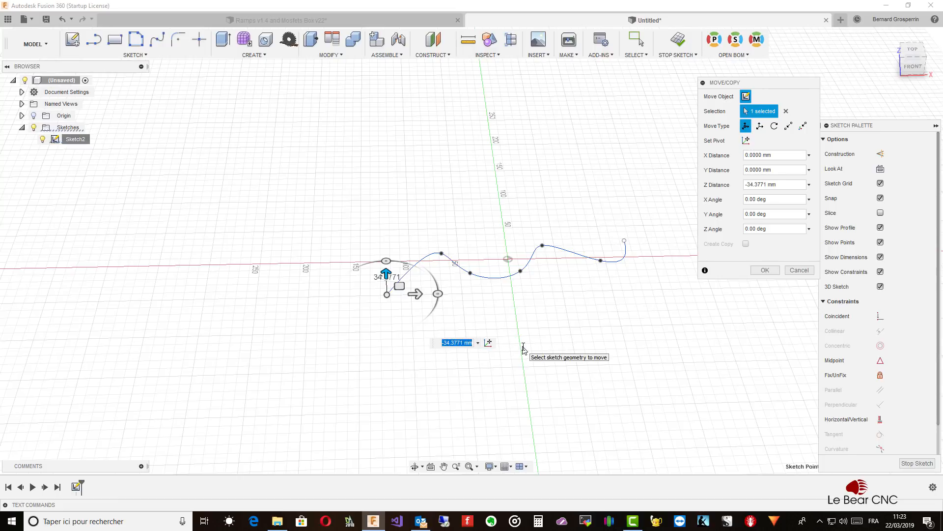
key(Return)
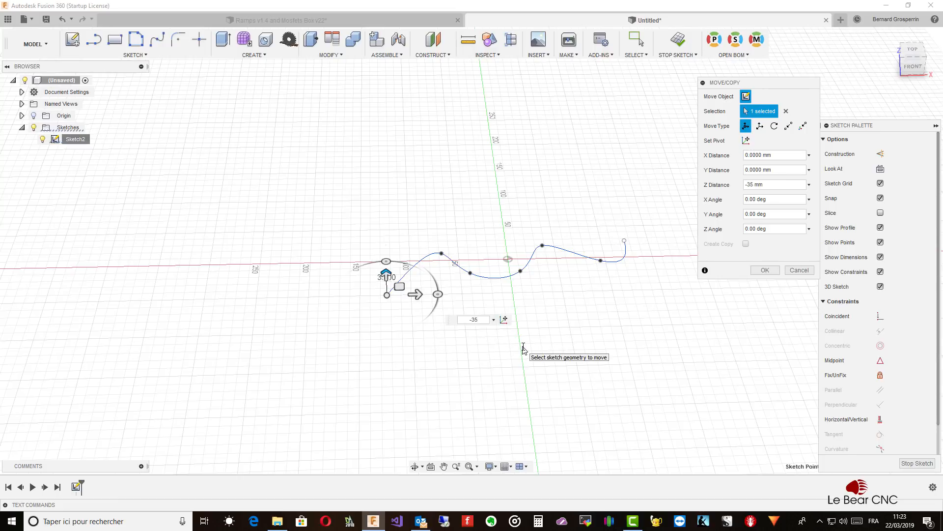
key(Return)
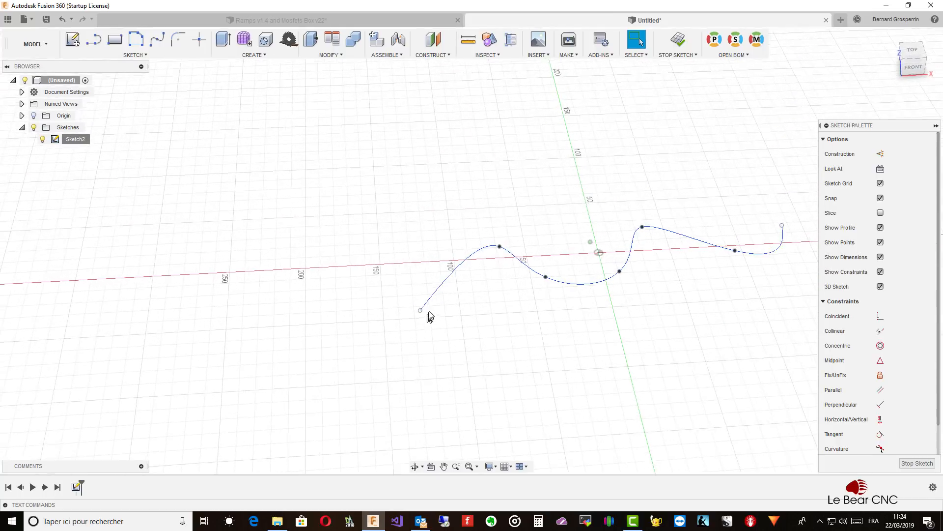
- Shift the tangent handle at the spline's left end about -2 mm along X and rotate it about -21.6° around Y
click(429, 301)
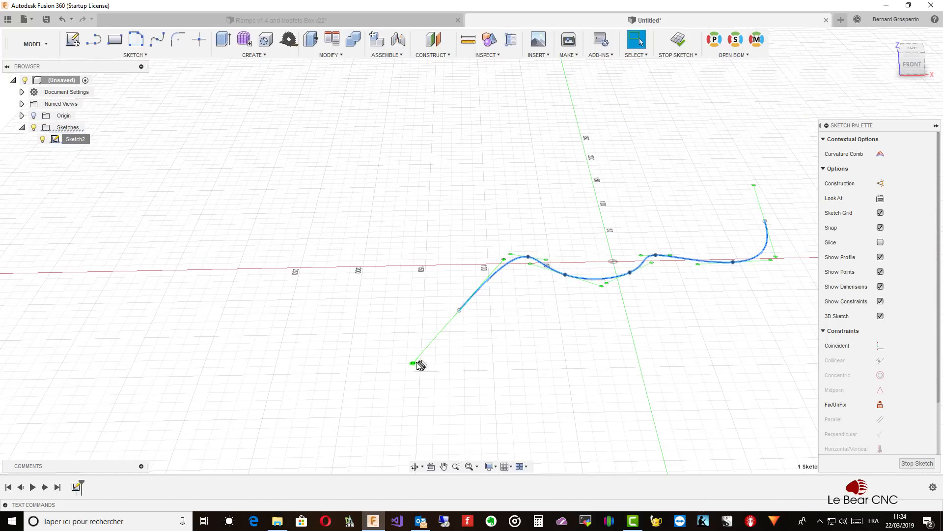
drag(413, 364, 421, 359)
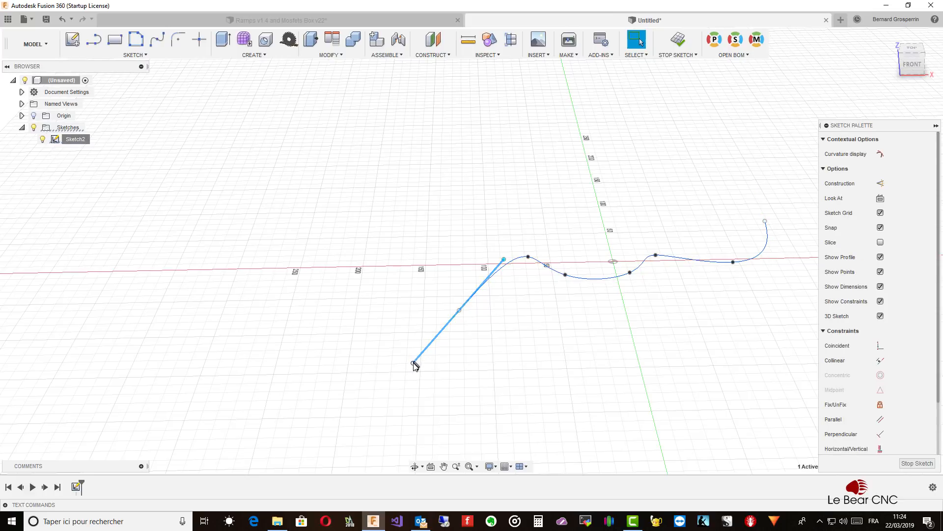
right_click(414, 364)
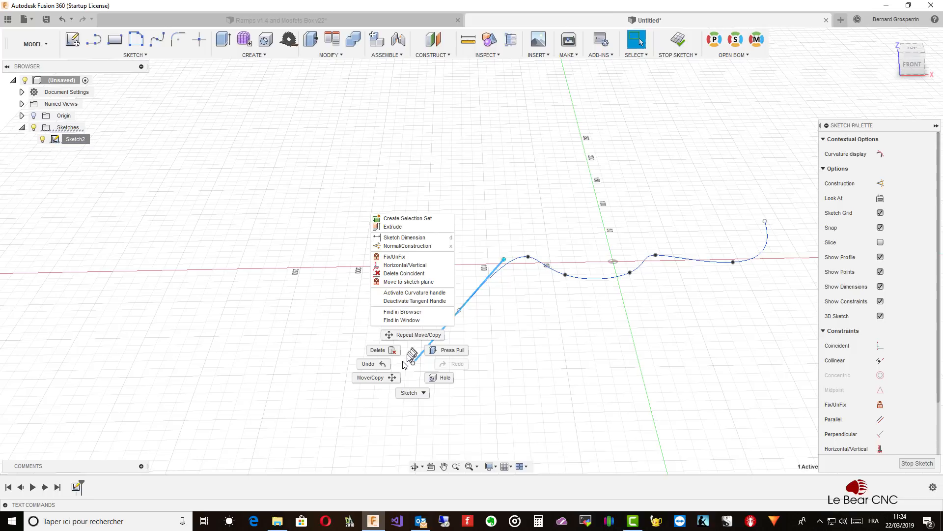
click(373, 377)
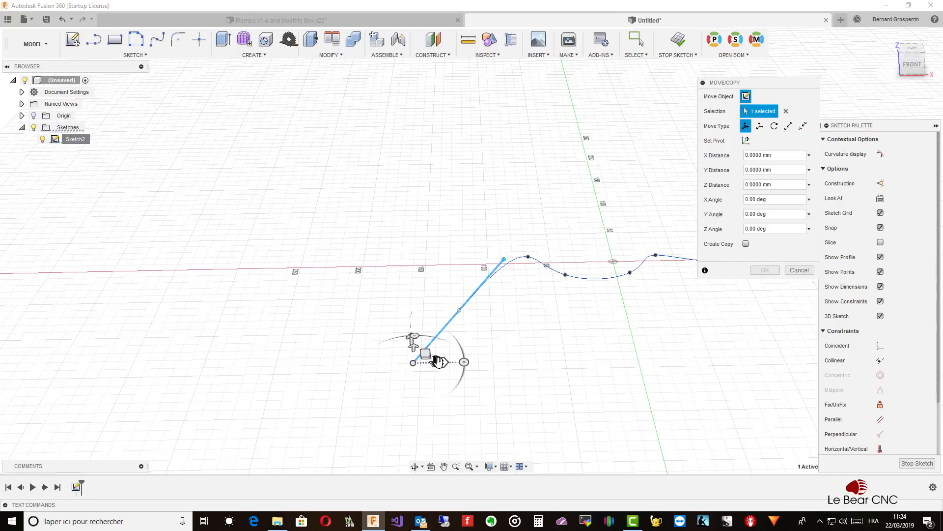
drag(436, 361, 437, 364)
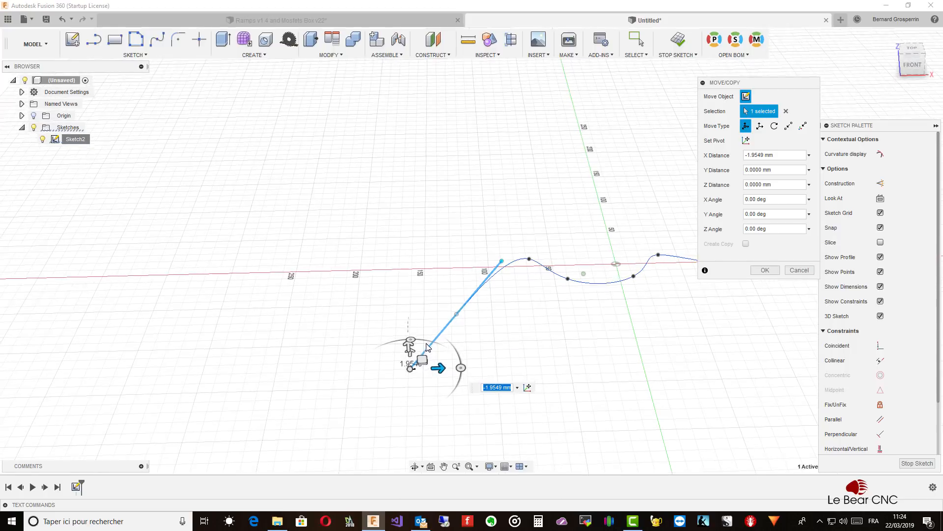
shift+middle_drag(411, 337, 421, 316)
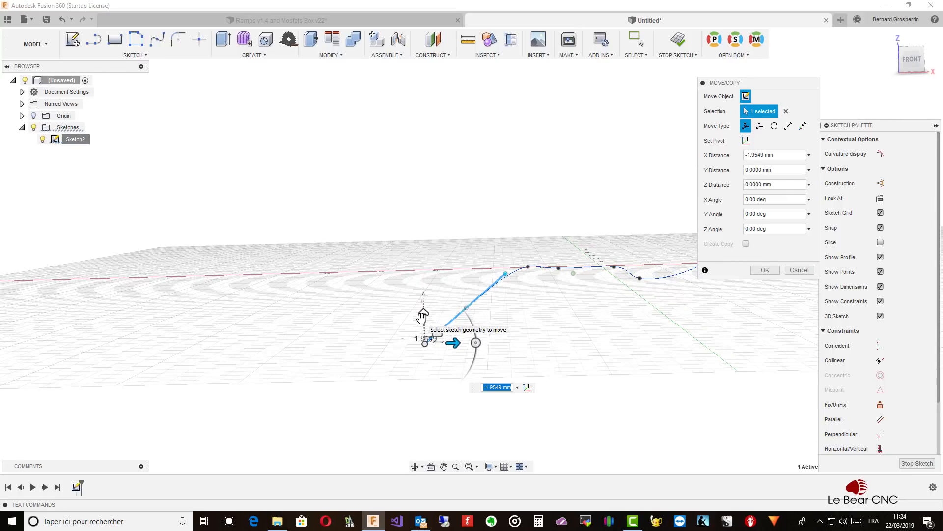
click(421, 317)
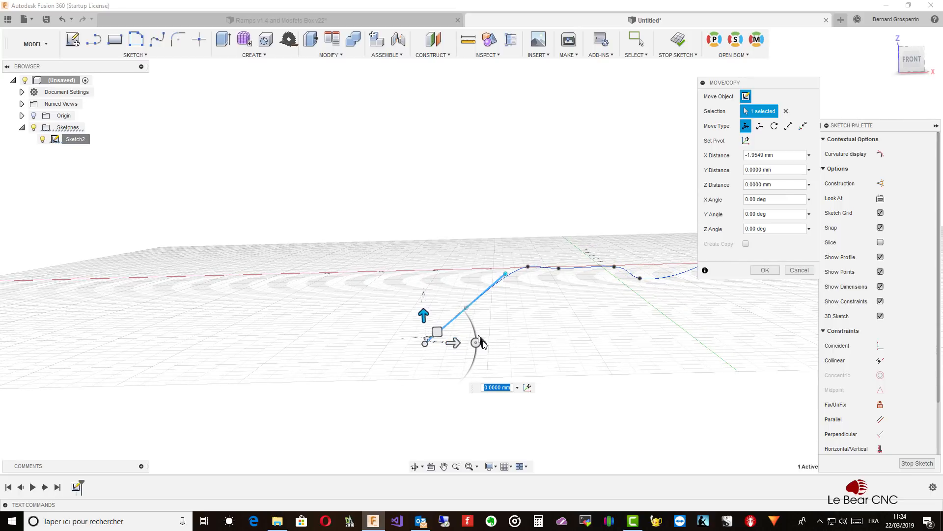
mouse_move(480, 343)
mouse_down()
mouse_move(474, 349)
mouse_move(458, 333)
mouse_up()
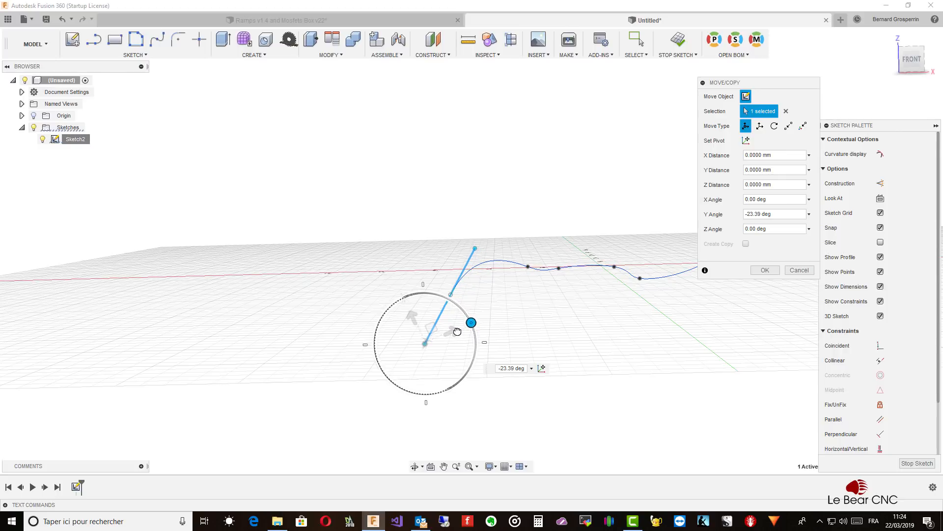
mouse_move(457, 331)
mouse_down()
mouse_move(448, 333)
mouse_move(457, 331)
mouse_up()
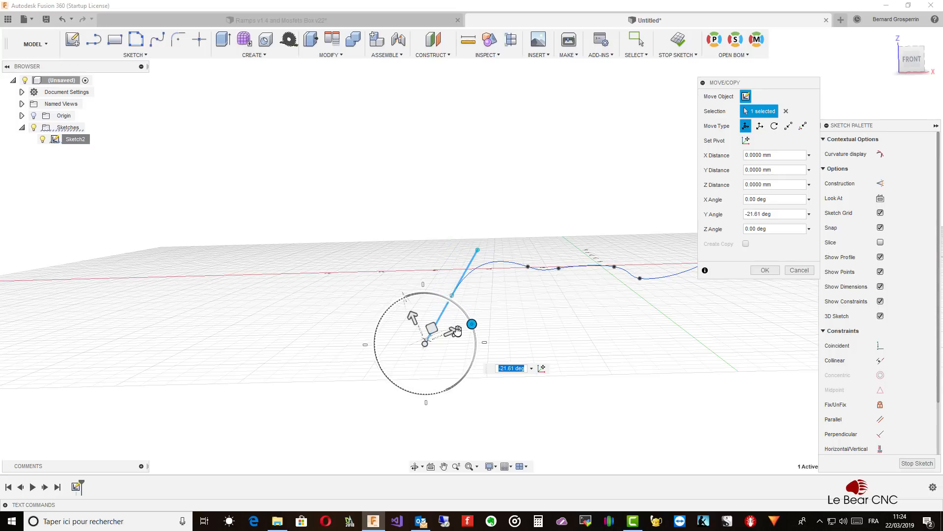
mouse_move(458, 331)
shift+middle_down()
mouse_move(524, 290)
mouse_move(476, 309)
mouse_move(421, 349)
mouse_move(444, 362)
mouse_move(462, 359)
shift+middle_up()
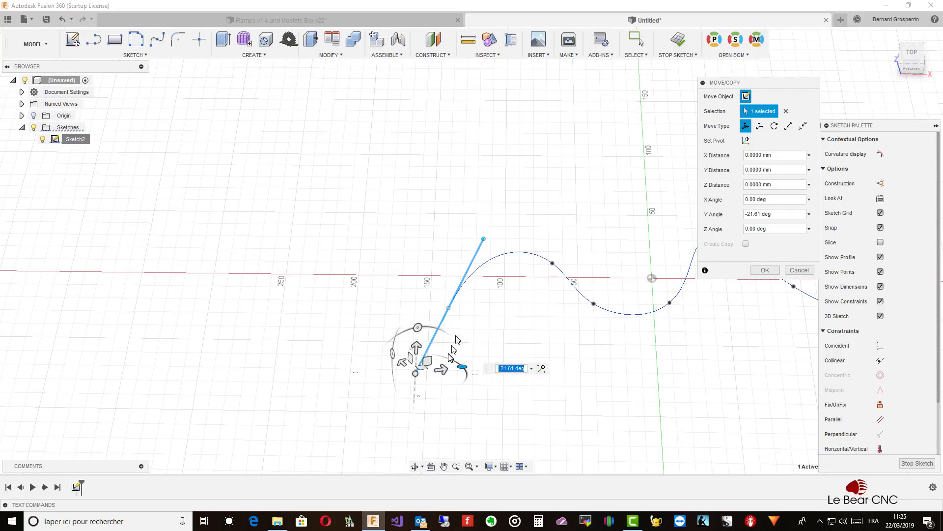
key(Return)
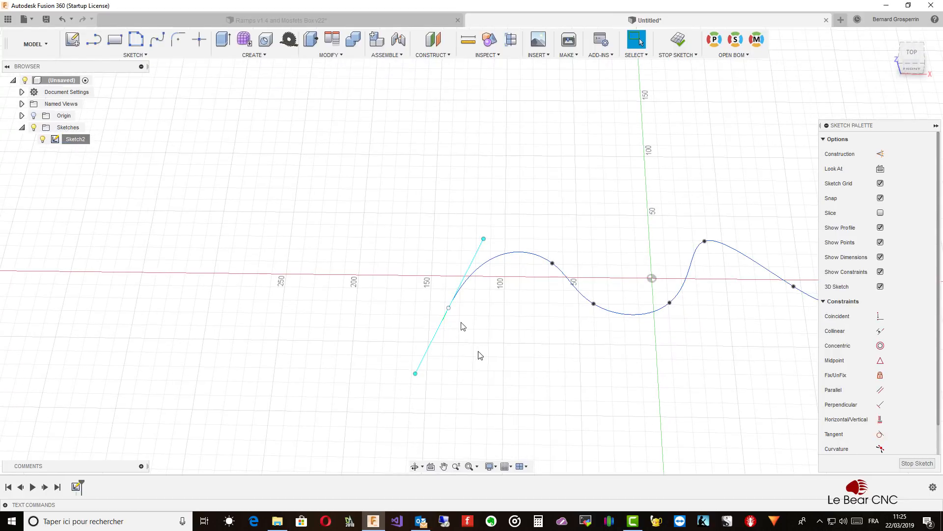
- Move the lower end point of the left tangent handle about 22.9 mm along X, 22.5 mm along Y and 12 mm along Z
click(416, 374)
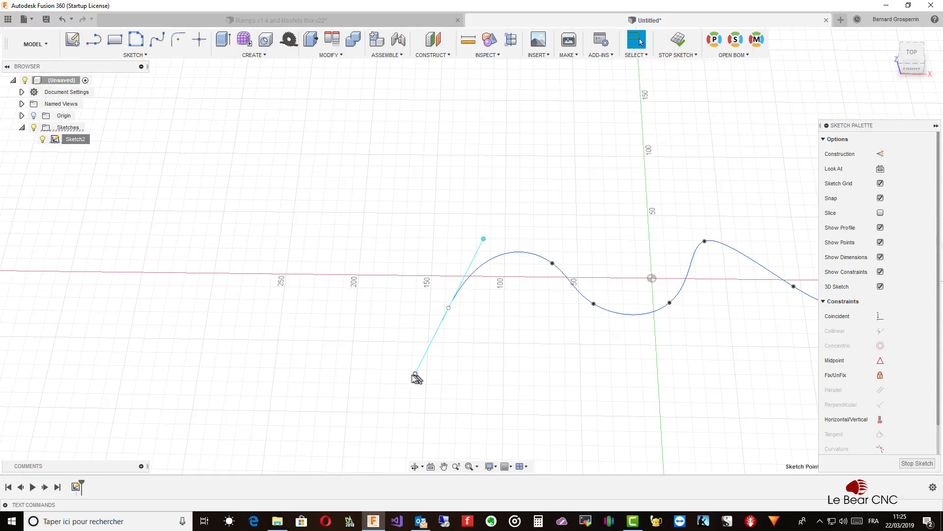
right_click(416, 374)
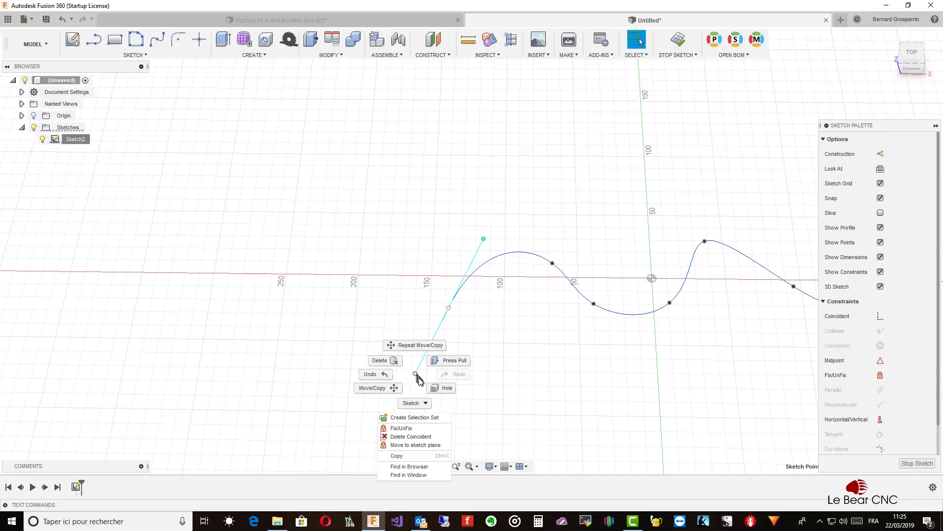
click(373, 388)
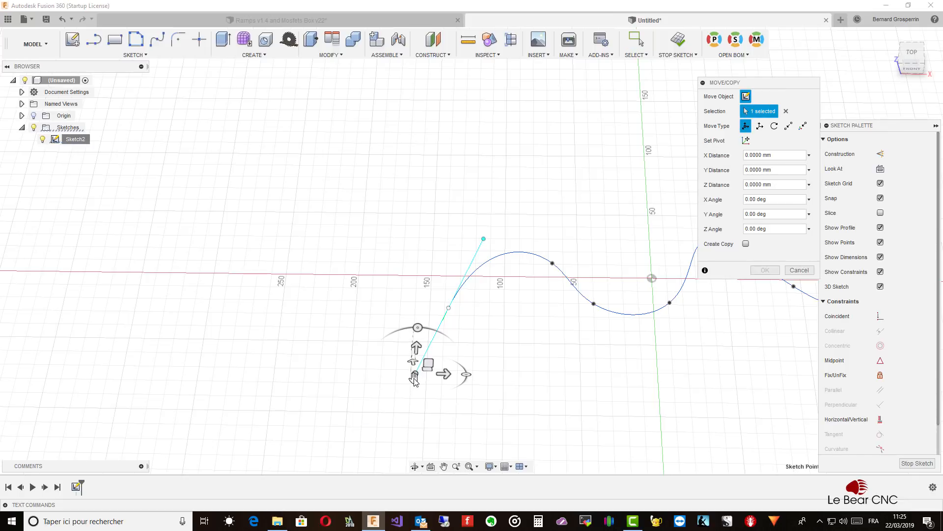
drag(417, 374, 448, 338)
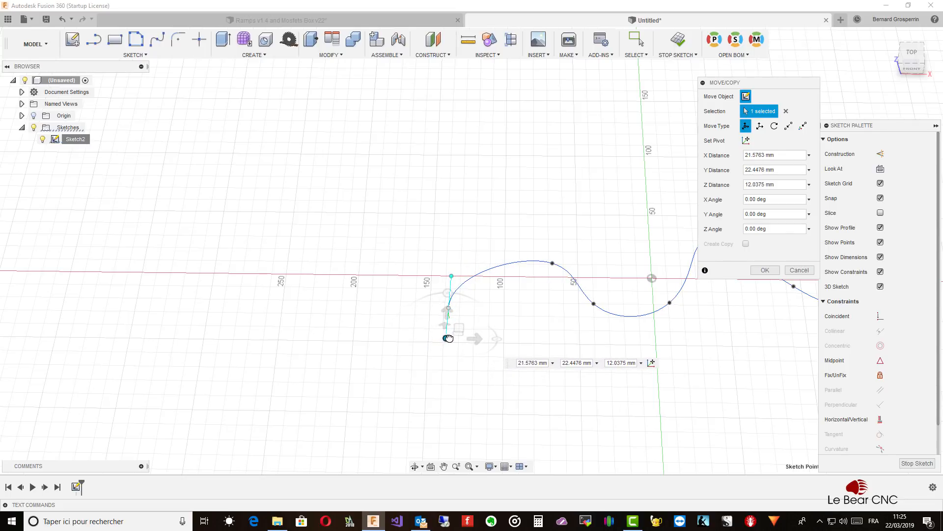
drag(448, 338, 451, 337)
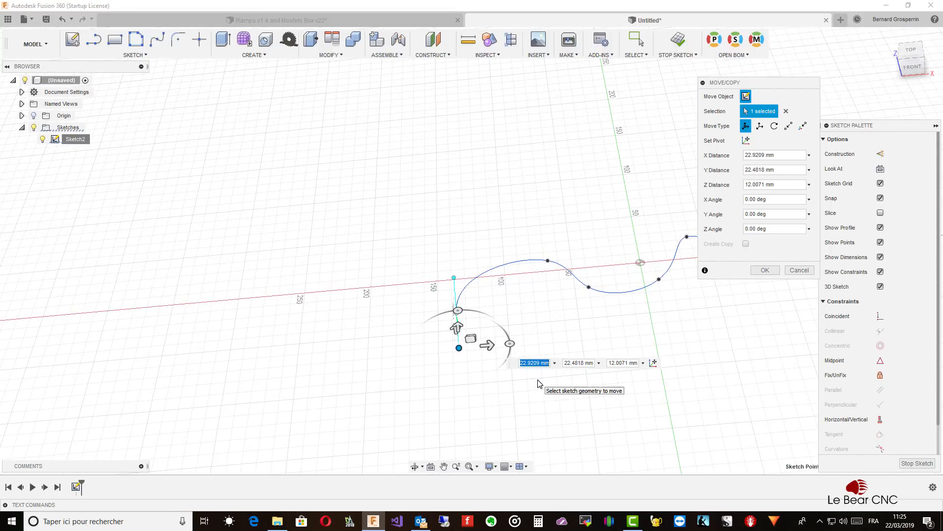
key(Return)
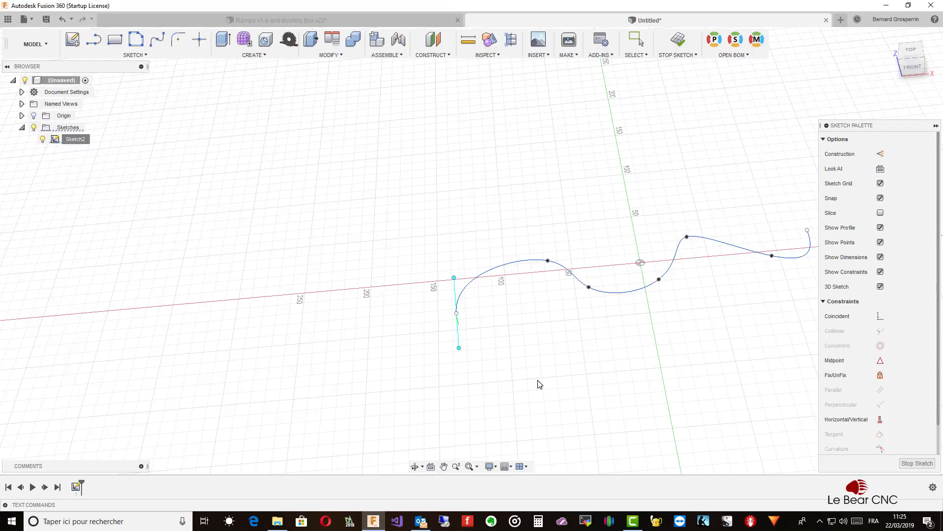
- Try to apply a Horizontal/Vertical constraint to the tangent handle at the spline's left end
mouse_move(472, 352)
shift+middle_down()
mouse_move(465, 328)
mouse_move(547, 328)
shift+middle_up()
click(456, 326)
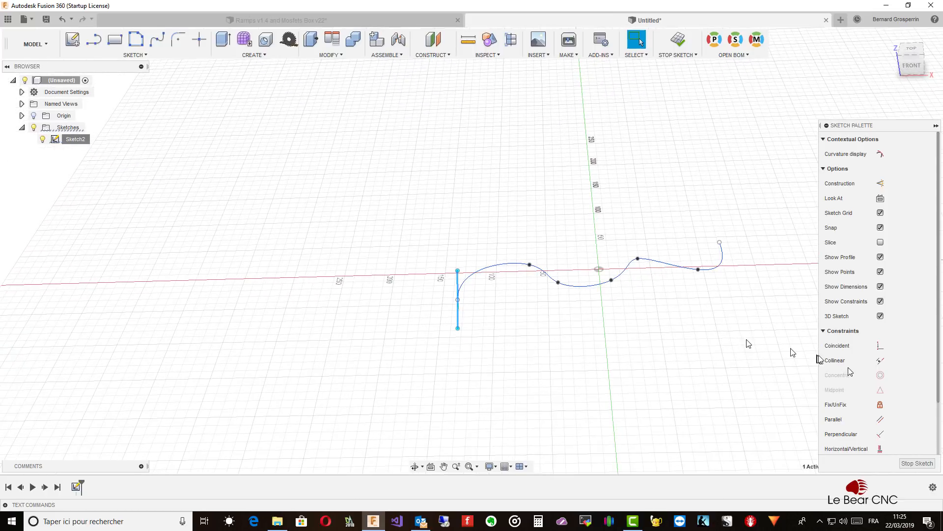
click(881, 449)
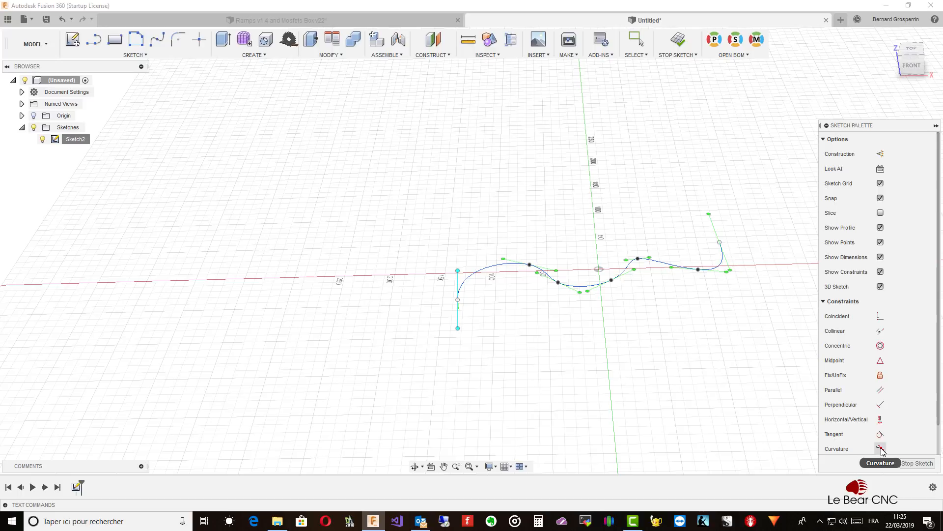
mouse_move(639, 378)
shift+middle_down()
mouse_move(512, 313)
mouse_move(484, 314)
shift+middle_up()
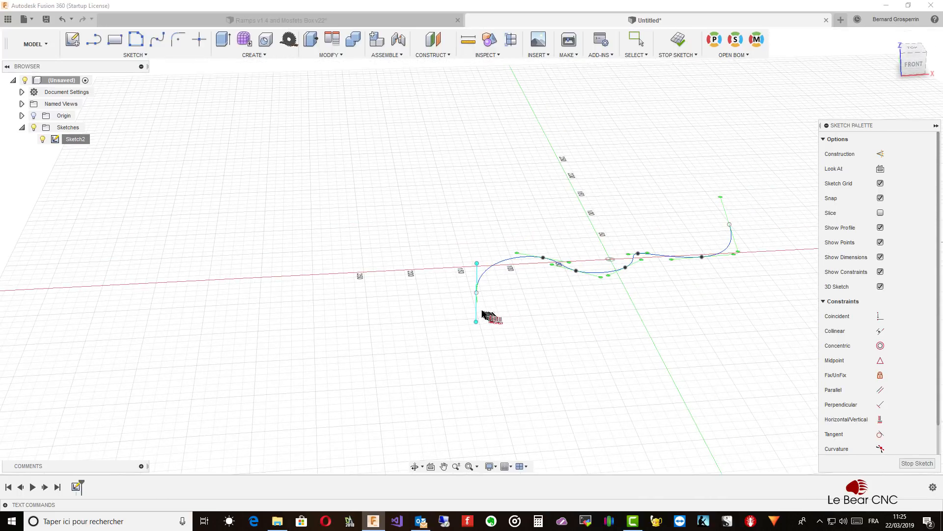
scroll(477, 310, up, 3)
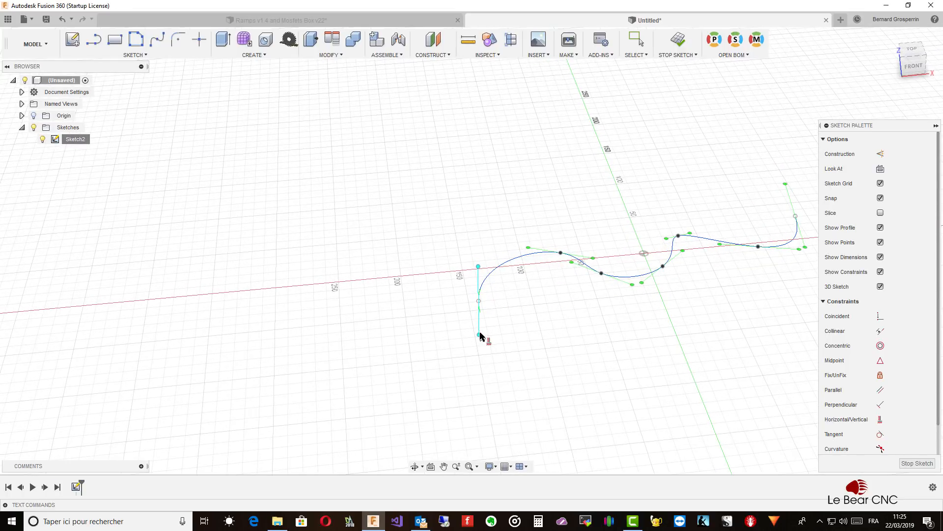
key(Escape)
mouse_move(514, 323)
shift+middle_down()
mouse_move(552, 316)
mouse_move(677, 345)
mouse_move(661, 337)
mouse_move(652, 354)
mouse_move(645, 348)
shift+middle_up()
click(648, 344)
right_click(648, 343)
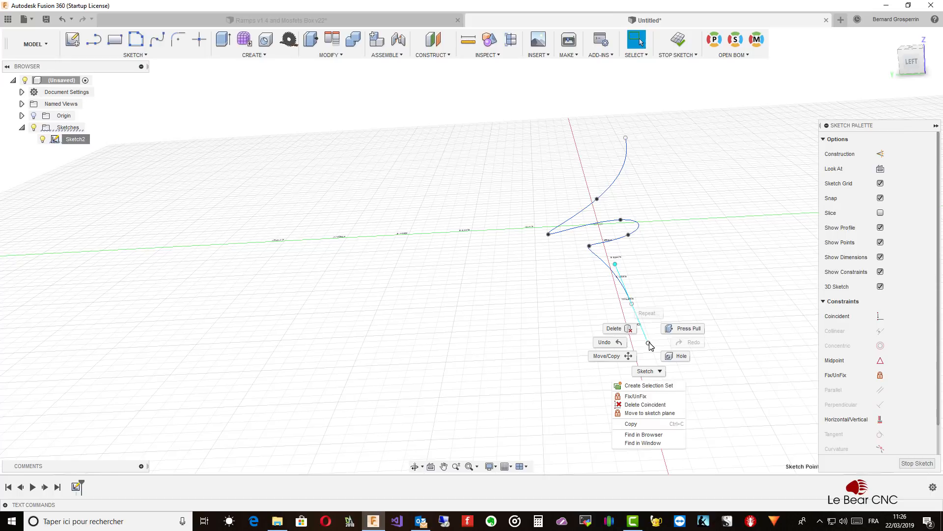
click(628, 356)
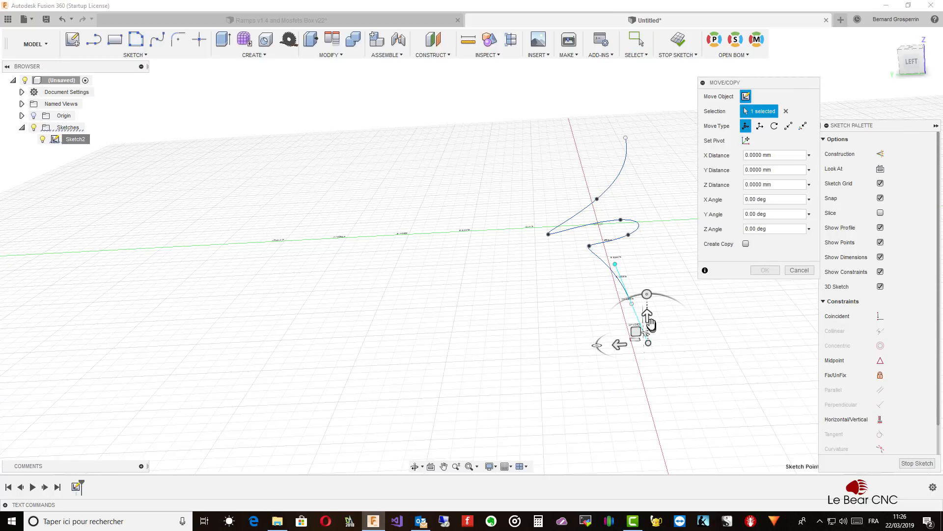
click(646, 294)
drag(646, 294, 647, 294)
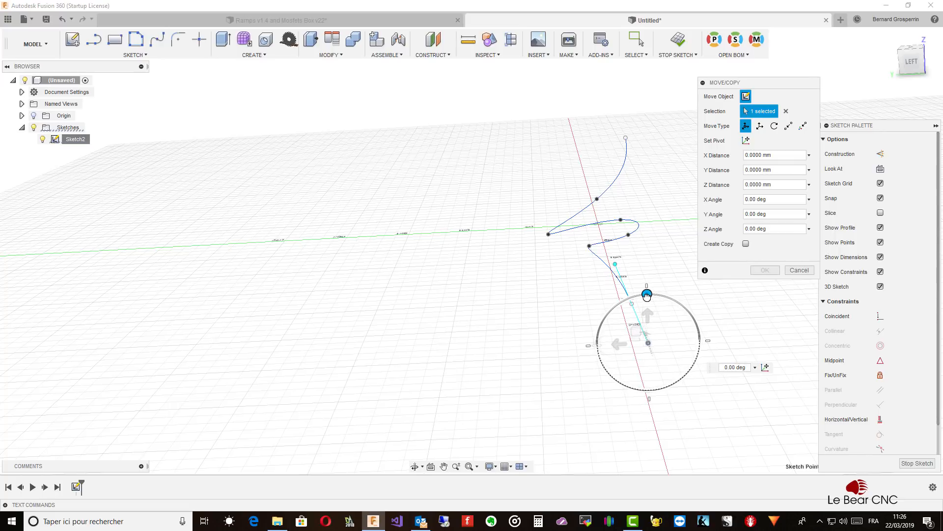
click(798, 271)
- Rotate the left tangent handle about 20.5° around X, with the pivot set at the spline's end point
click(641, 324)
right_click(640, 320)
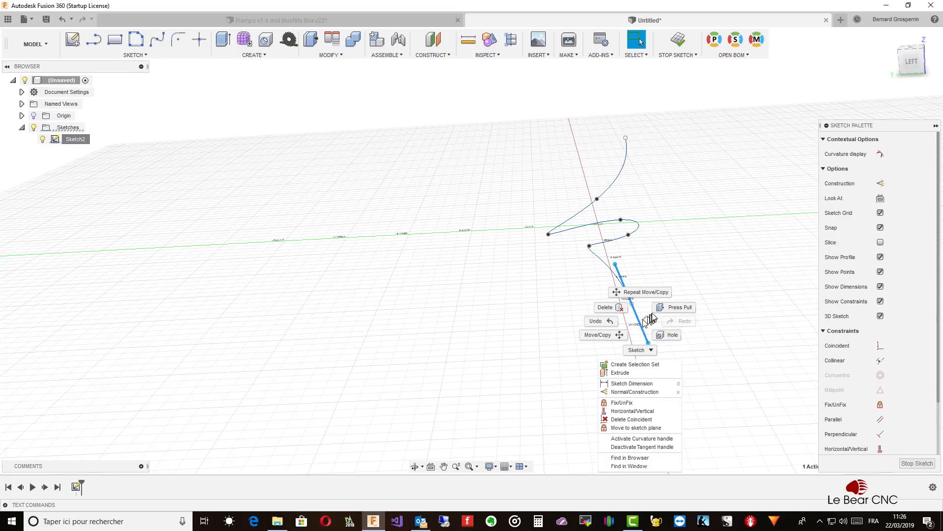
click(618, 335)
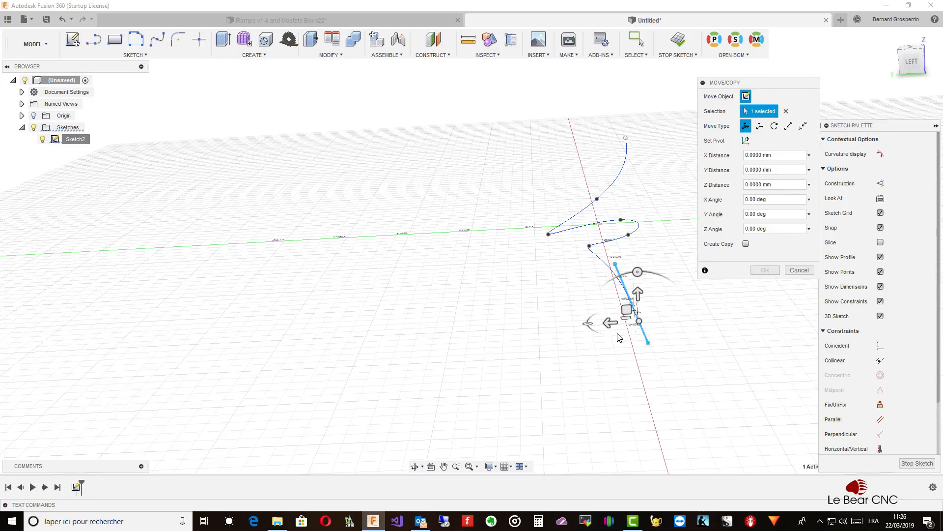
shift+middle_drag(627, 334, 698, 317)
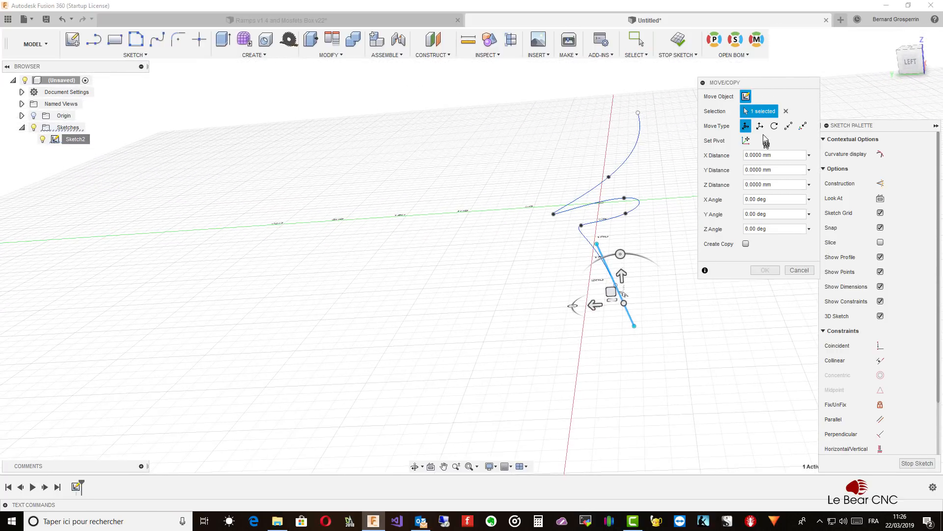
click(747, 142)
shift+middle_drag(716, 183, 658, 263)
click(622, 295)
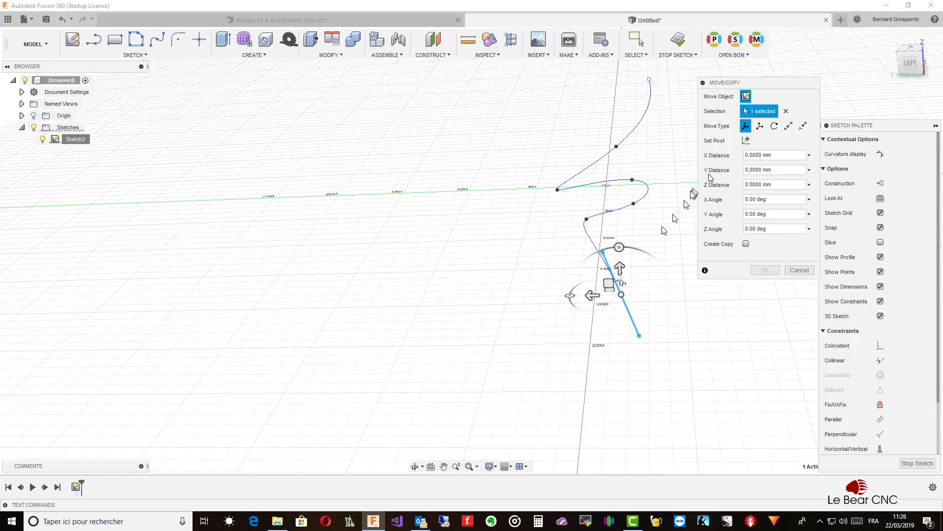
drag(619, 247, 634, 256)
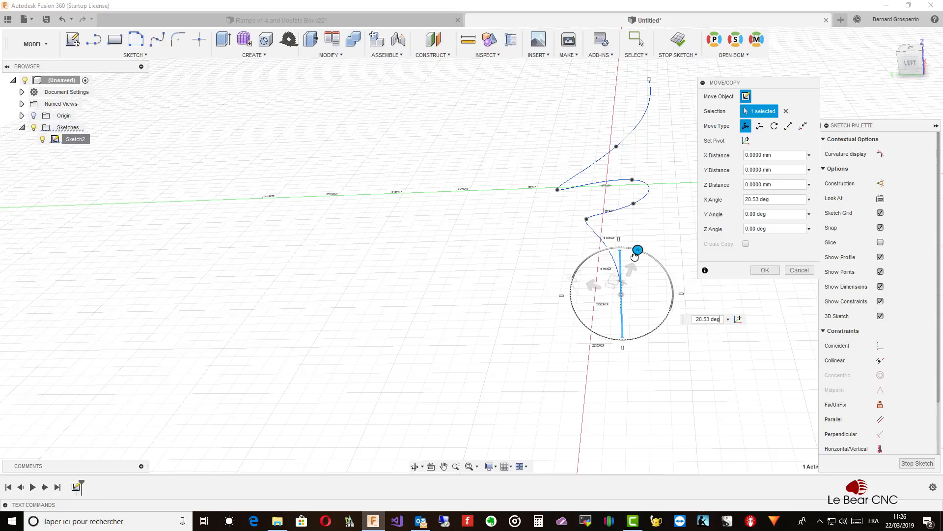
drag(635, 256, 635, 256)
shift+middle_drag(635, 256, 643, 250)
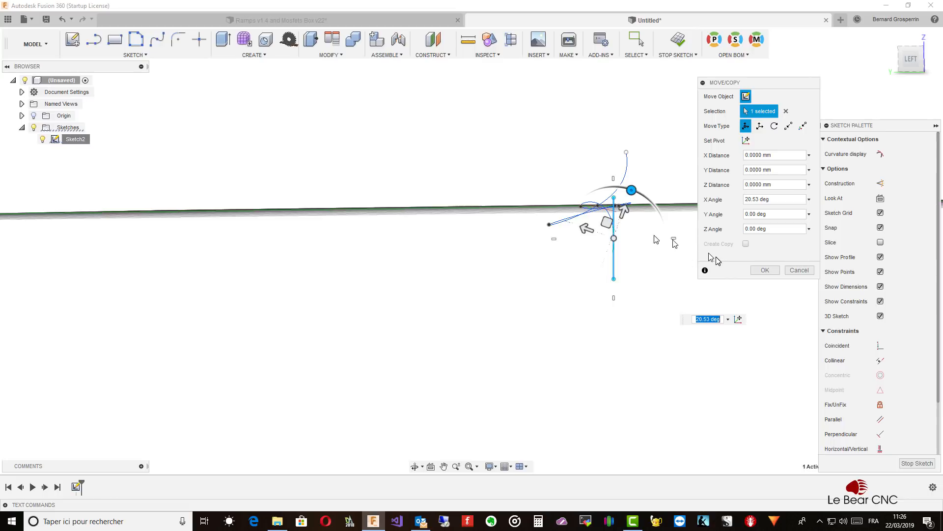
click(767, 271)
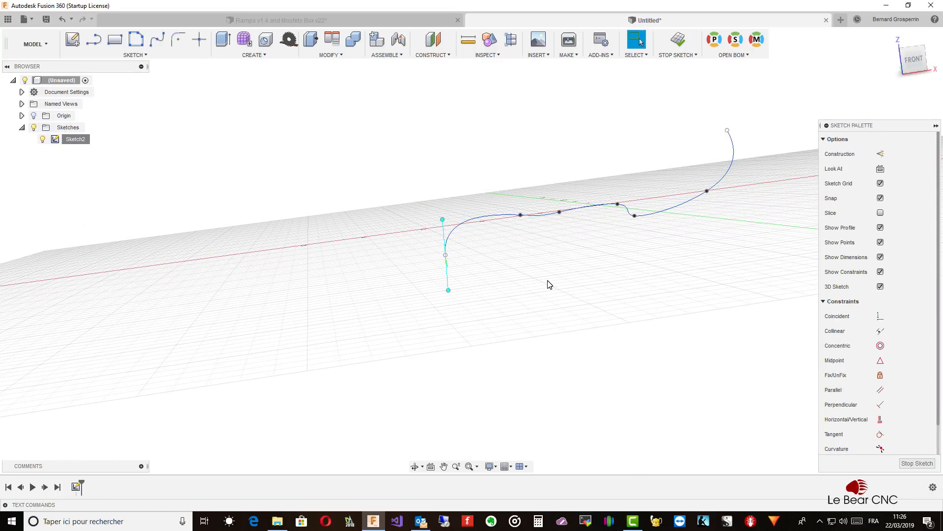
- Check the spline's shape from several sides and finish editing the sketch
click(500, 218)
shift+middle_drag(499, 217, 529, 244)
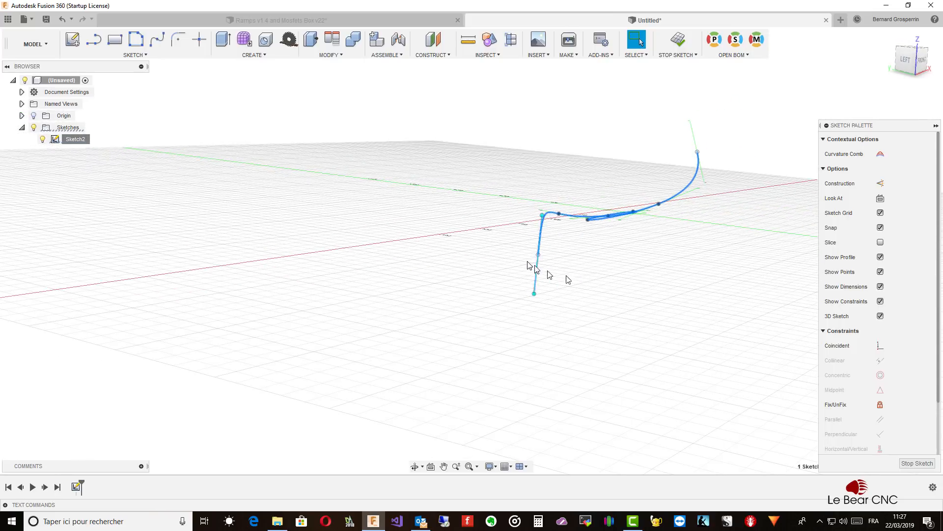
shift+middle_drag(587, 261, 642, 241)
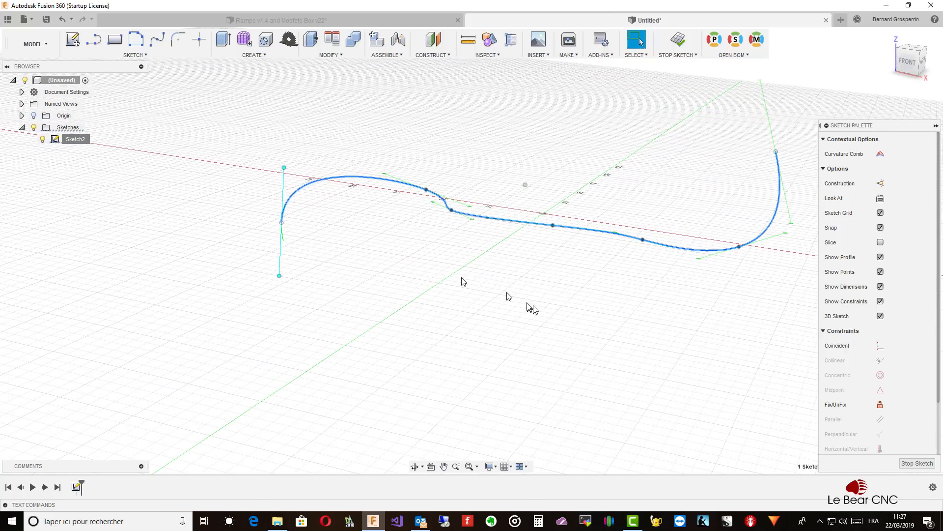
click(916, 462)
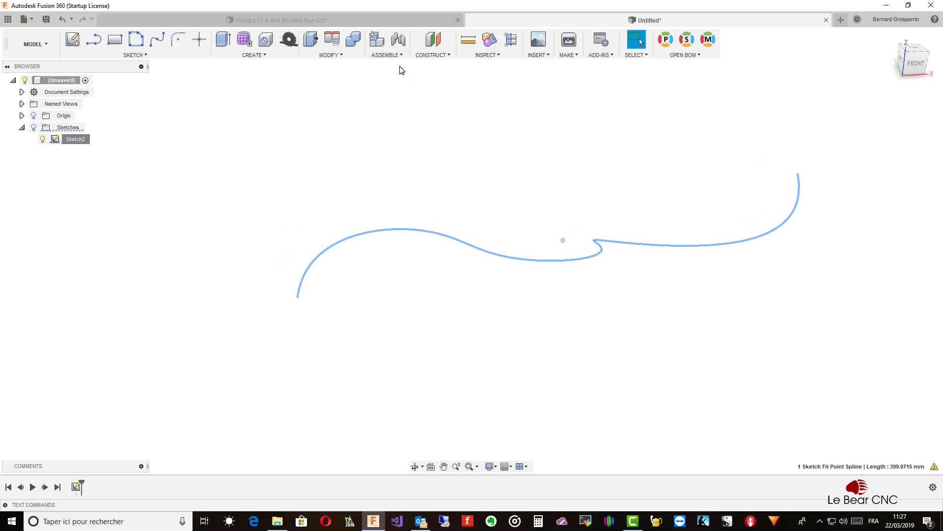
- Create a construction plane along the spline path at distance 0, located at the spline's lower left end
click(435, 57)
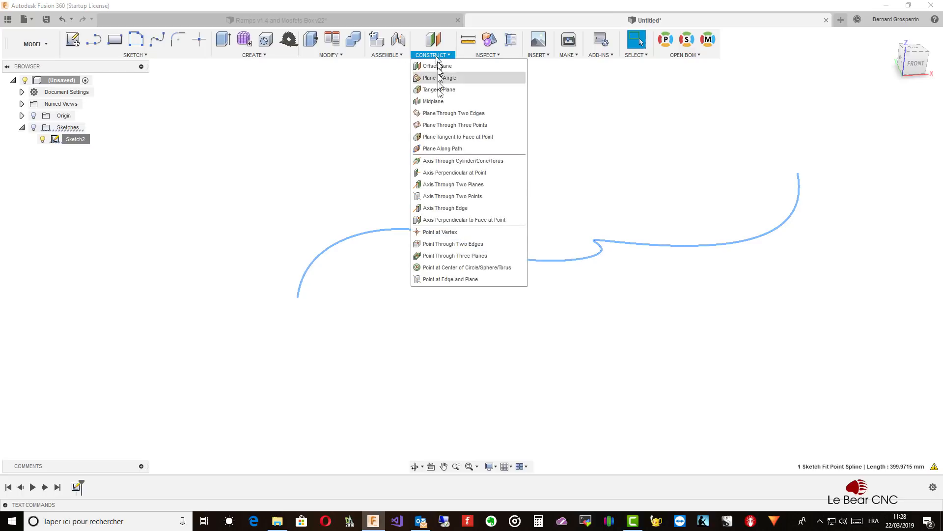
click(440, 151)
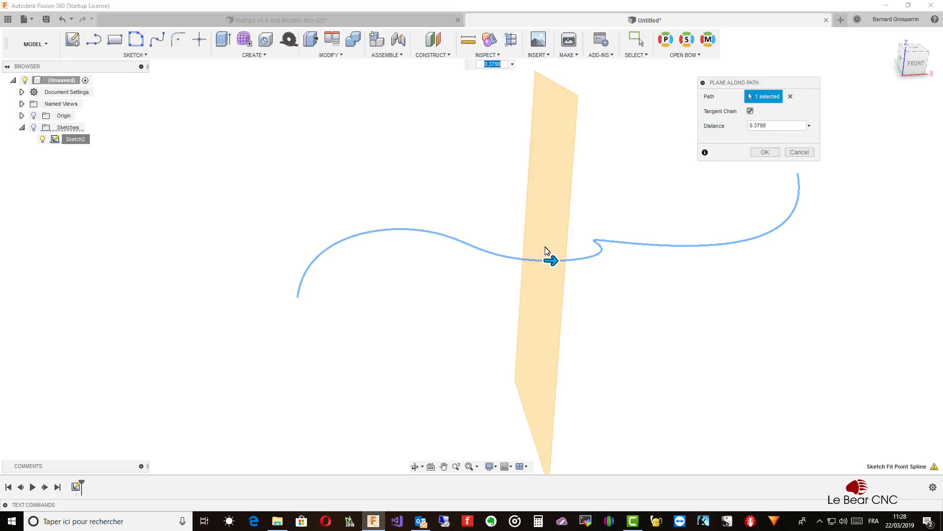
shift+middle_drag(556, 175, 535, 255)
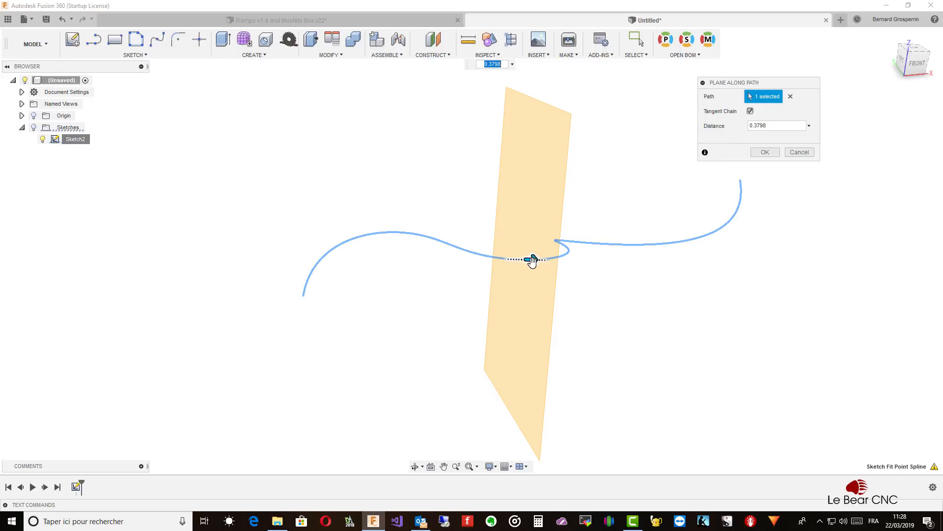
drag(531, 261, 302, 307)
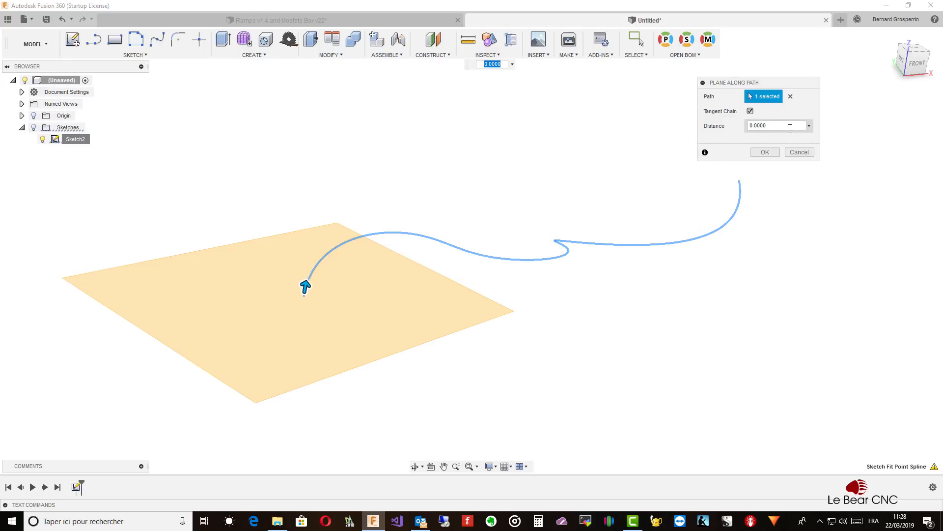
click(765, 152)
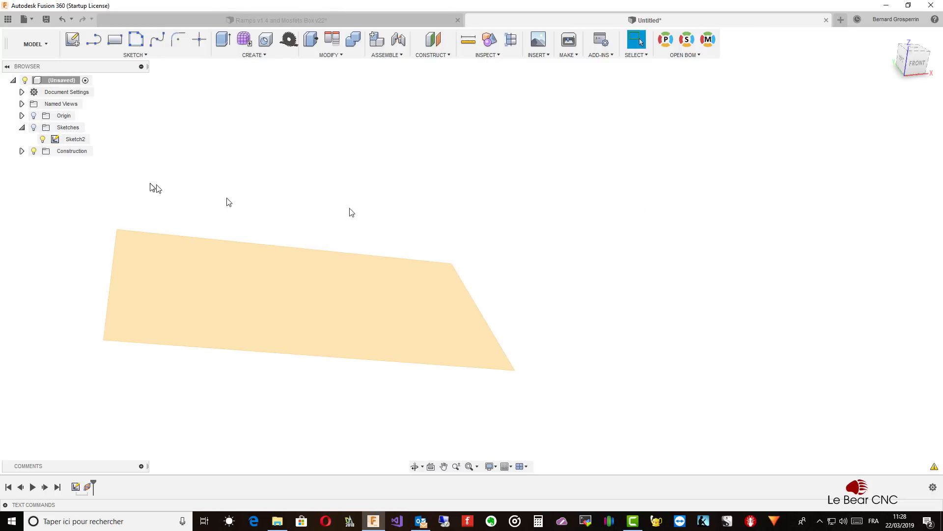
- Show the sketches and start a new sketch on the construction plane at the spline's left end
click(33, 127)
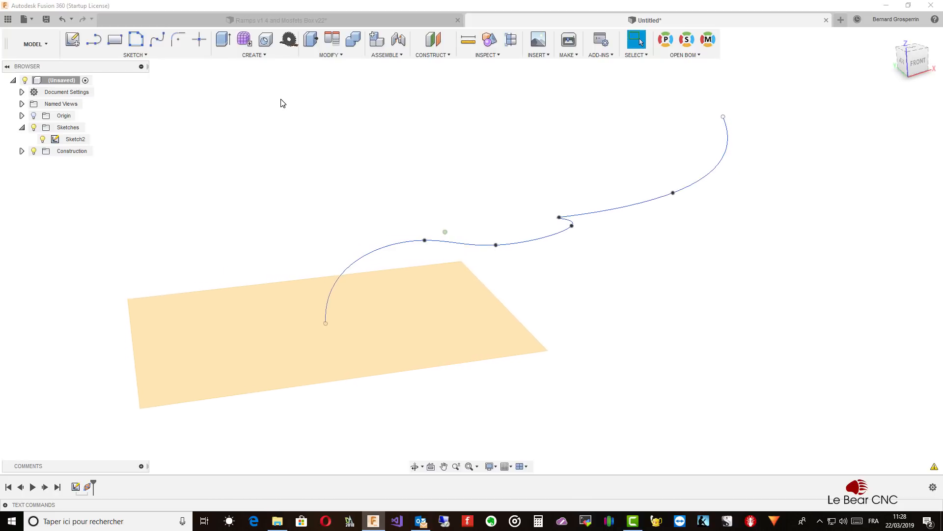
click(73, 39)
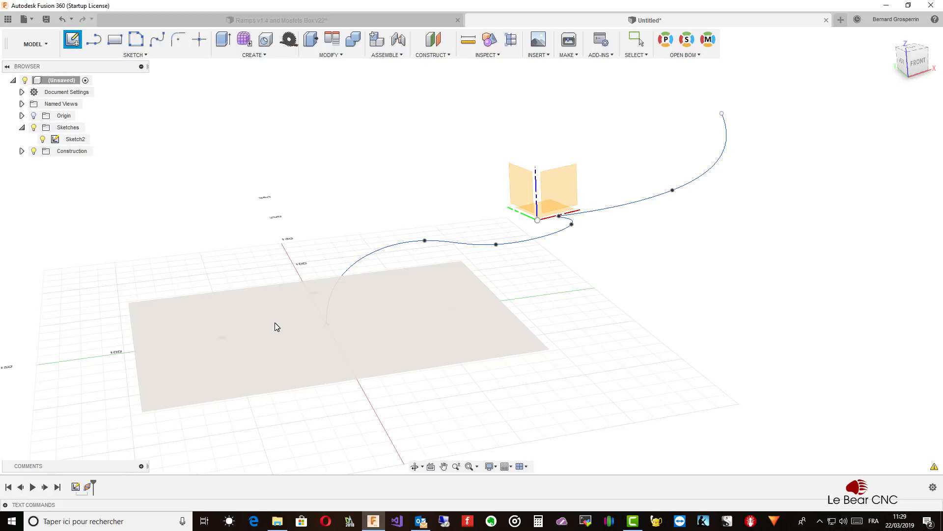
click(275, 324)
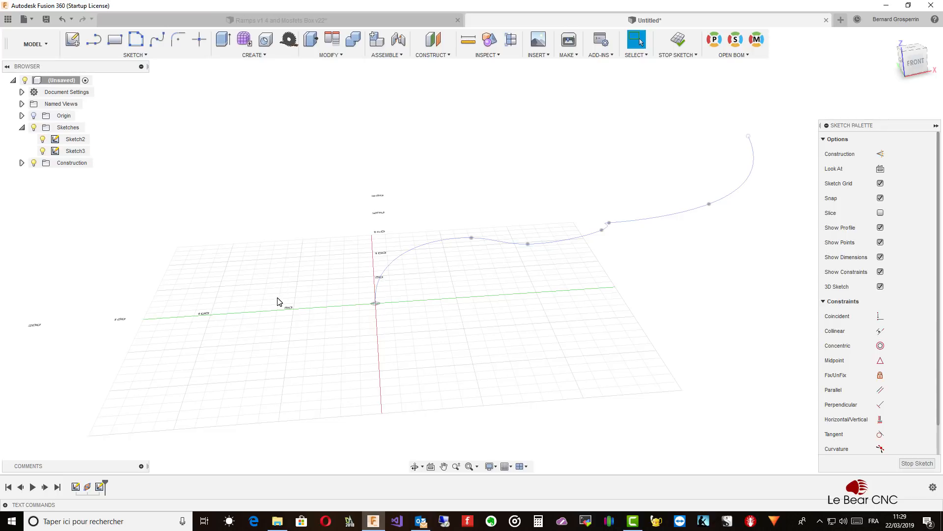
- Include the spline in the new sketch with the Include 3D Geometry command
key(s)
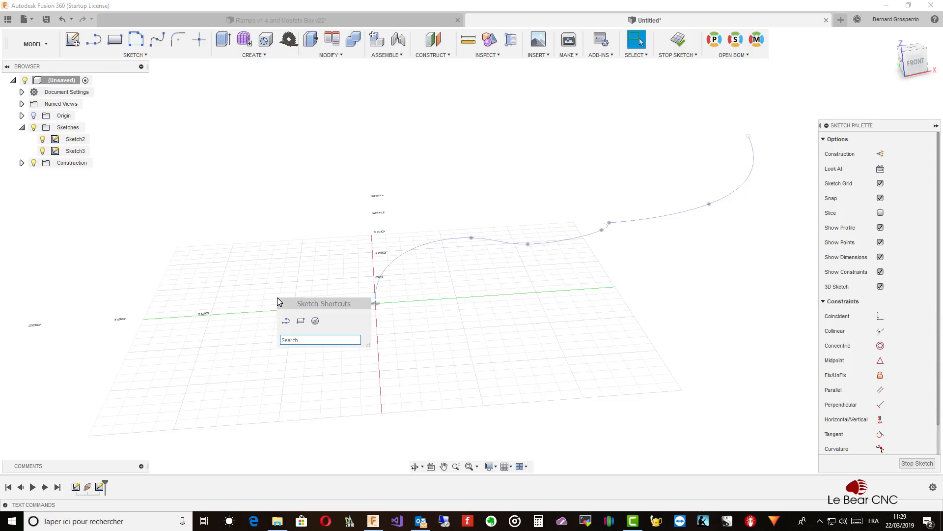
text(inser)
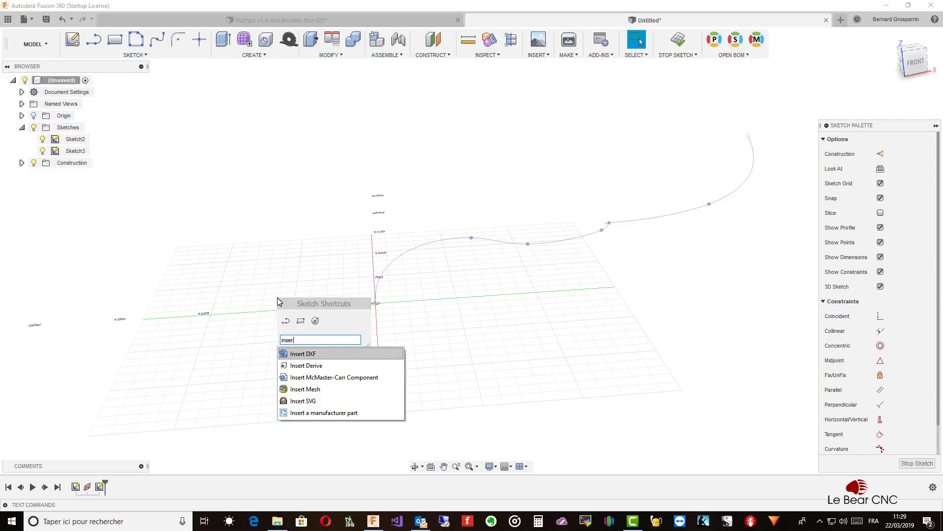
key(BackSpace)
key(BackSpace)
key(BackSpace)
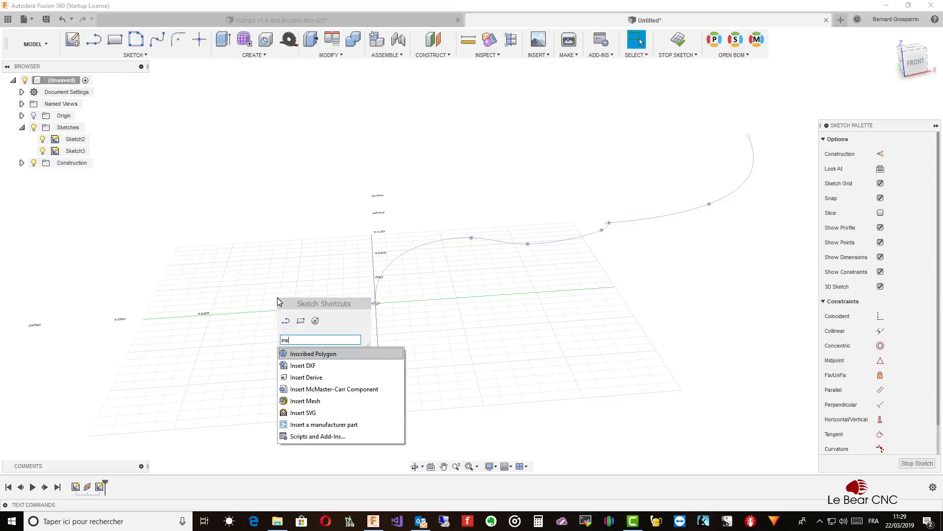
text(clu)
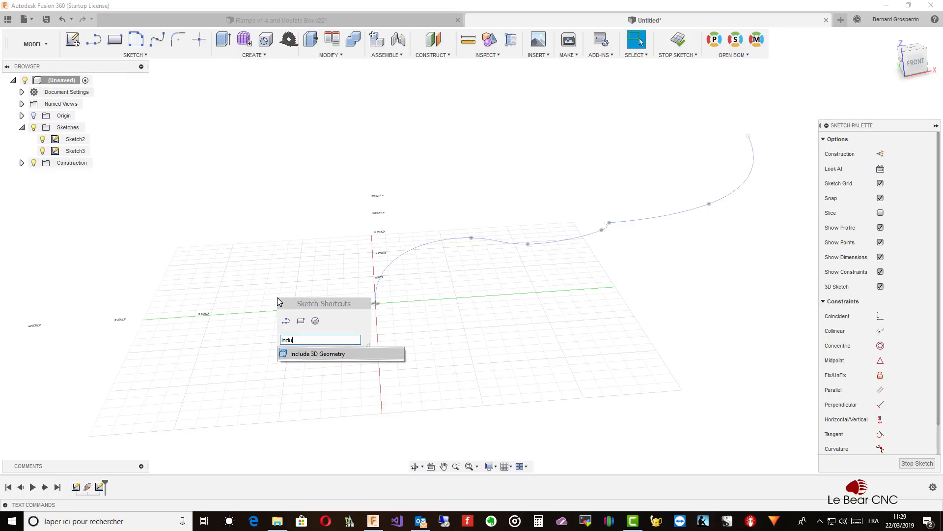
click(309, 354)
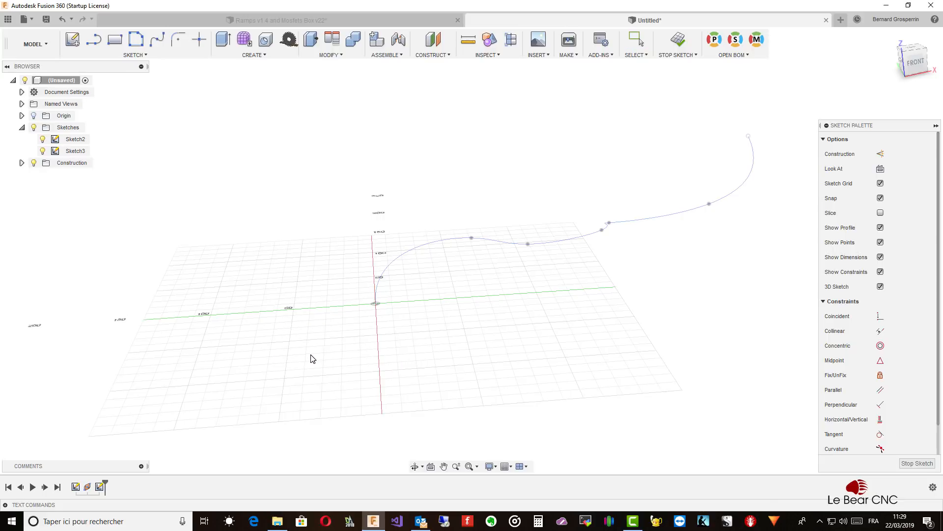
click(388, 270)
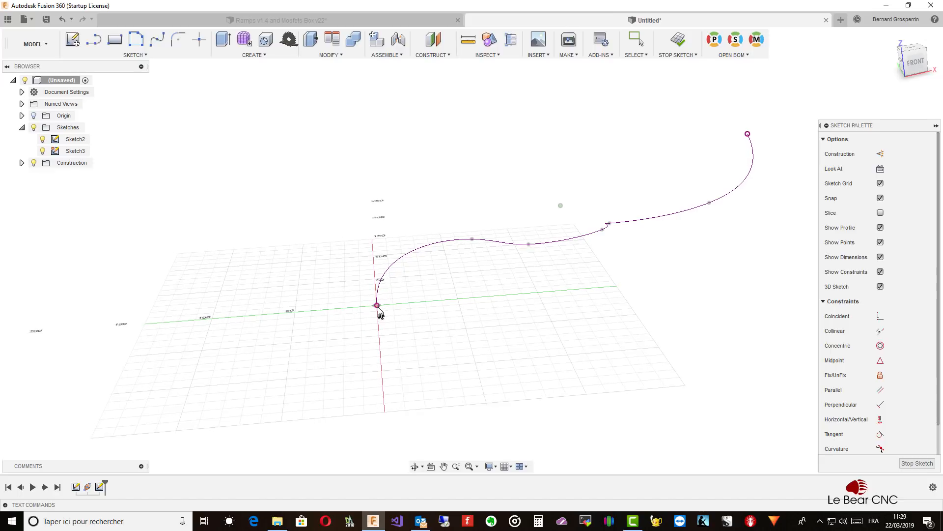
- Draw a 2 mm diameter circle centred on the included spline's end point at the sketch origin
mouse_move(378, 308)
shift+middle_down()
mouse_move(425, 288)
mouse_move(549, 196)
mouse_move(529, 195)
mouse_move(520, 251)
mouse_move(543, 228)
mouse_move(564, 272)
mouse_move(537, 268)
mouse_move(564, 274)
mouse_move(524, 282)
mouse_move(508, 300)
shift+middle_up()
scroll(507, 300, up, 1)
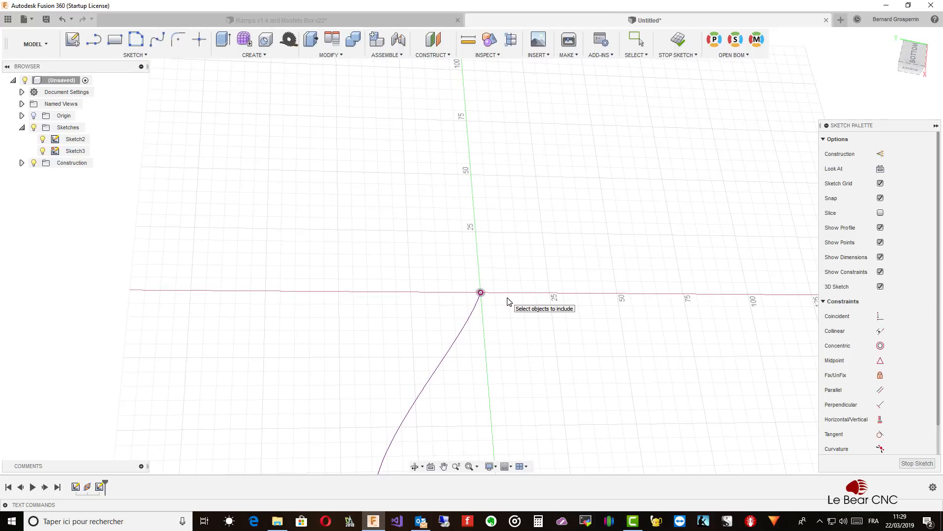
key(c)
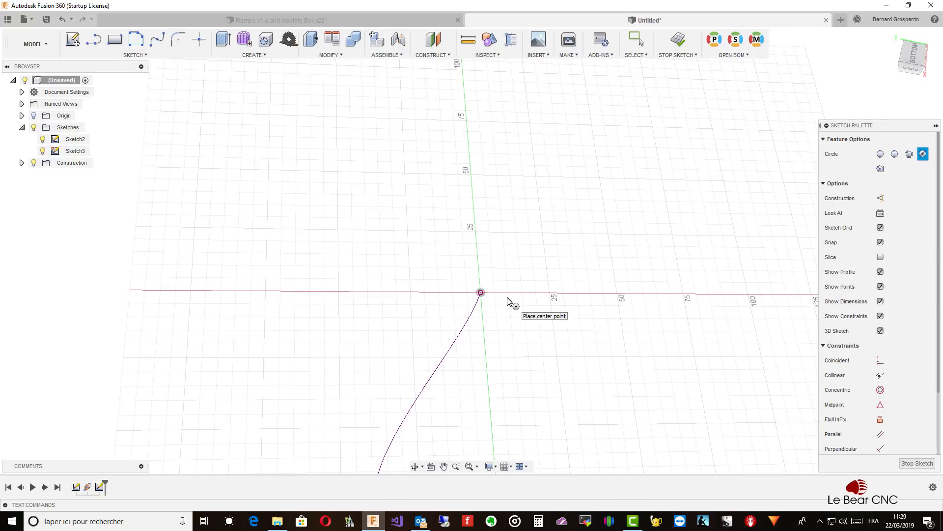
click(482, 293)
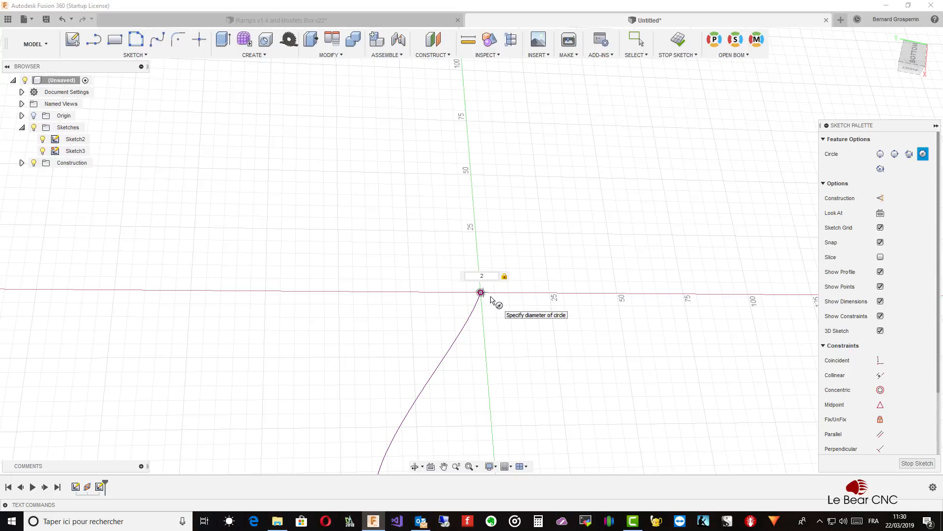
key(Return)
key(Escape)
mouse_move(491, 299)
shift+middle_down()
mouse_move(496, 252)
mouse_move(452, 147)
mouse_move(352, 68)
shift+middle_up()
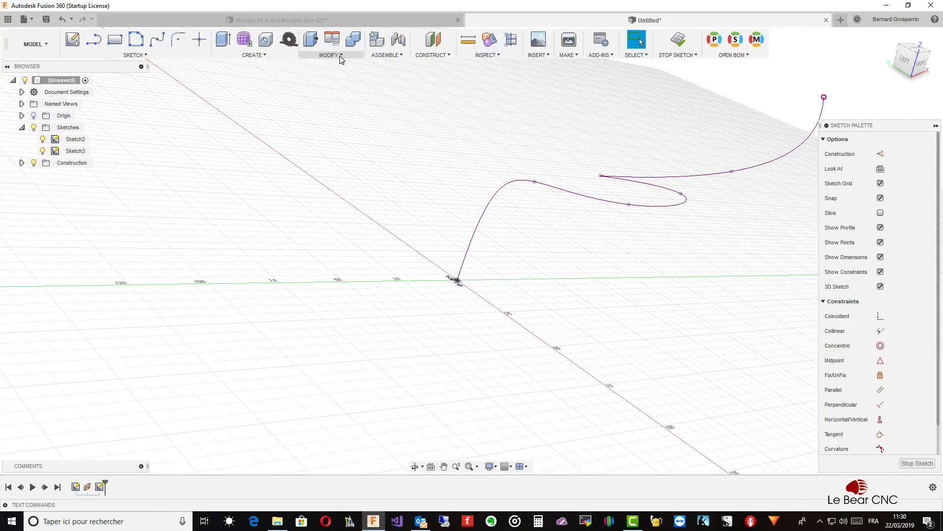
- Sweep the circle profile along the whole spline as a new body, with Single Path type and Perpendicular orientation
click(254, 55)
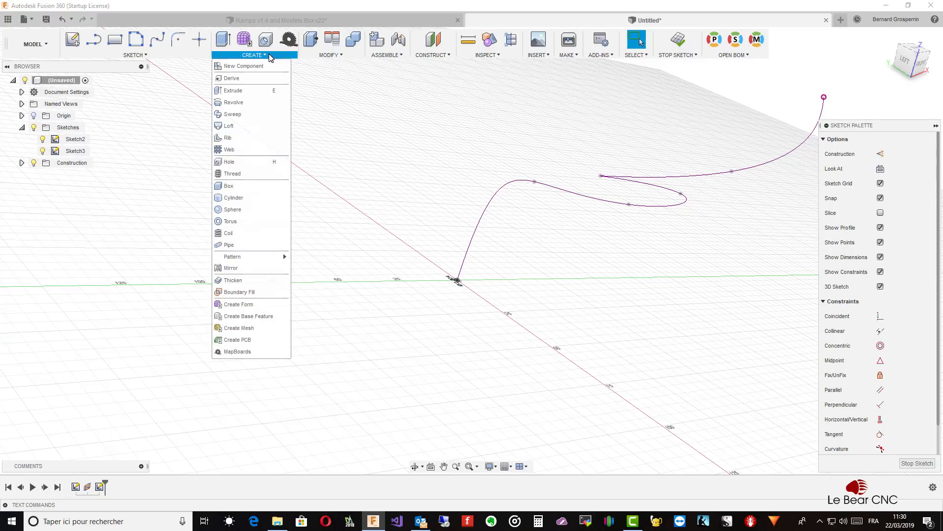
click(237, 115)
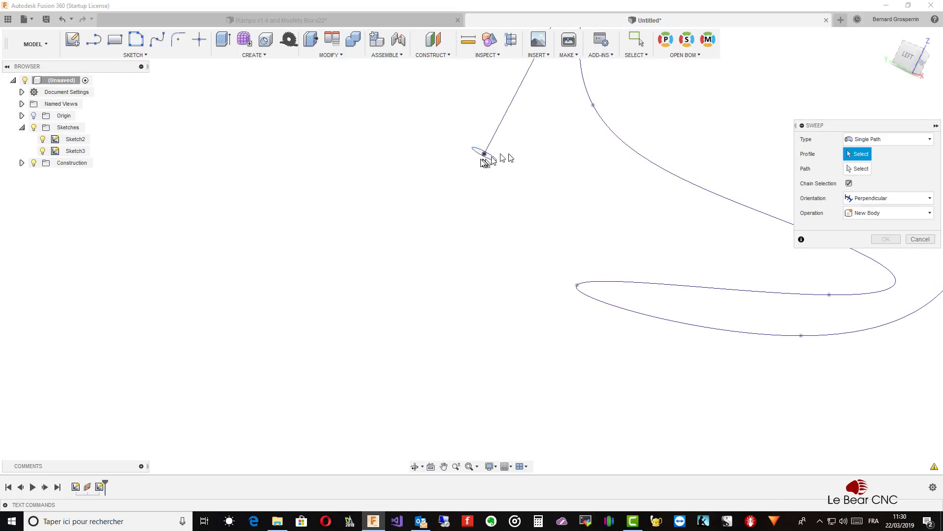
click(492, 160)
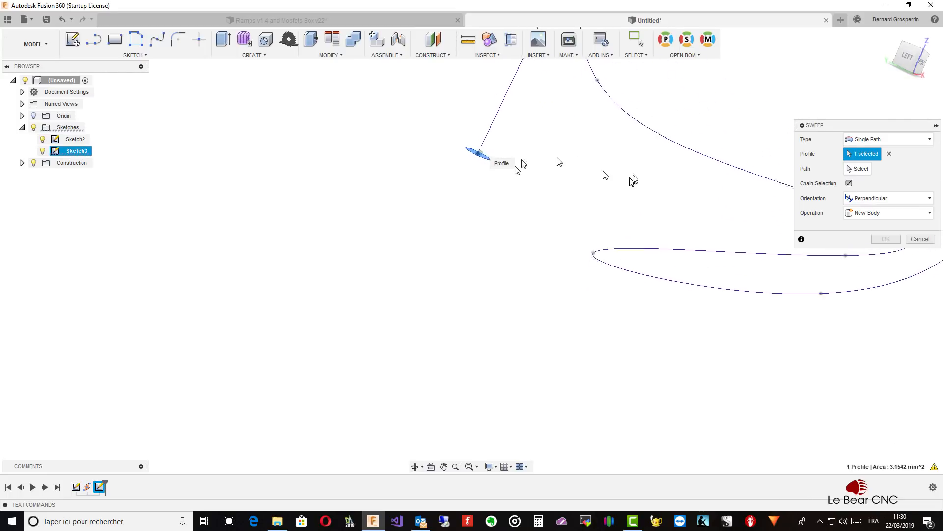
click(865, 172)
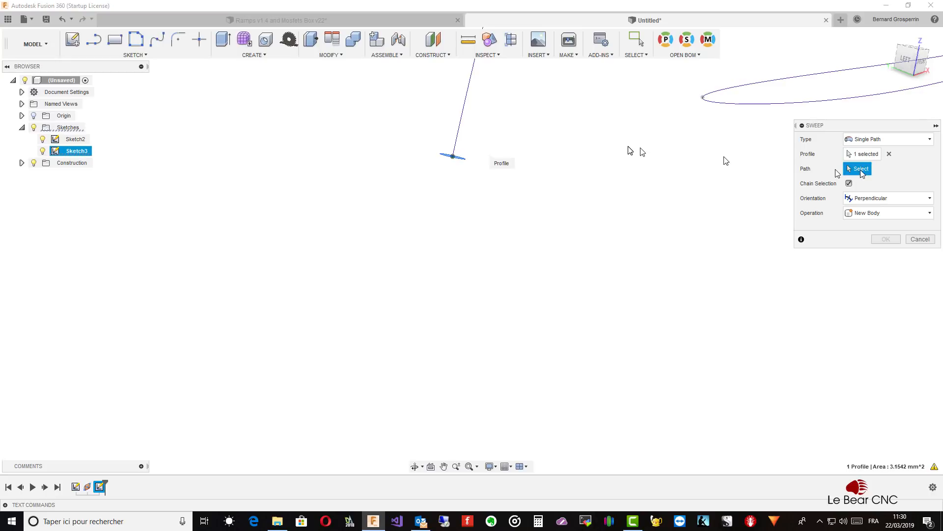
click(463, 119)
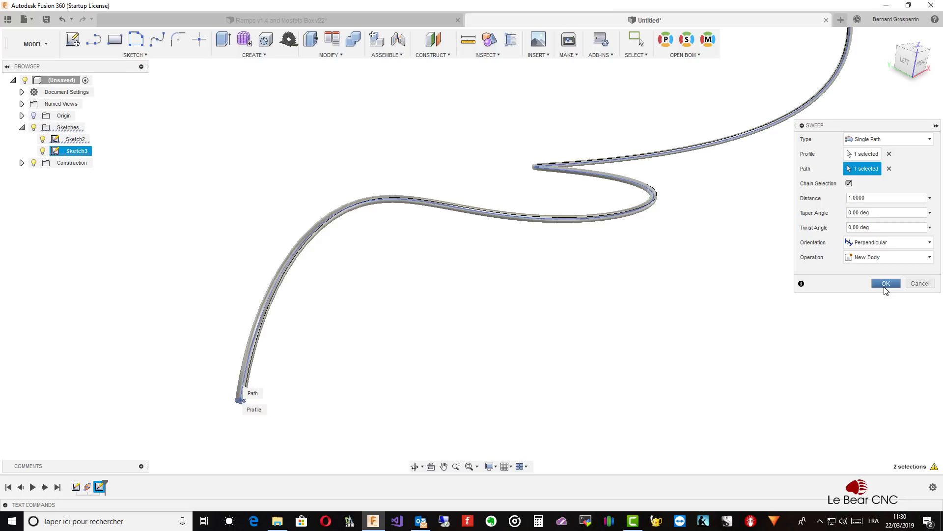
click(885, 284)
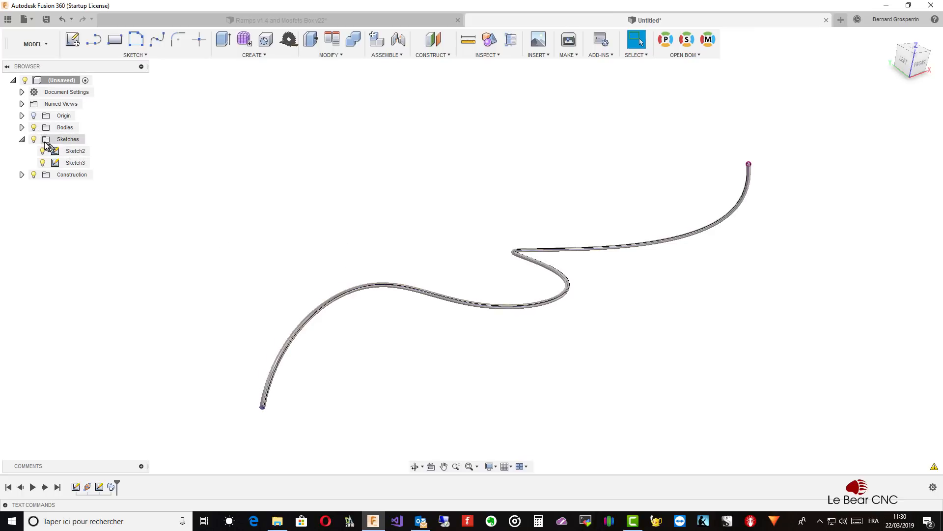
- Apply the Plastic - Glossy (Red) appearance to the swept cable body
click(22, 127)
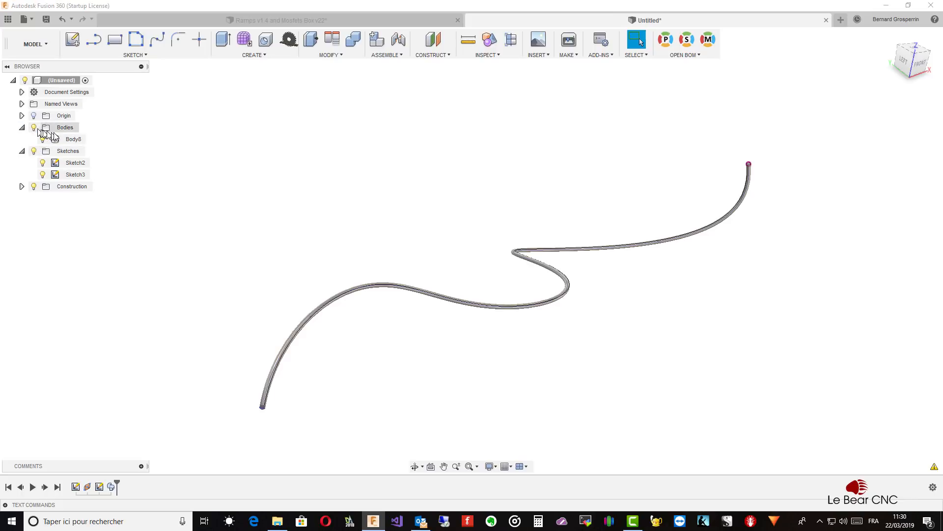
click(67, 139)
right_click(66, 141)
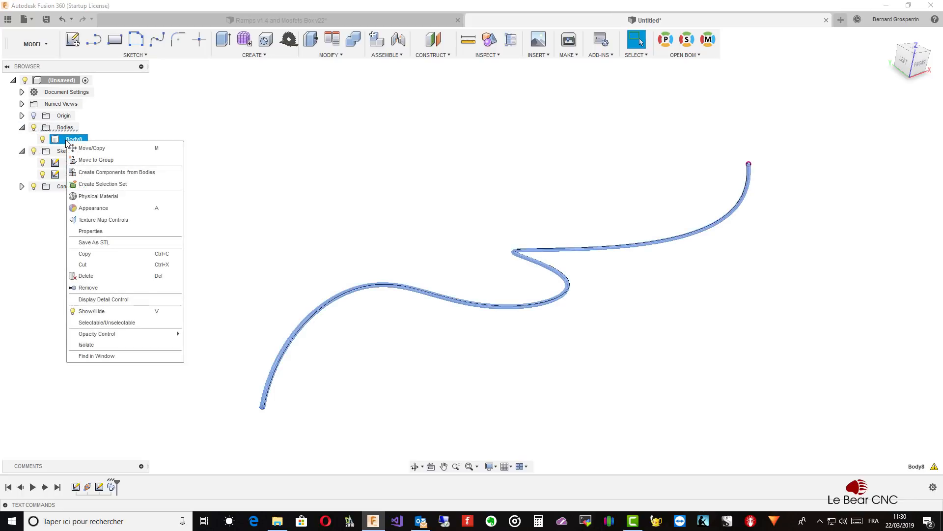
click(93, 209)
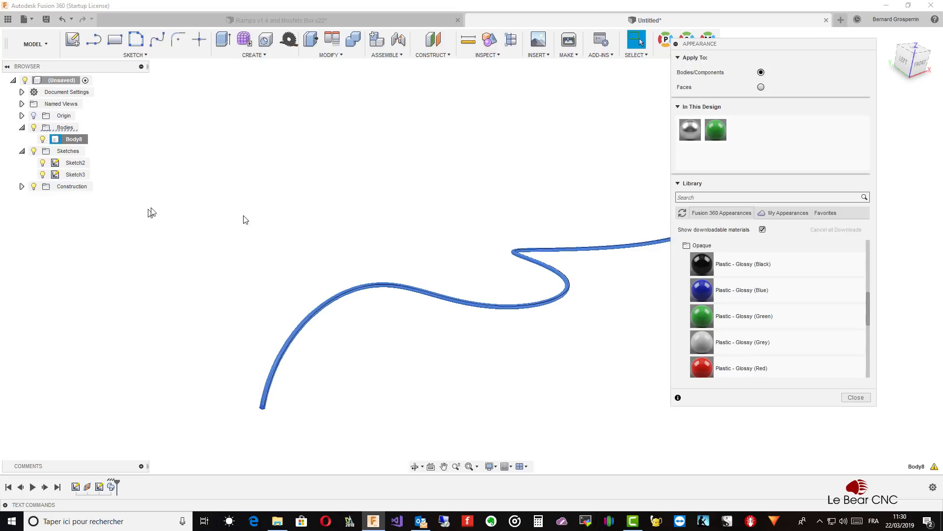
drag(694, 369, 550, 301)
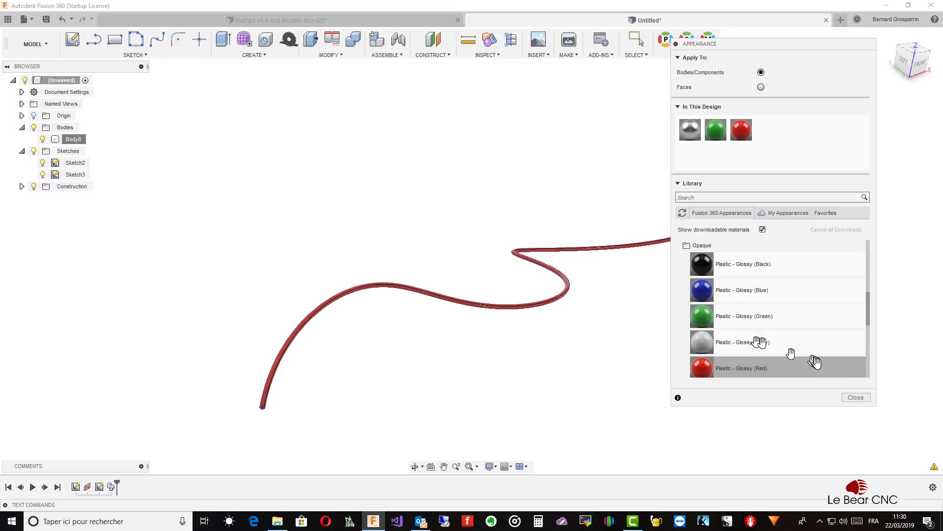
click(856, 397)
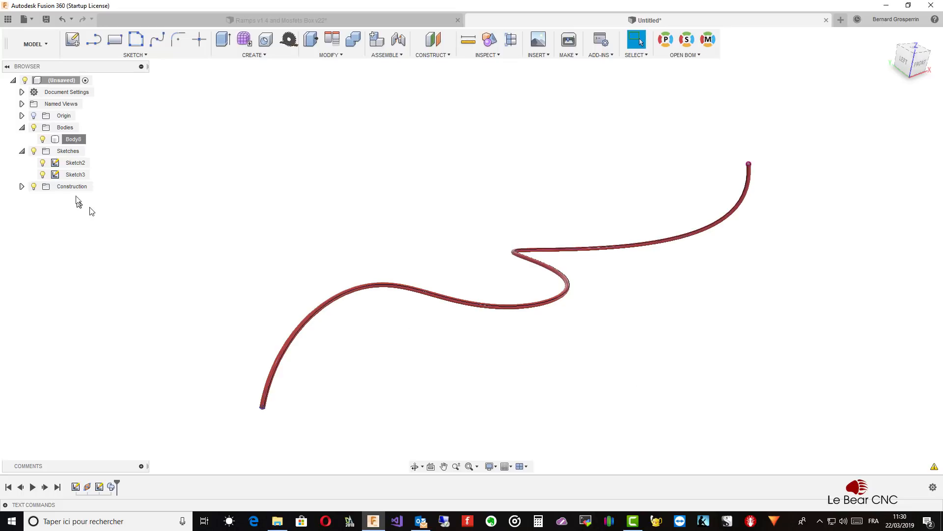
- Edit Sketch2 and move the spline's first three interior fit points from its left end, raising the left crest and shifting the others left
click(35, 150)
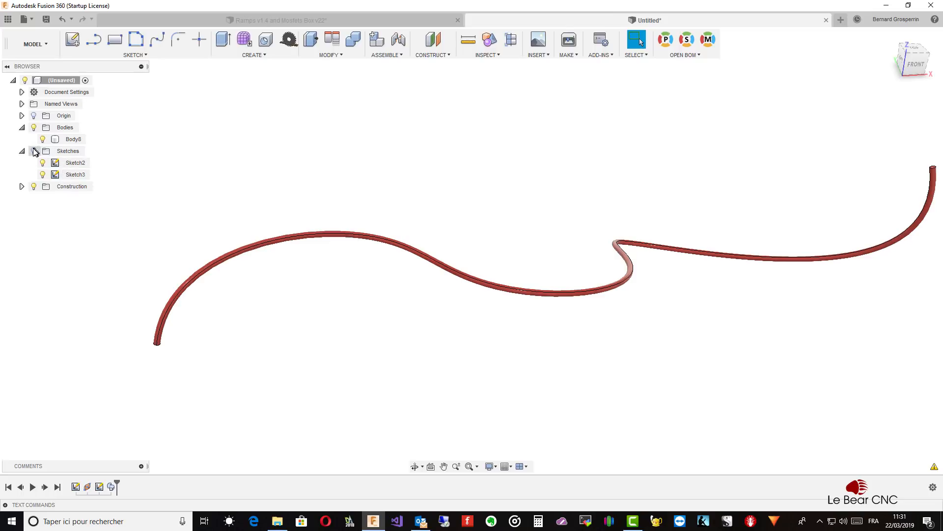
click(240, 255)
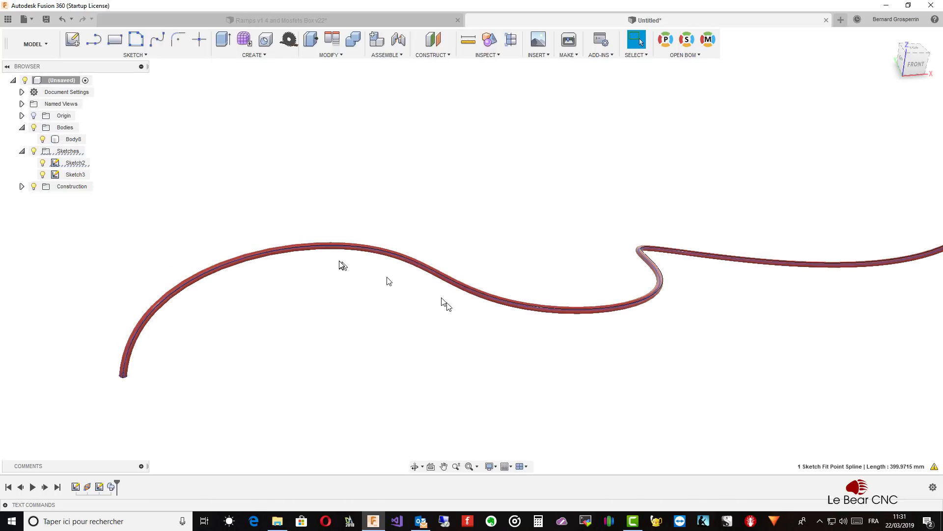
right_click(76, 162)
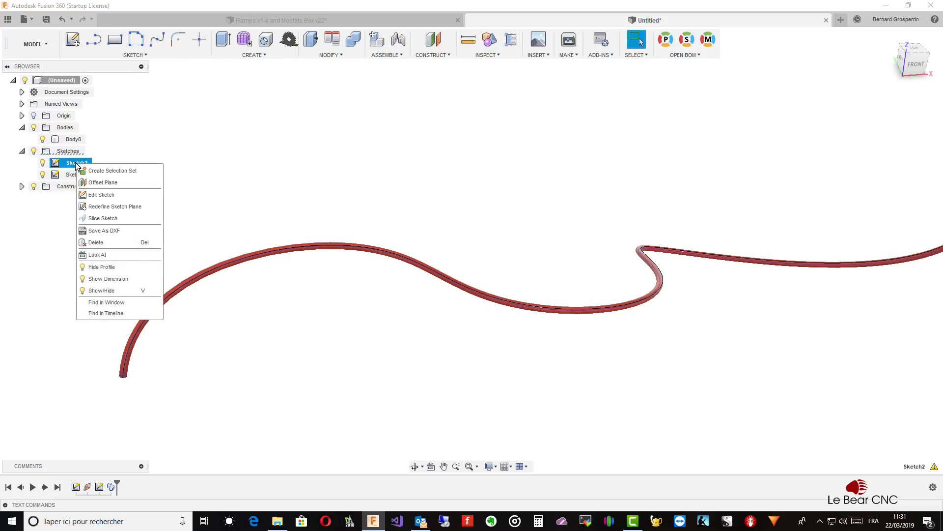
click(106, 198)
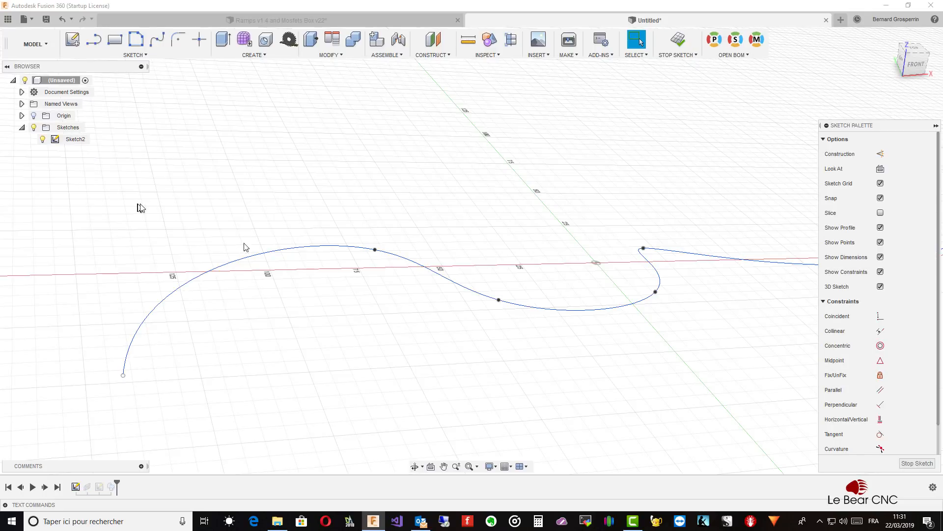
mouse_move(375, 249)
mouse_down()
mouse_move(332, 252)
mouse_move(331, 213)
mouse_up()
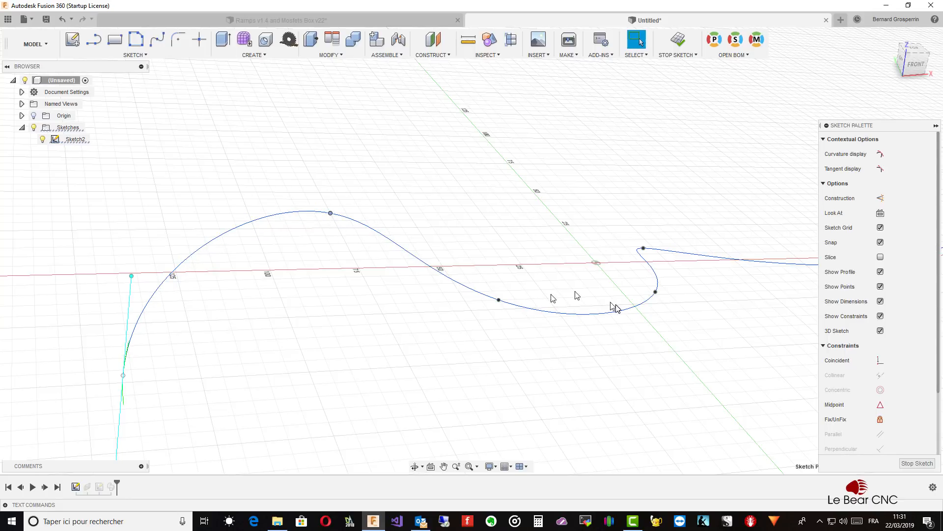
drag(656, 296, 631, 319)
drag(497, 299, 444, 297)
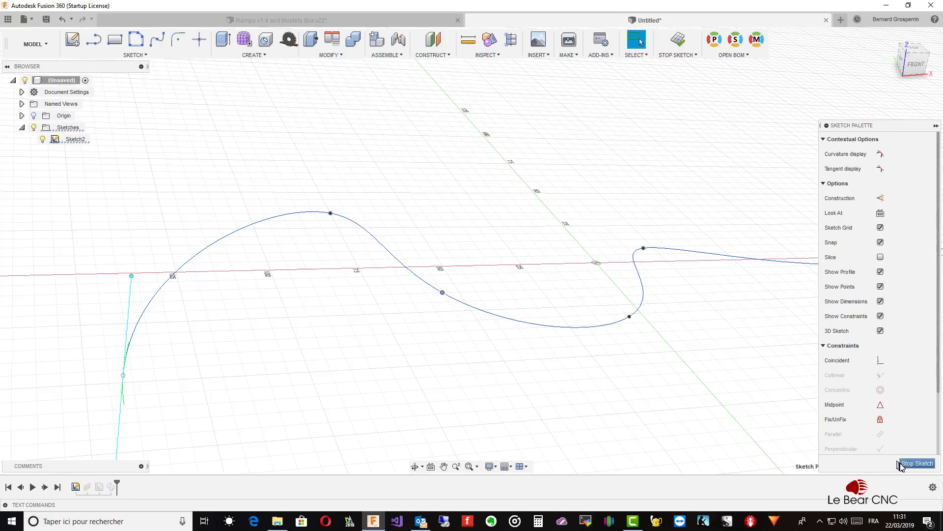
- Finish editing the spline sketch and switch to the Ramps v1.4 and Mosfets Box design
click(916, 464)
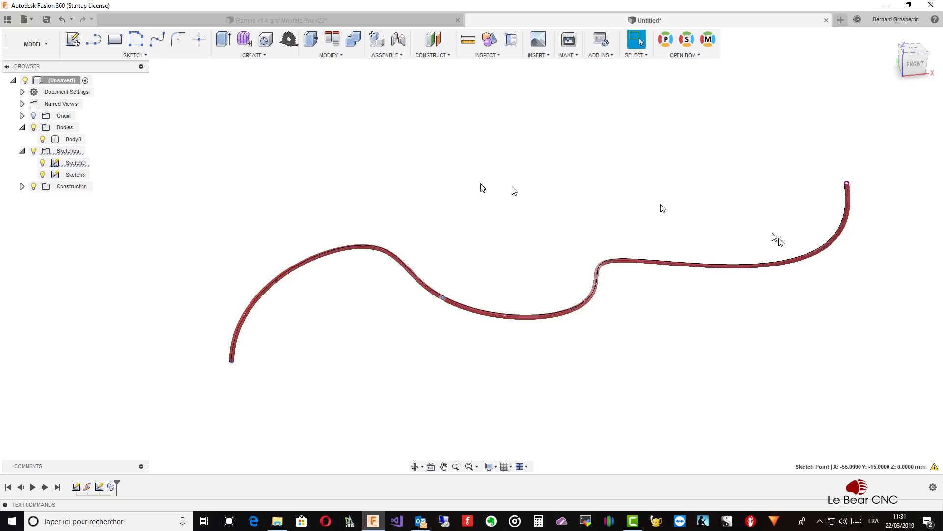
click(293, 22)
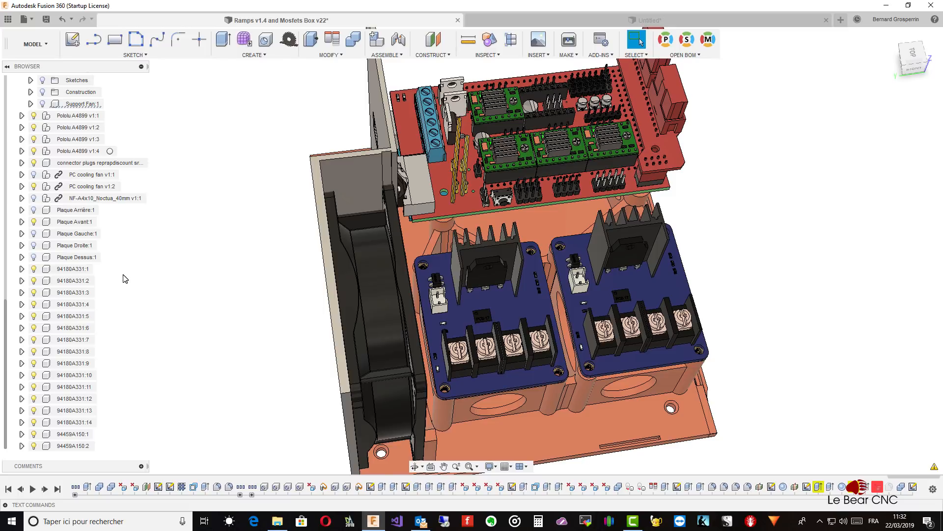
- Show all the enclosure's Plaque panels, including Plaque Arrière and Plaque Droite, around the electronics
click(33, 245)
click(34, 210)
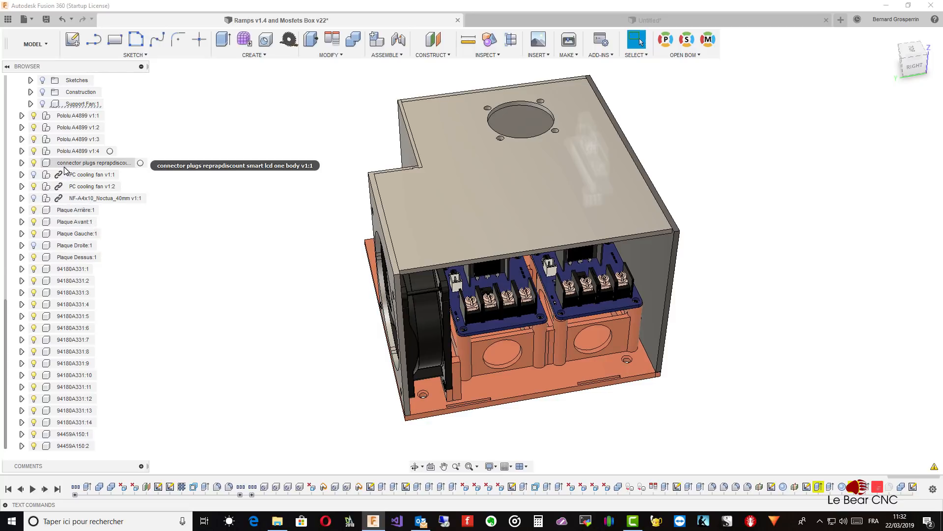
scroll(64, 165, up, 5)
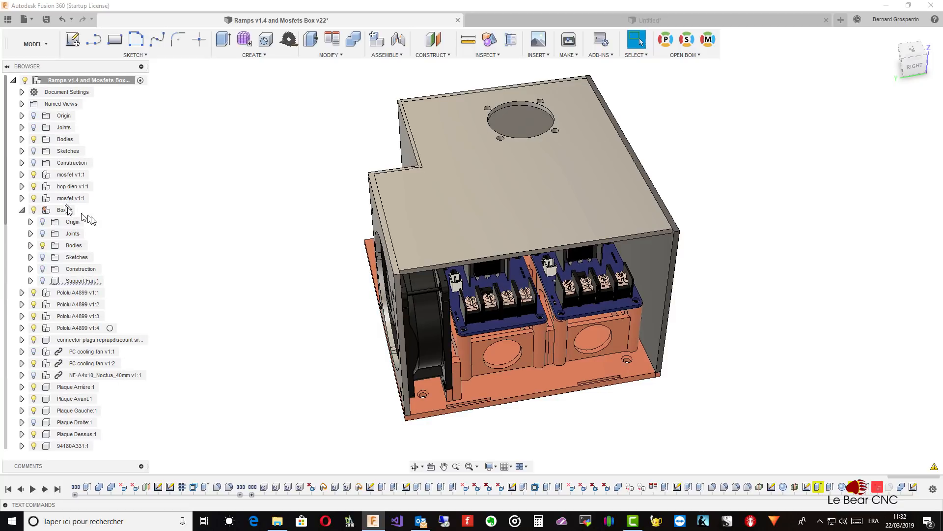
click(31, 245)
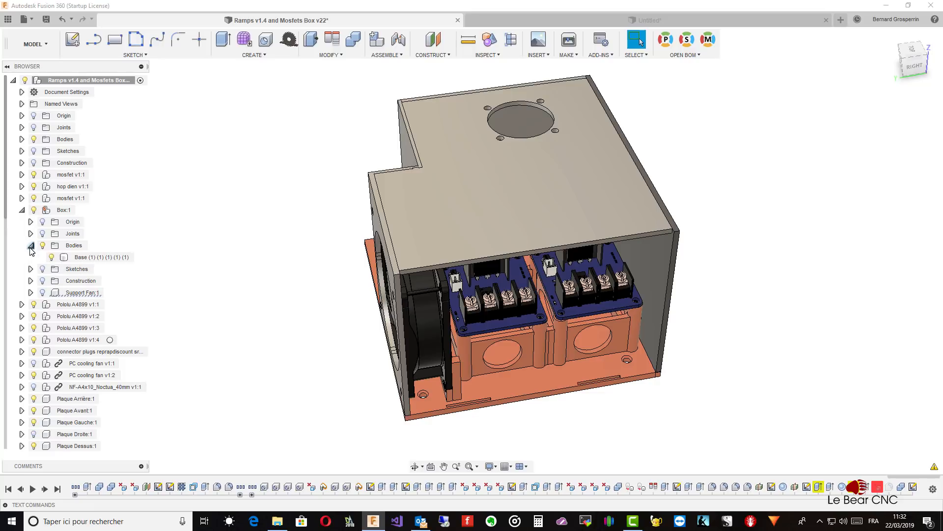
click(30, 246)
click(44, 285)
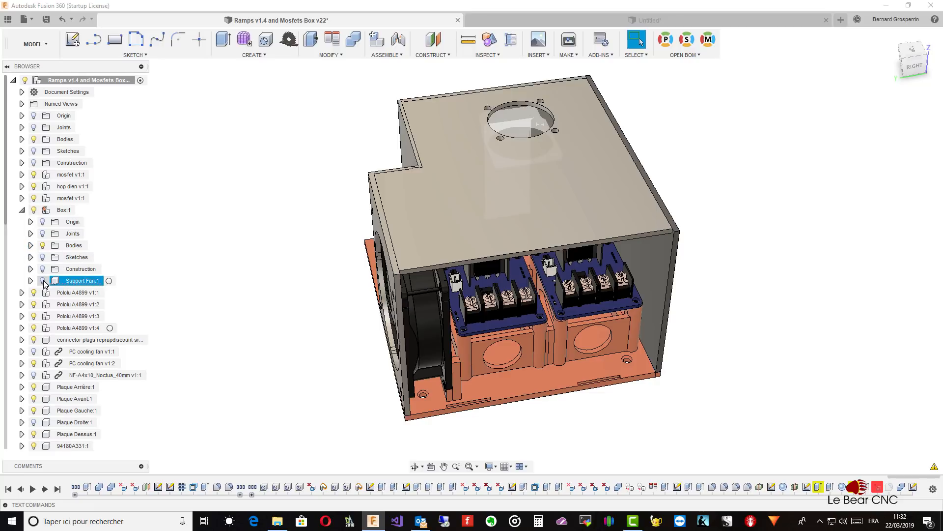
click(43, 281)
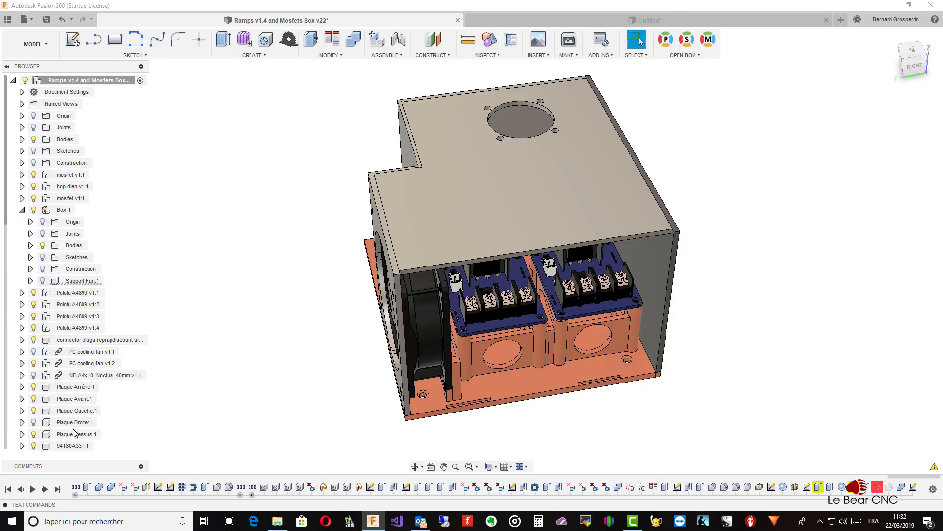
click(40, 422)
click(34, 422)
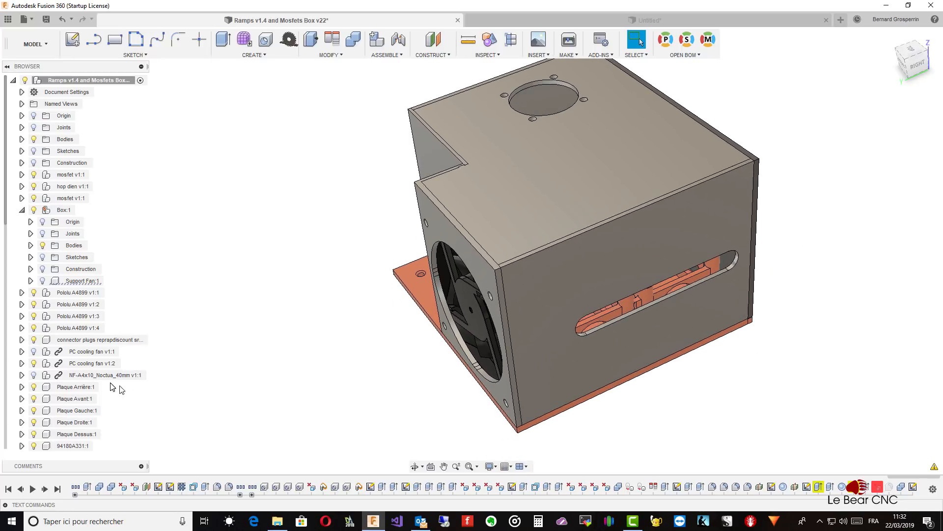
- Hide the Plaque Dessus, Droite, Gauche, Avant and Arrière panels to expose the electronics
click(33, 434)
click(34, 411)
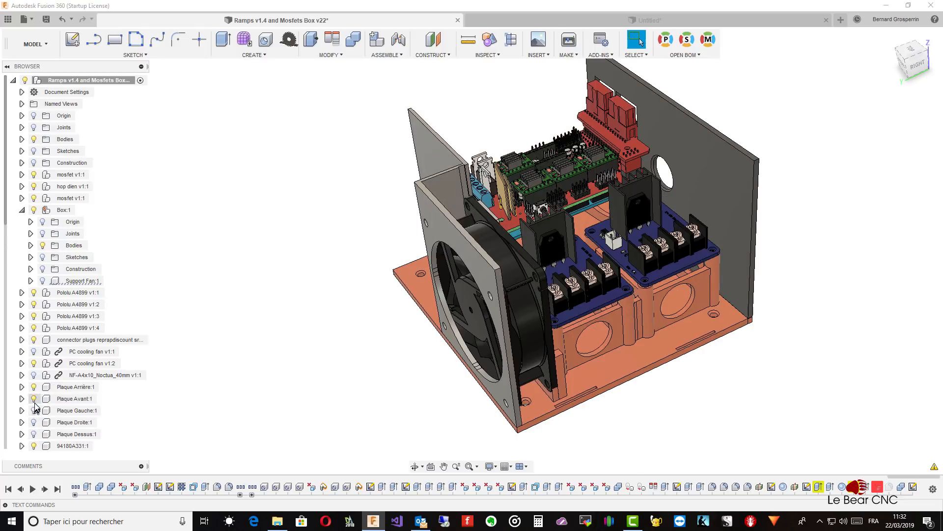
click(34, 399)
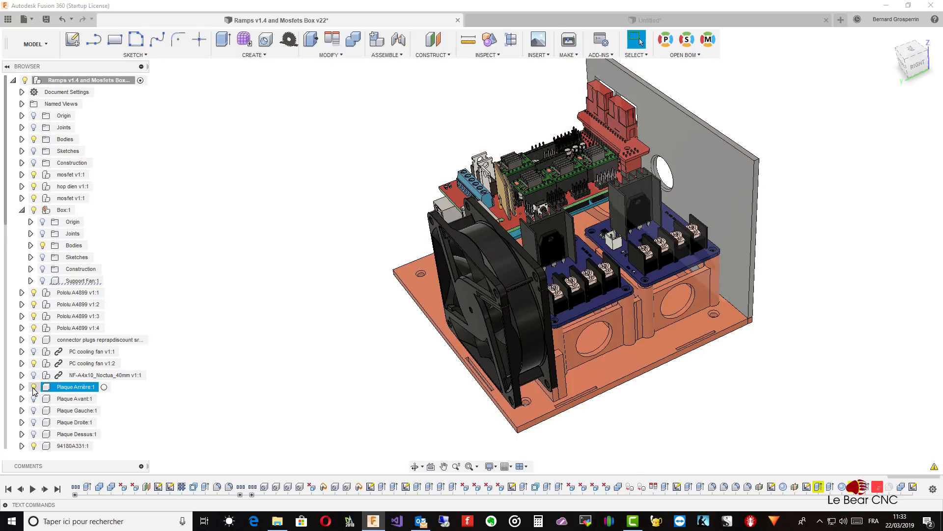
click(34, 387)
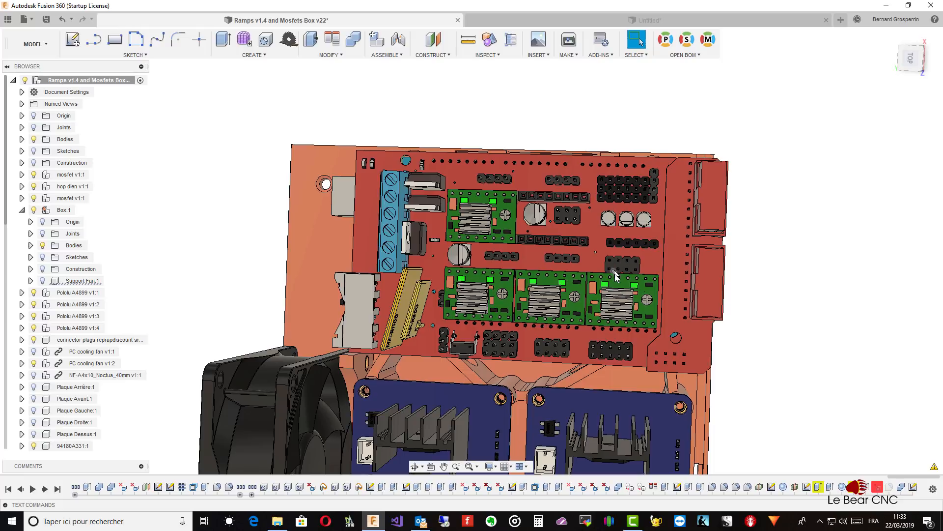
- Find Connecteur Dupont 2 in the recent data and insert it into the current design
scroll(609, 299, down, 1)
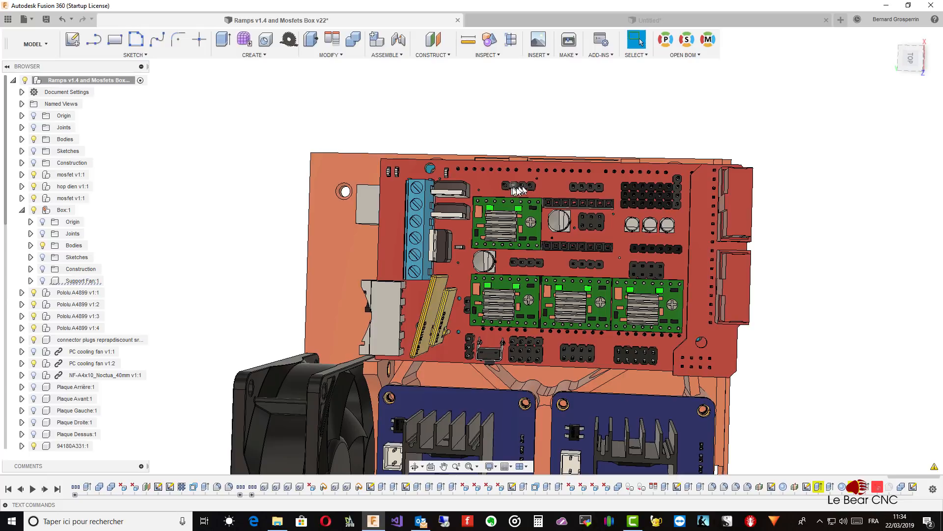
scroll(506, 353, down, 3)
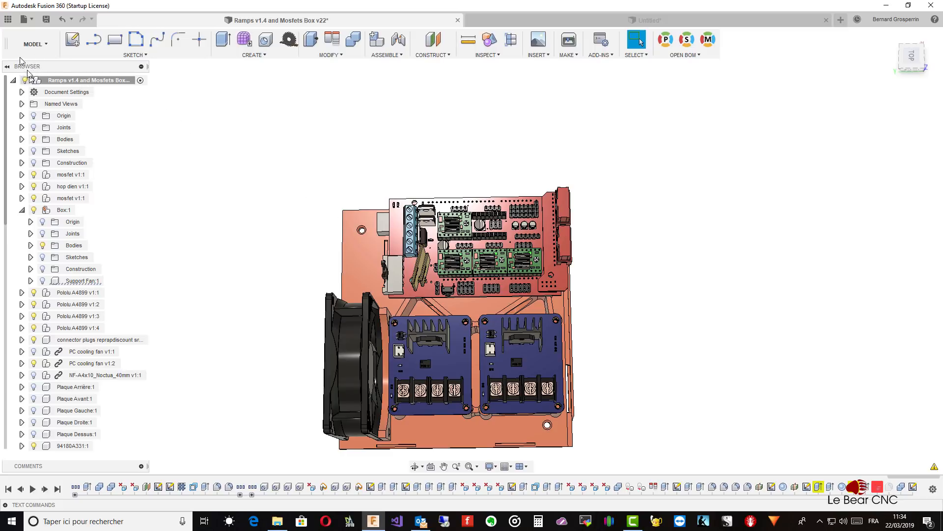
click(8, 19)
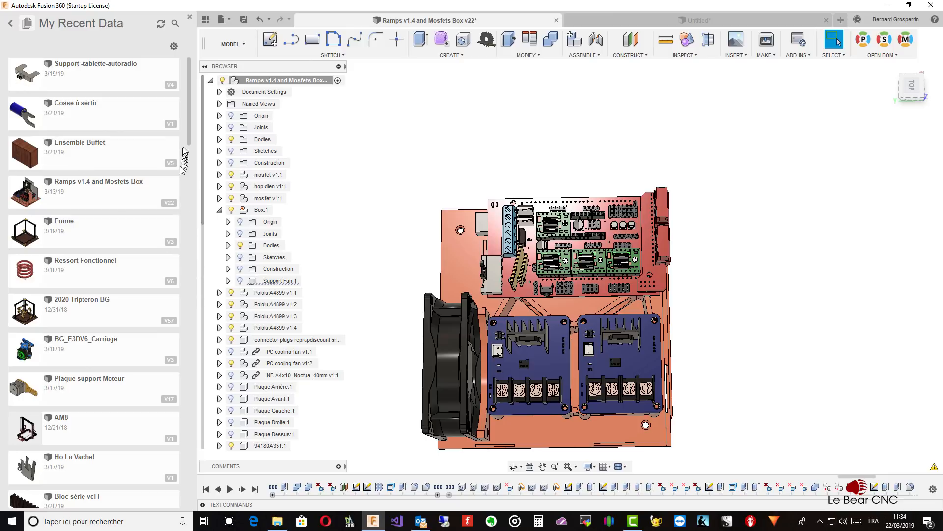
scroll(189, 171, down, 4)
scroll(188, 171, up, 4)
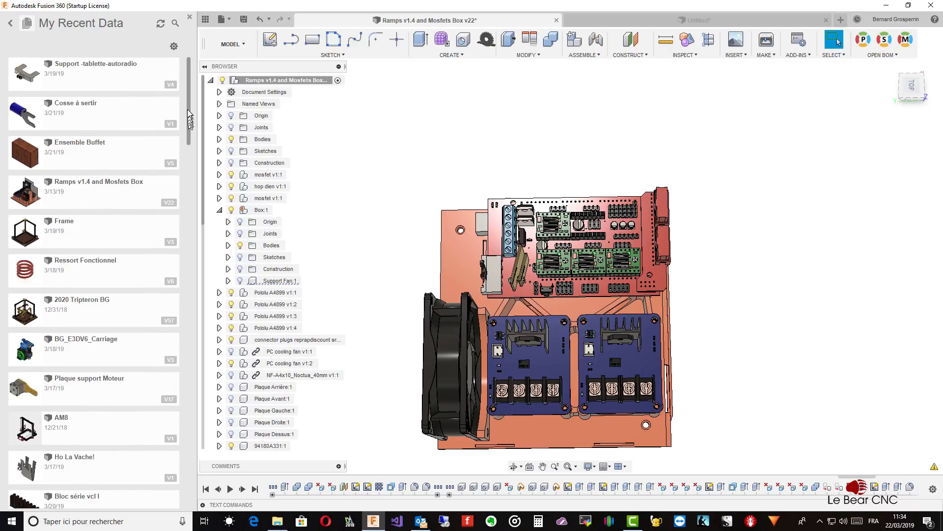
scroll(189, 126, down, 3)
drag(191, 162, 193, 288)
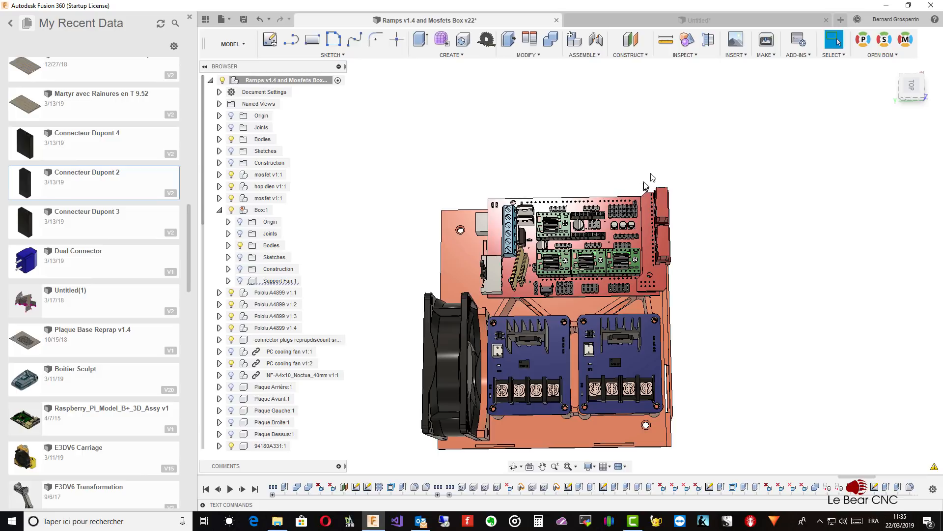
scroll(657, 170, down, 1)
scroll(574, 259, up, 1)
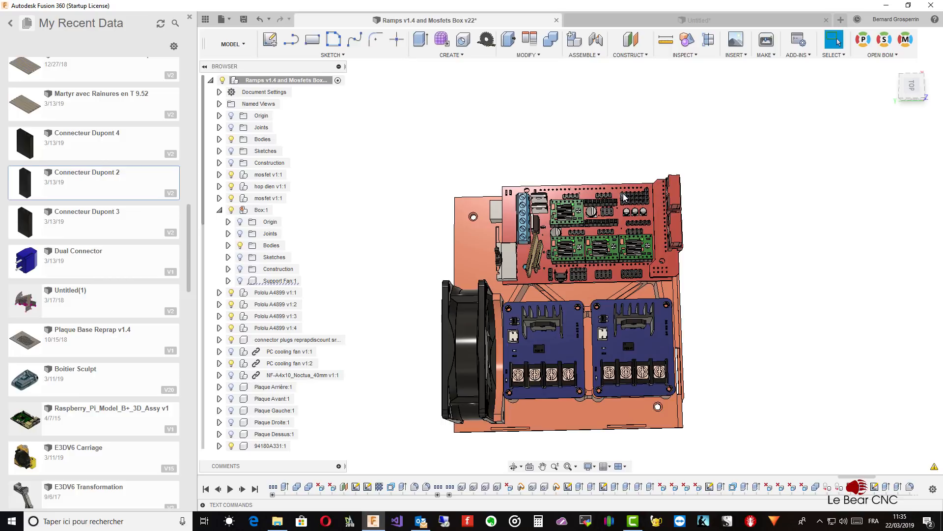
scroll(623, 198, up, 3)
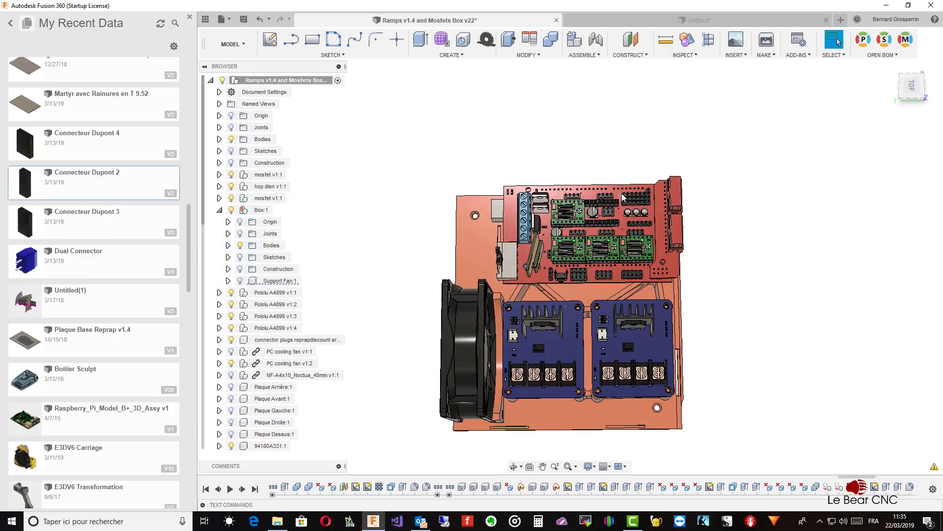
right_click(104, 187)
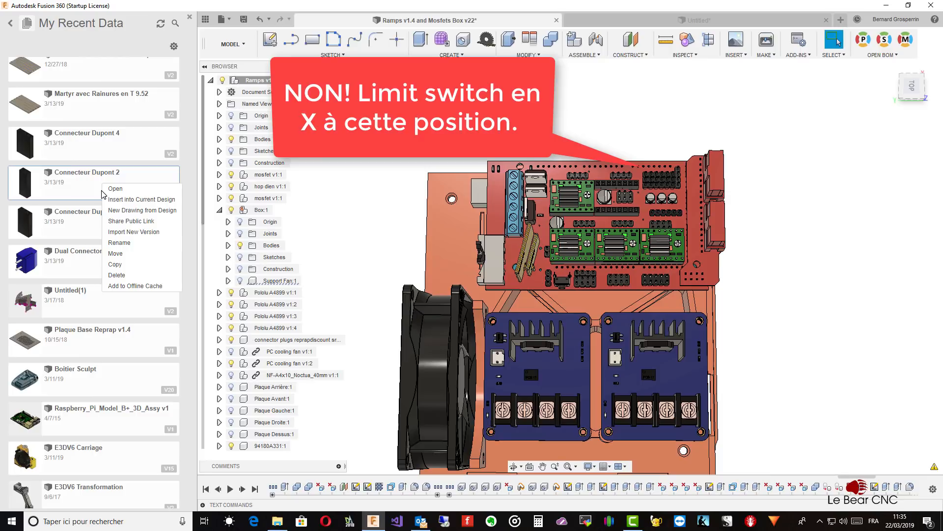
click(134, 200)
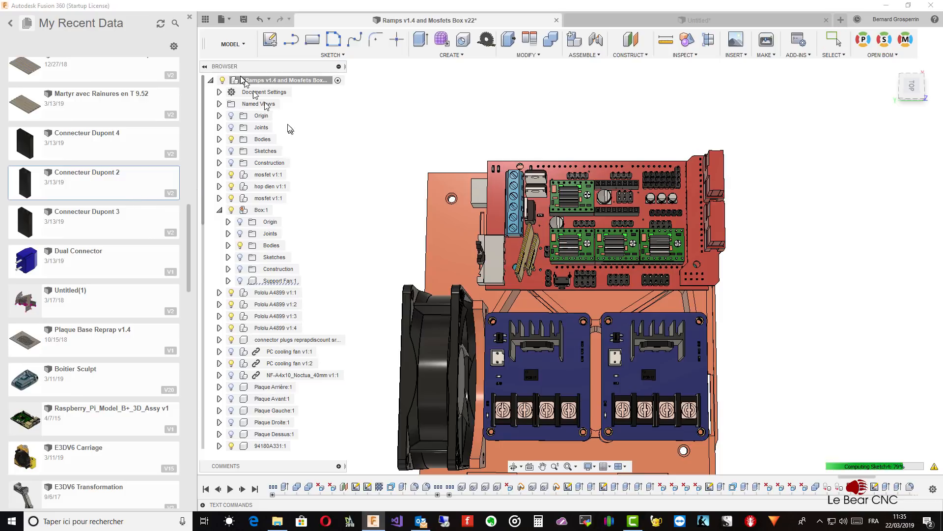
click(190, 19)
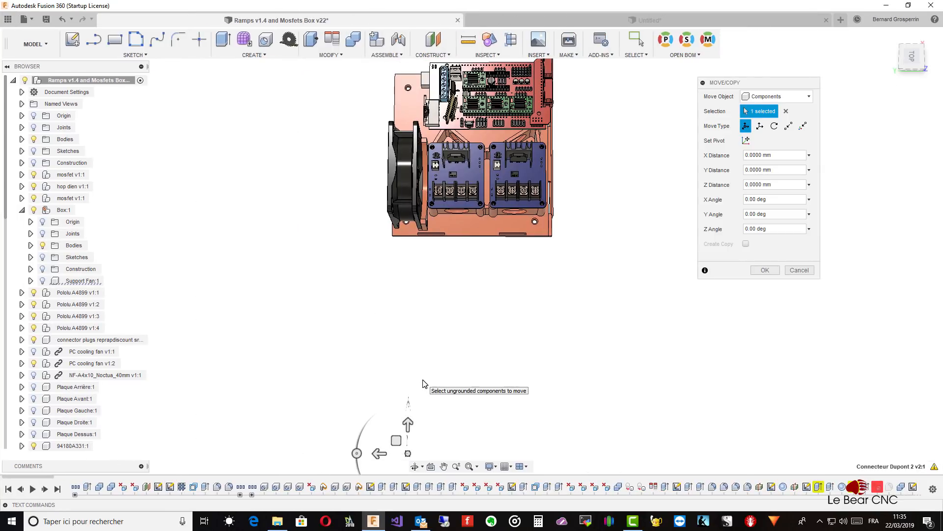
- Move the inserted Dupont connector across to the electronics and raise it about 45 mm along Z
scroll(424, 386, up, 2)
shift+middle_drag(427, 393, 296, 263)
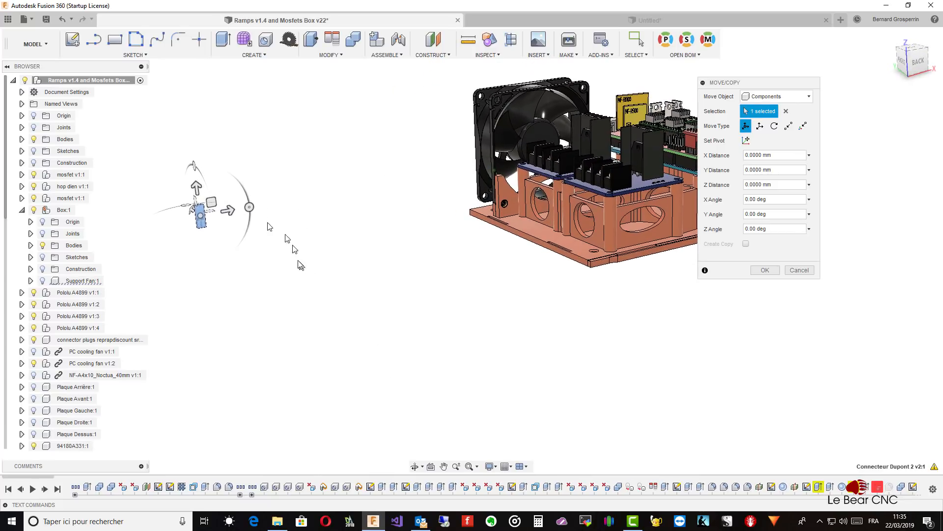
drag(229, 210, 549, 180)
shift+middle_drag(549, 181, 500, 178)
drag(508, 155, 646, 88)
shift+middle_drag(677, 156, 727, 201)
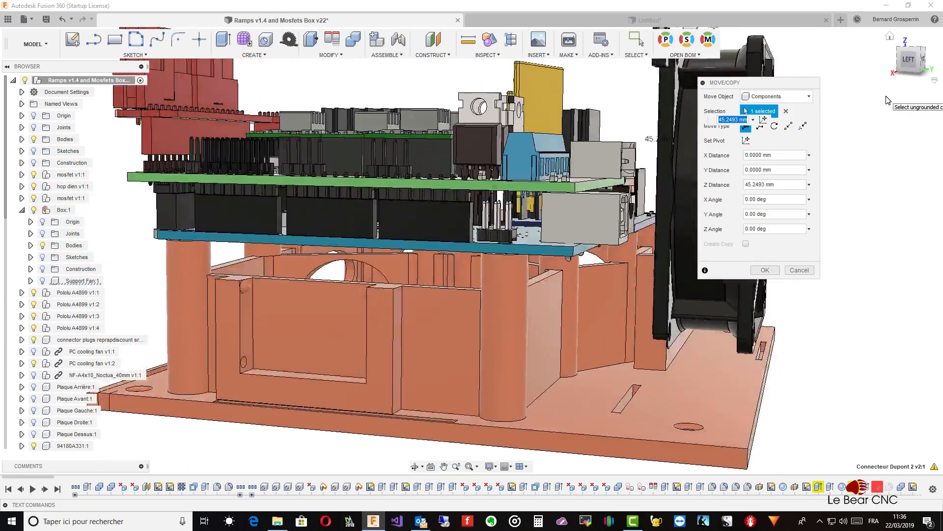
- Move the Dupont connector point to point from its lower corner onto the end pin base of the RAMPS board's multi-row header
click(788, 126)
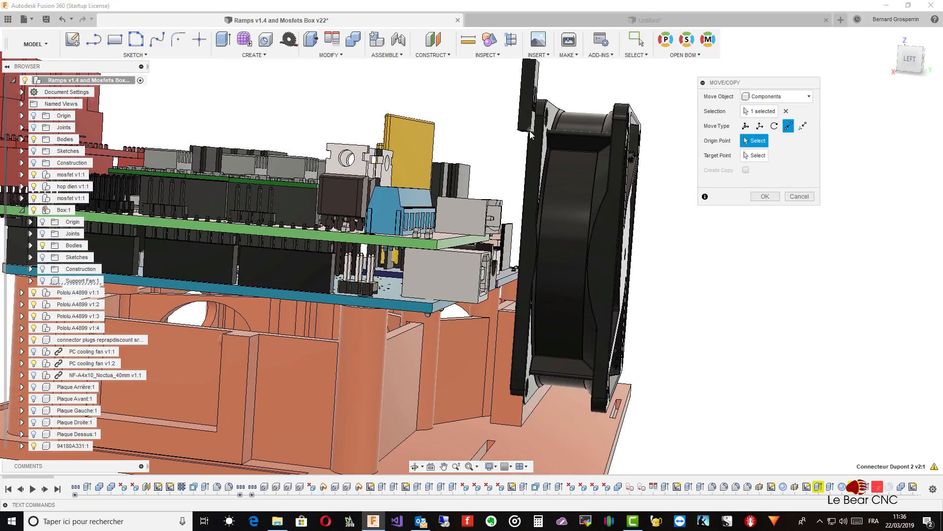
click(530, 133)
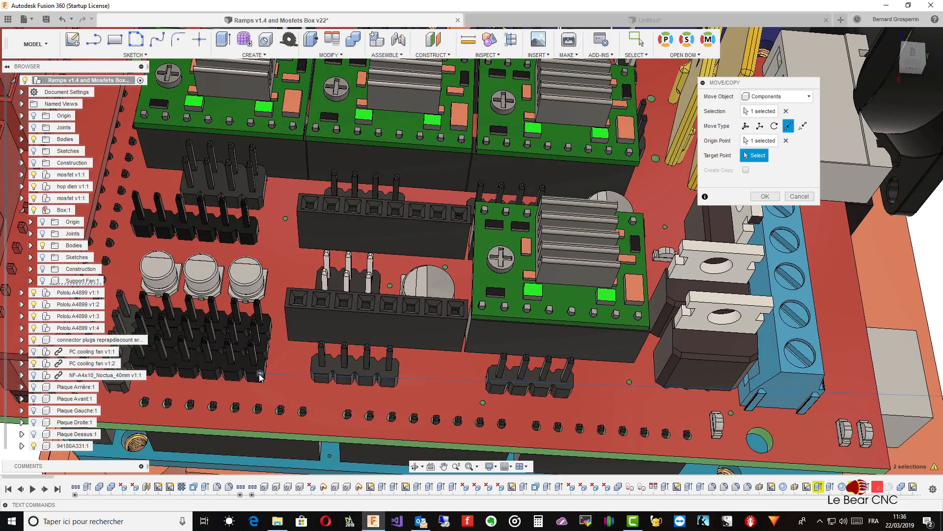
click(260, 376)
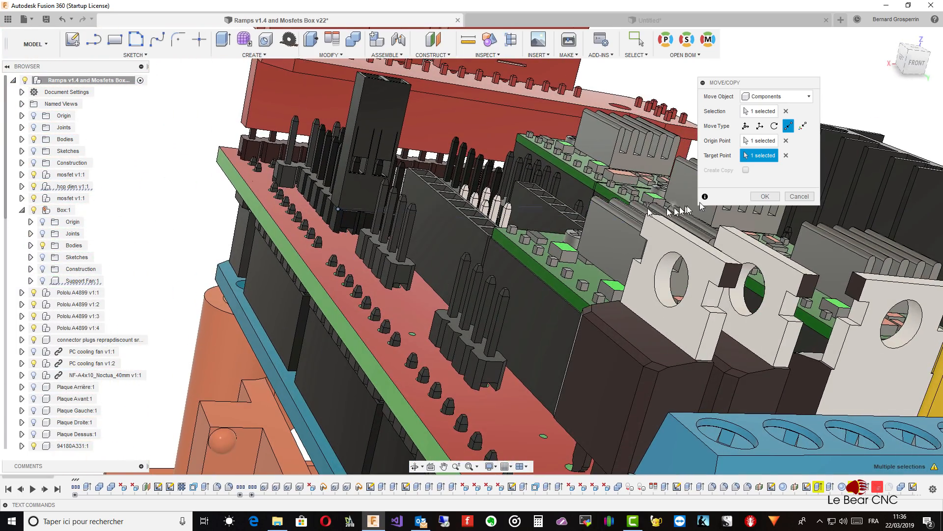
click(761, 197)
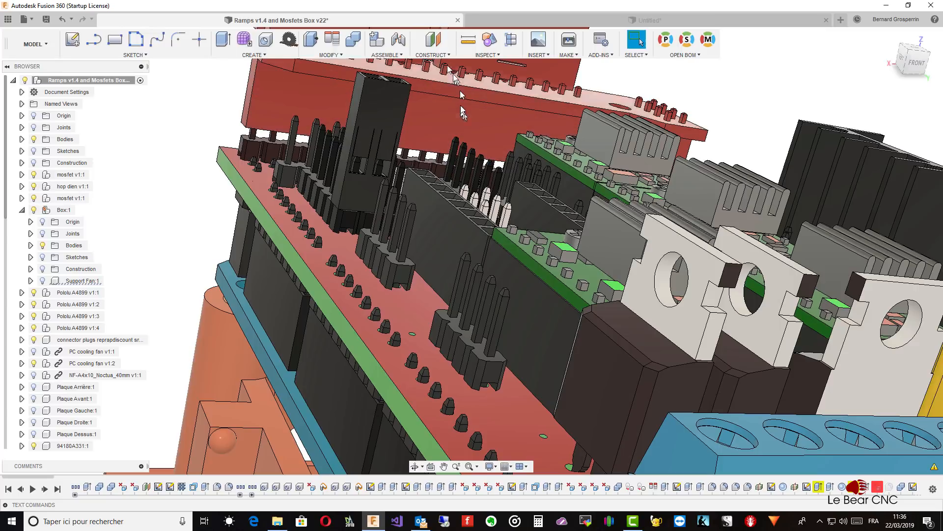
- Align the Dupont connector's wide face with the end side face of the header's pin base
click(334, 47)
scroll(446, 179, up, 3)
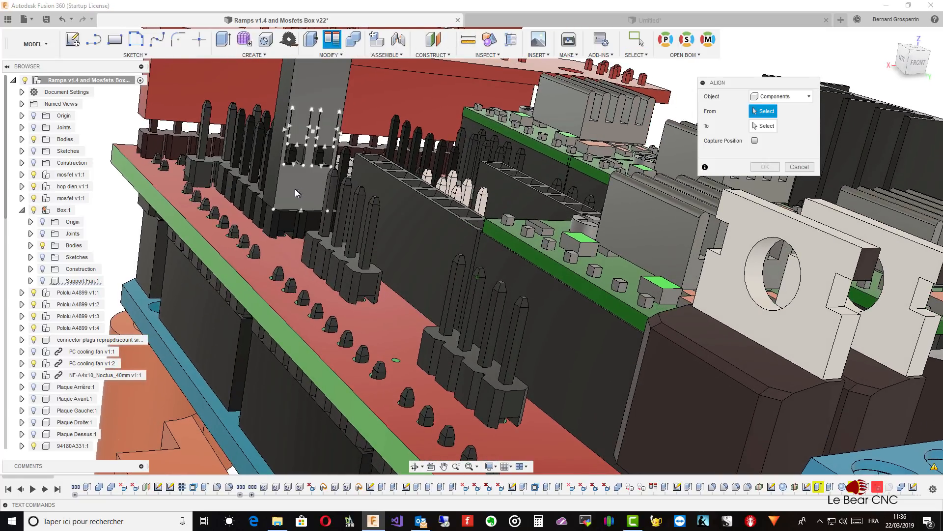
click(295, 195)
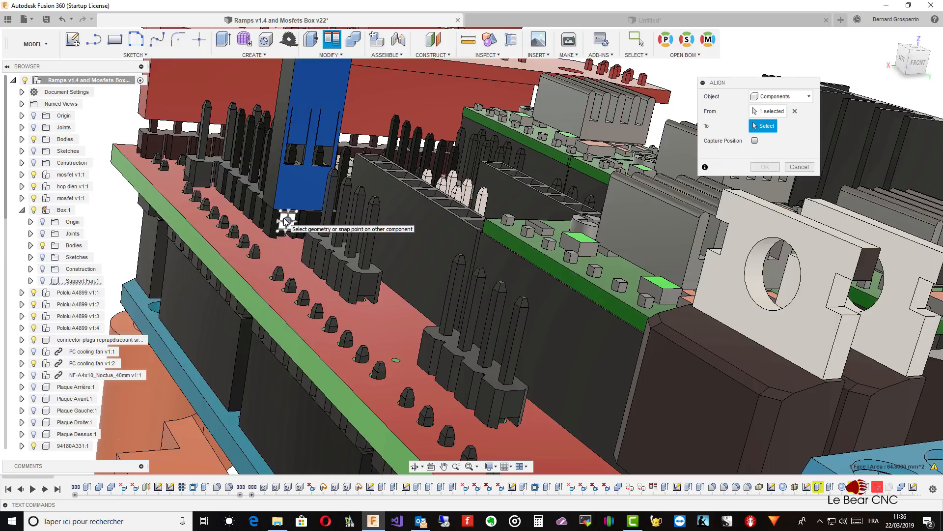
scroll(284, 222, up, 1)
scroll(284, 220, up, 4)
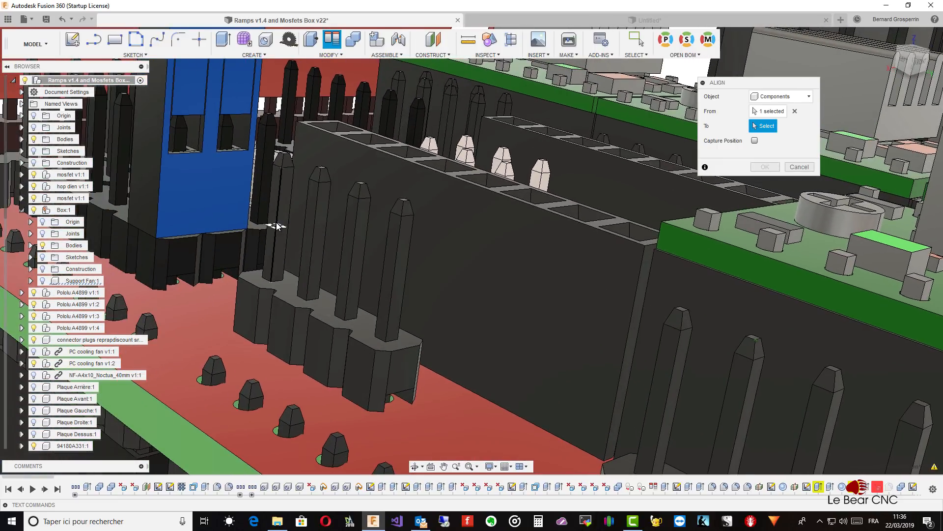
shift+middle_drag(220, 246, 214, 245)
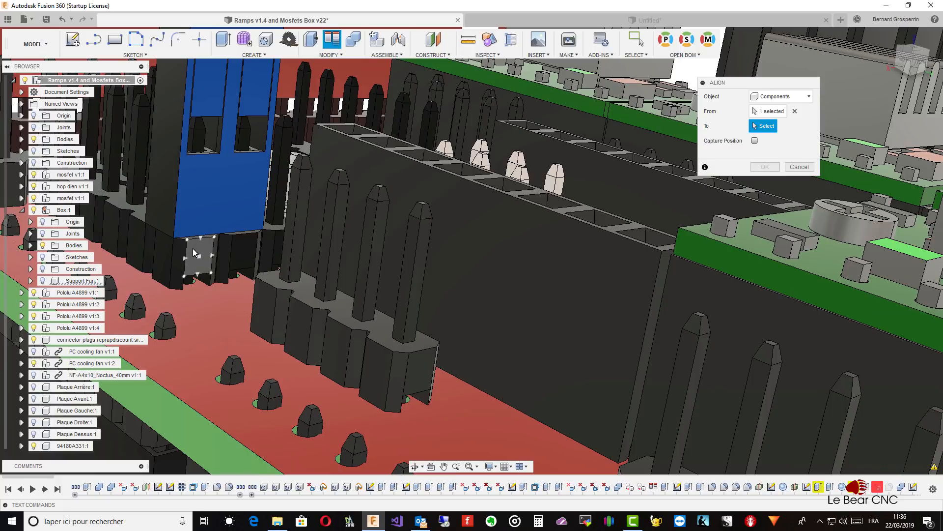
click(192, 249)
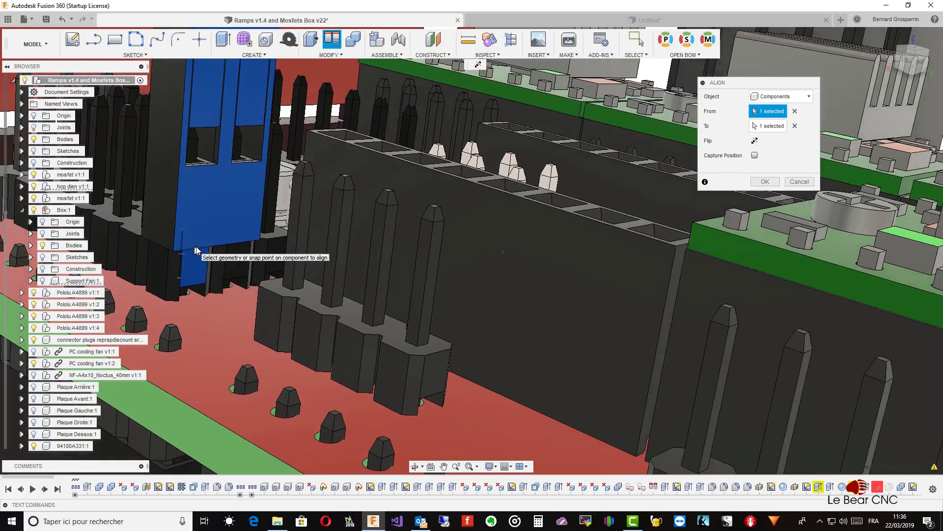
- Align the Dupont connector's narrow side face with the adjacent side face of the header's end pin base
shift+middle_drag(203, 254, 230, 329)
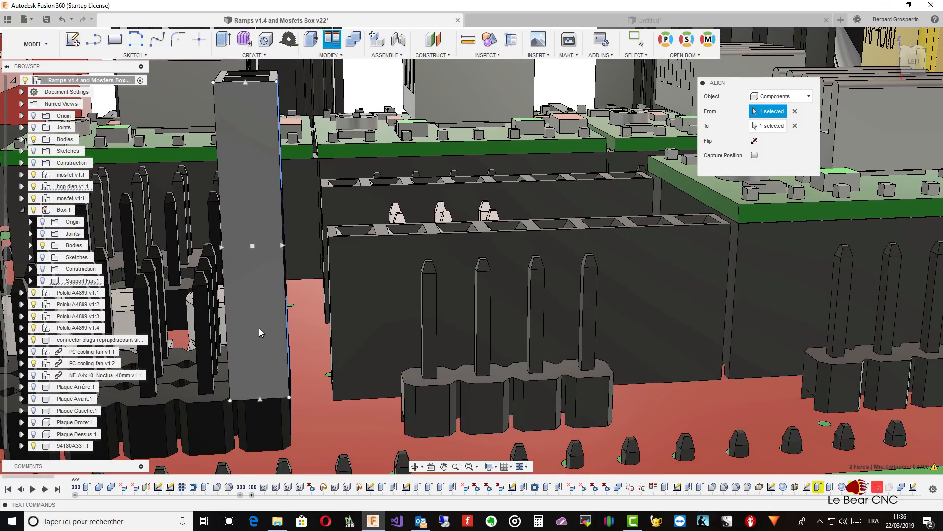
click(259, 330)
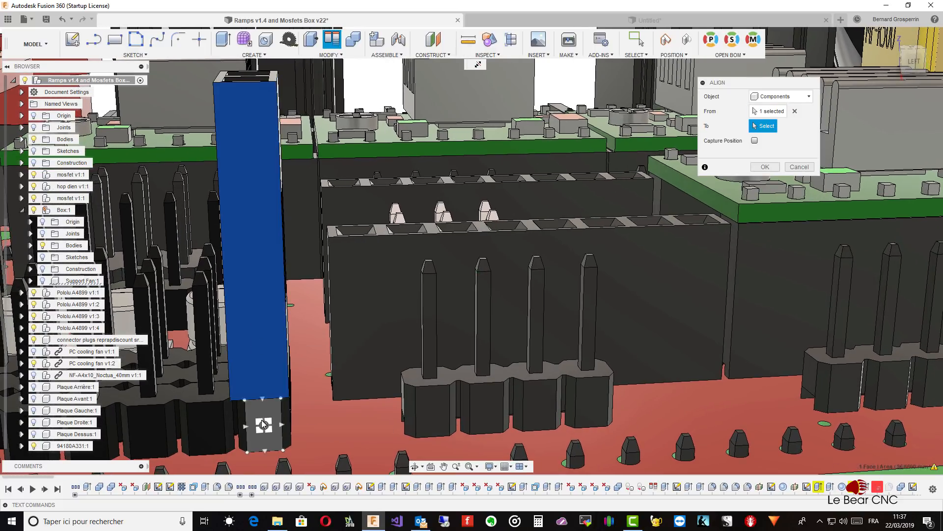
click(262, 422)
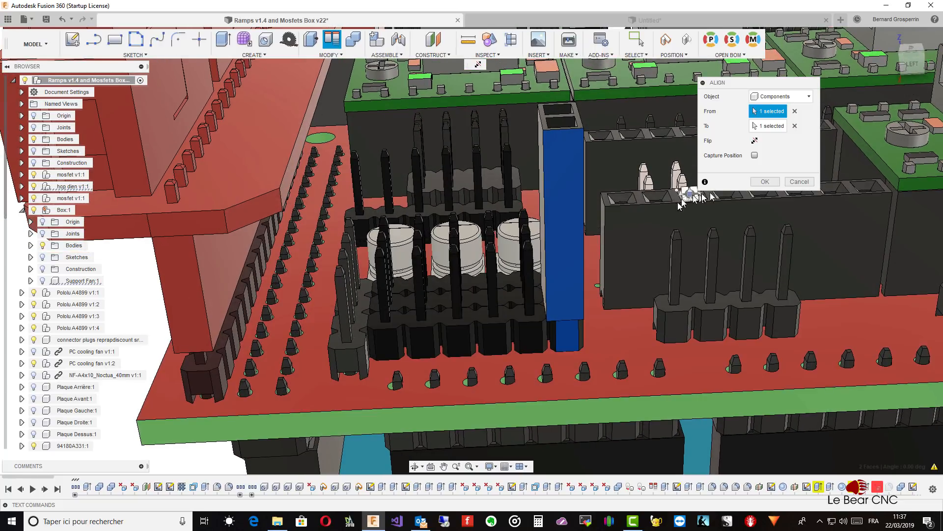
click(763, 181)
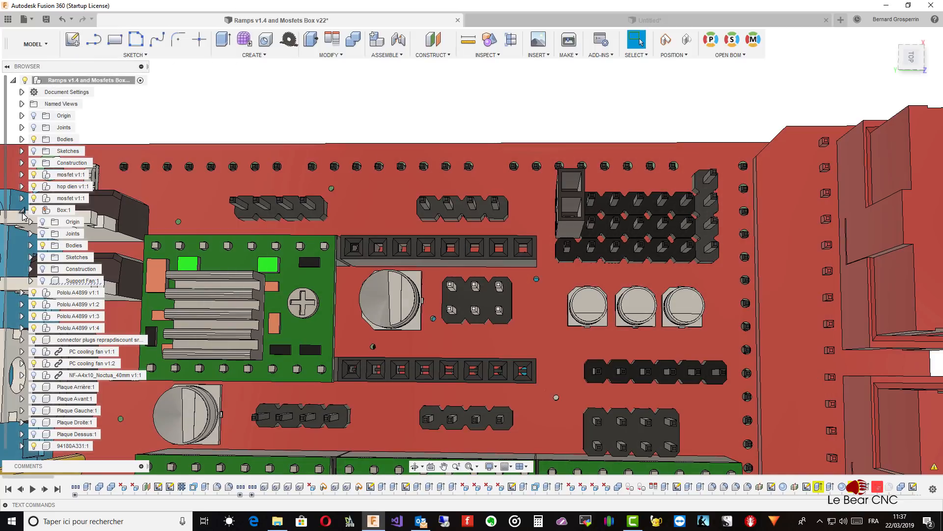
- Create a new component under the top-level assembly and name it Cablage
click(22, 212)
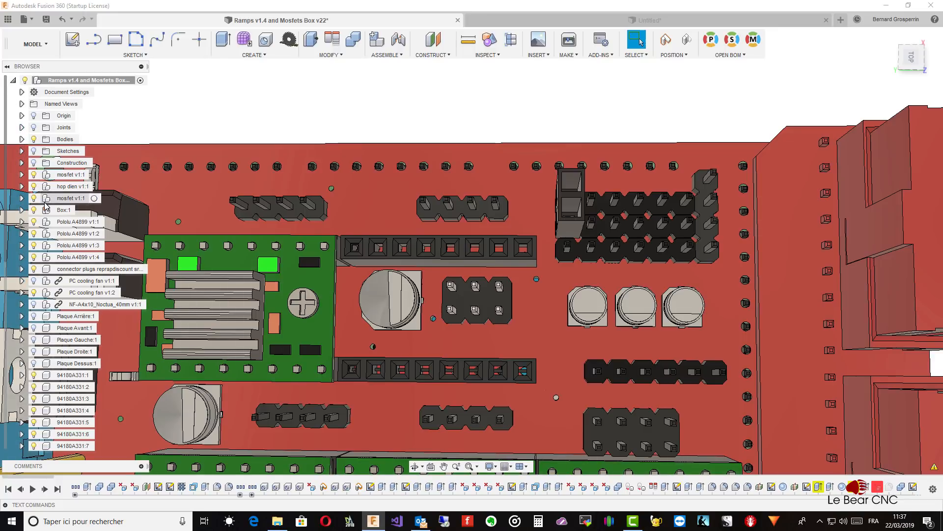
scroll(45, 204, down, 5)
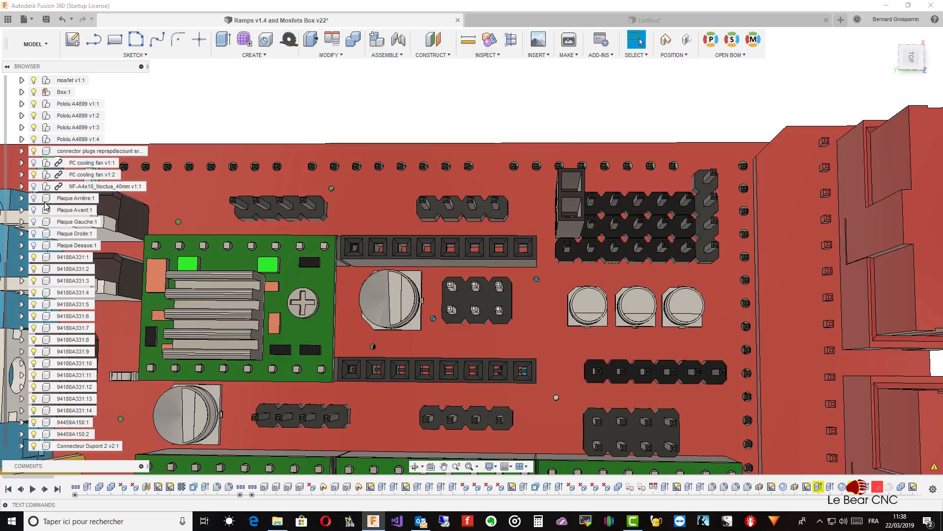
scroll(45, 197, up, 5)
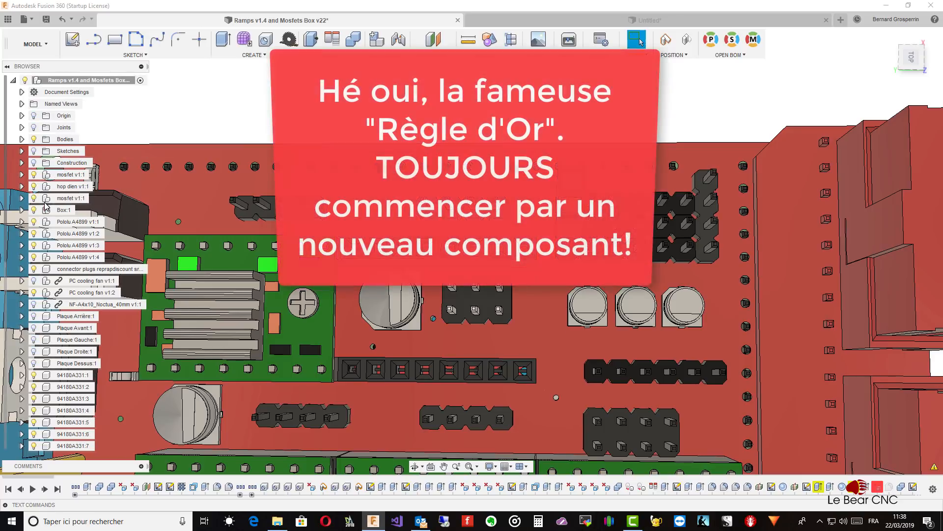
right_click(60, 85)
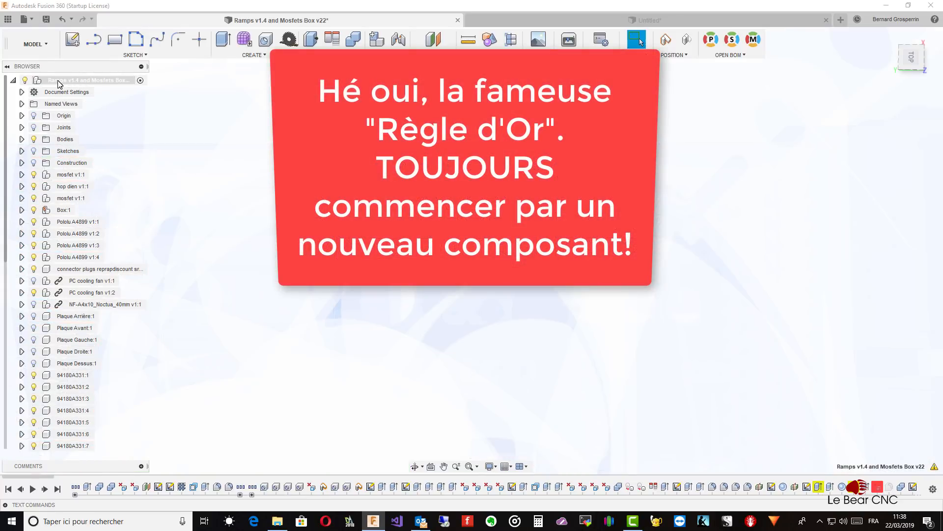
right_click(58, 84)
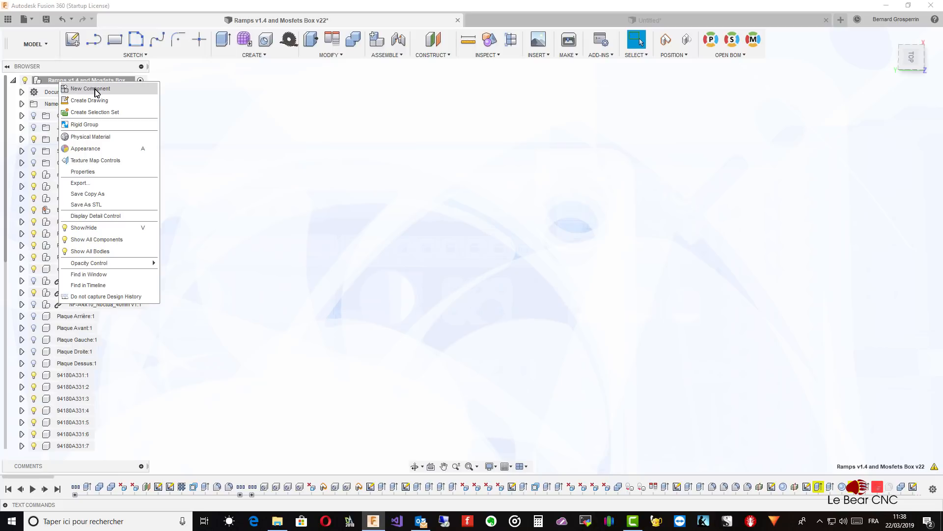
click(96, 89)
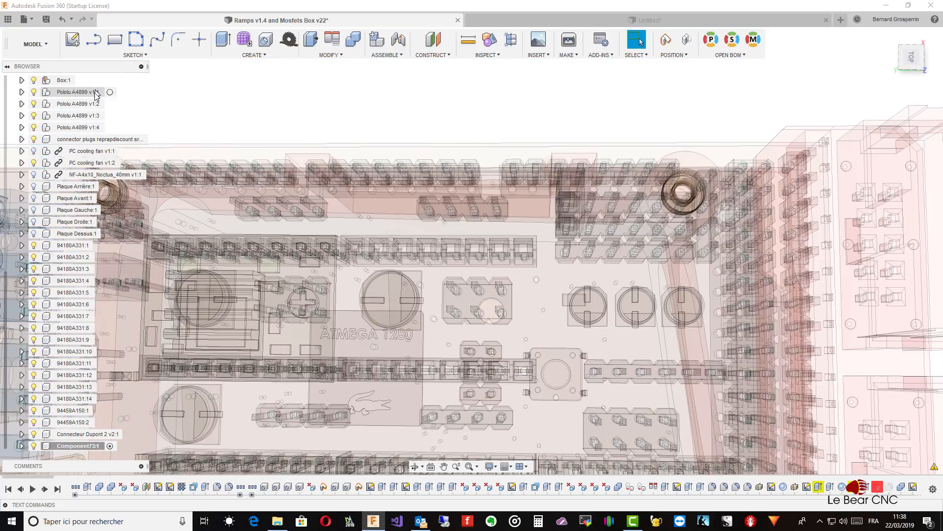
click(65, 446)
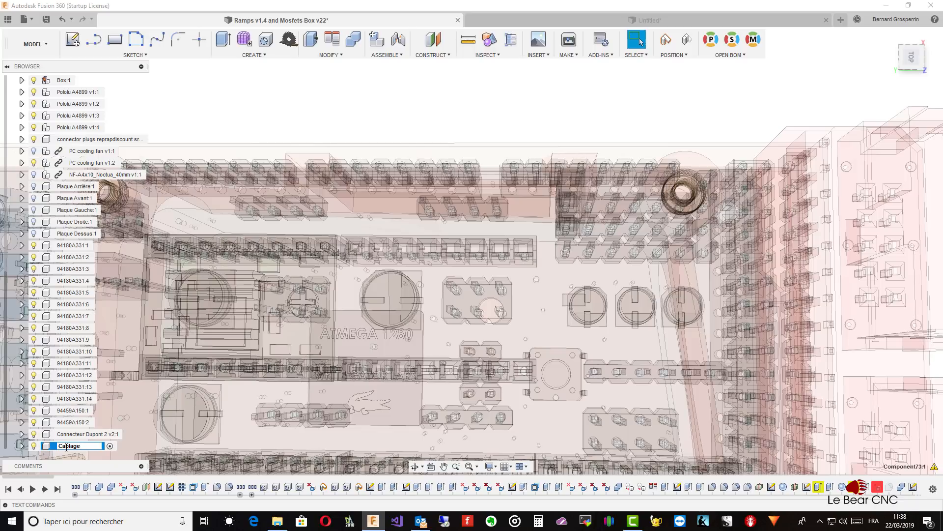
text(Cablage)
key(Return)
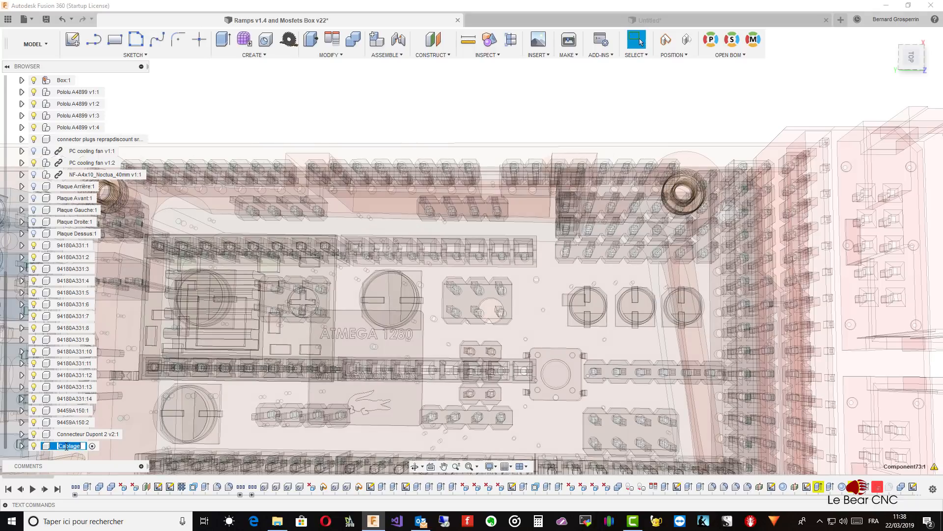
- Create a subcomponent named Connexion switch X inside Cablage and move Connecteur Dupont 2 into it, capturing the connector's current position
click(72, 447)
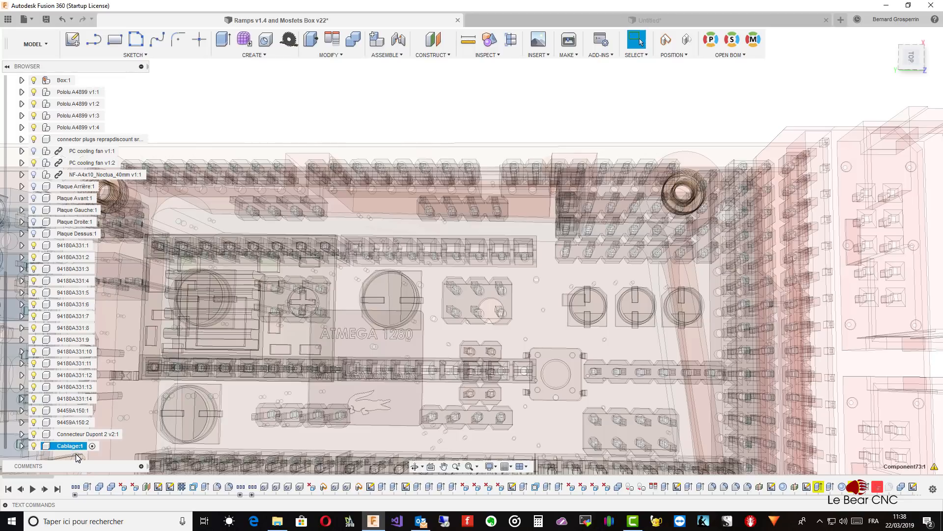
right_click(70, 447)
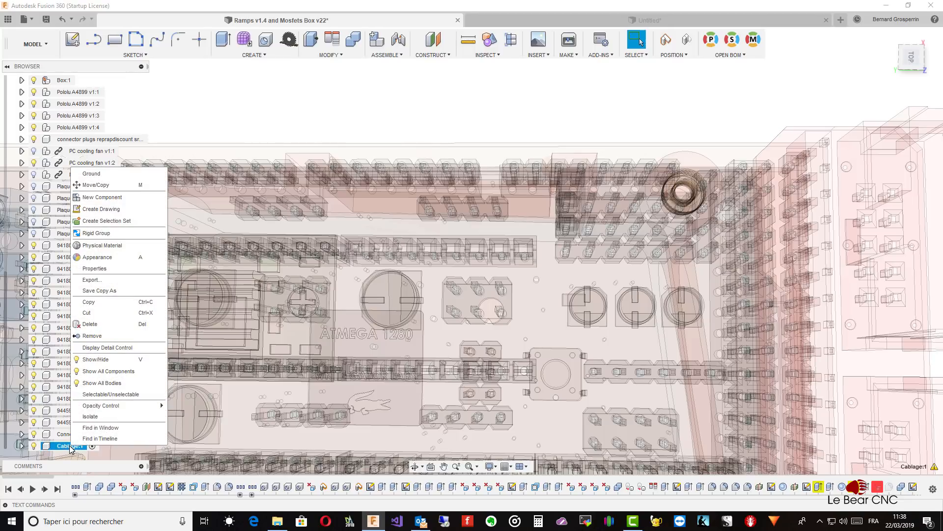
click(108, 199)
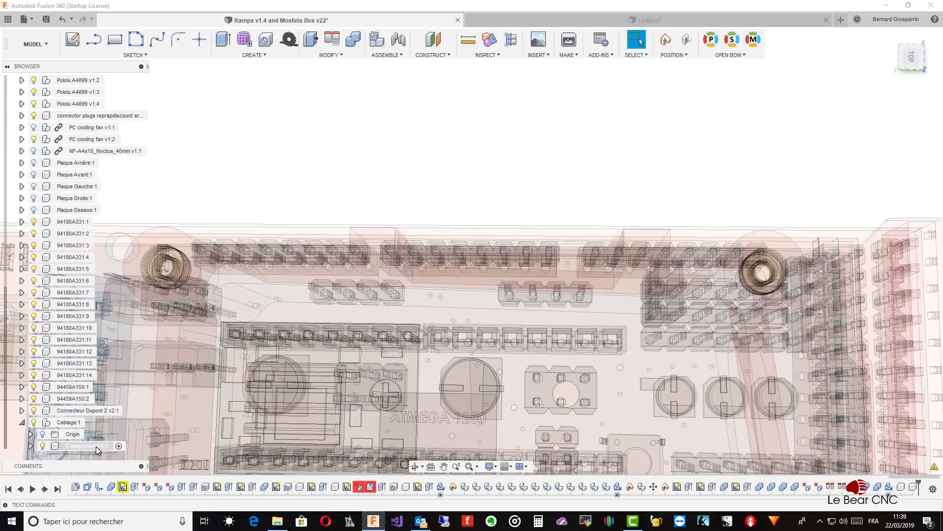
click(96, 446)
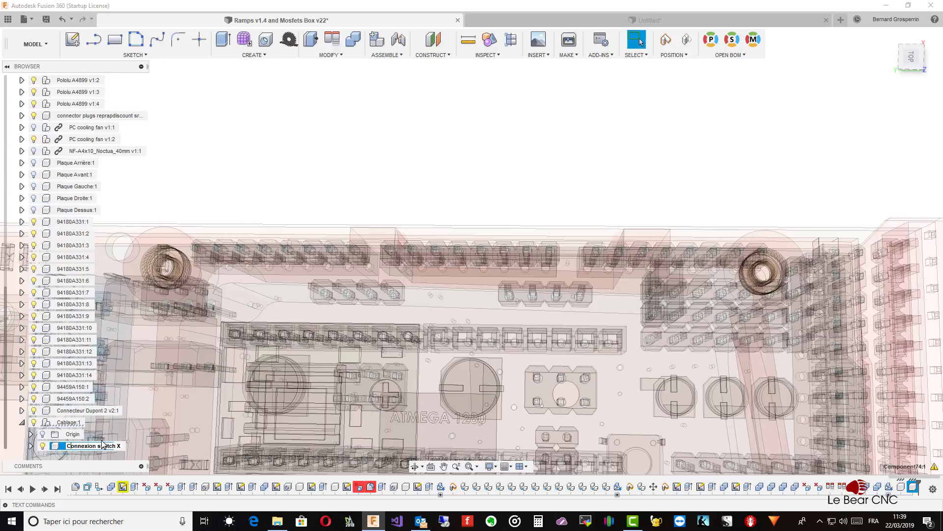
key(Return)
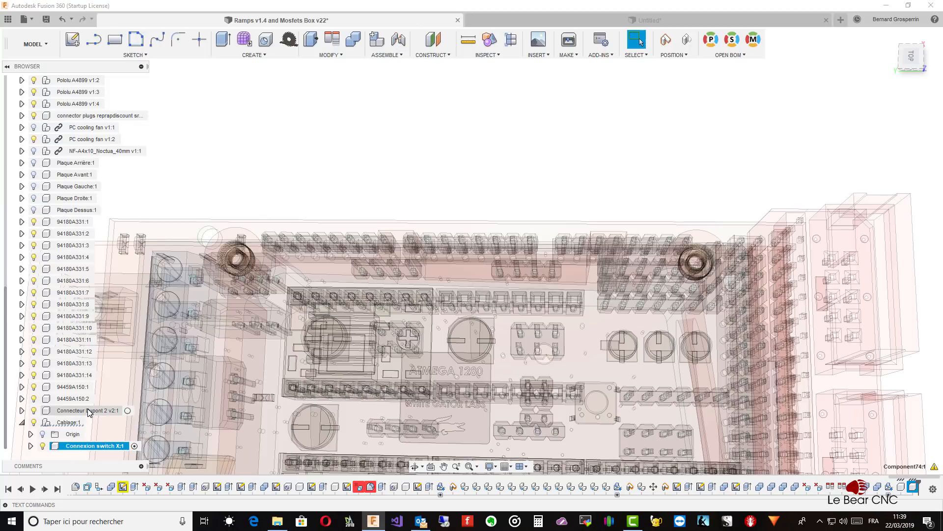
drag(89, 412, 89, 451)
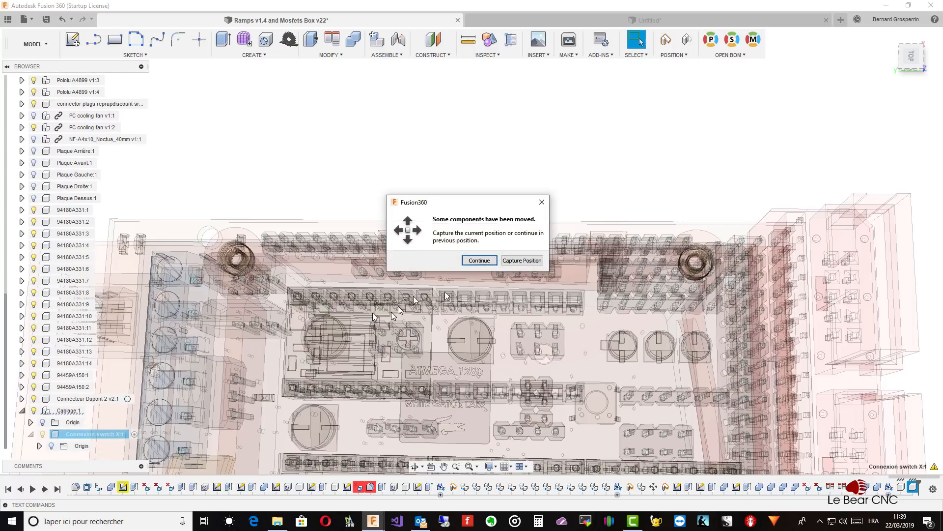
click(532, 260)
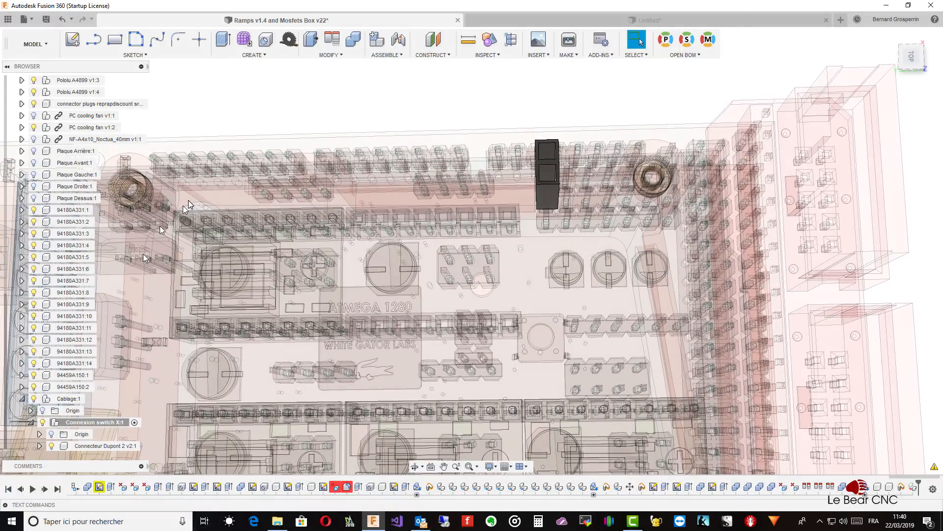
- Start a sketch on the Dupont connector's top face and project the four edges of its end socket opening
click(72, 40)
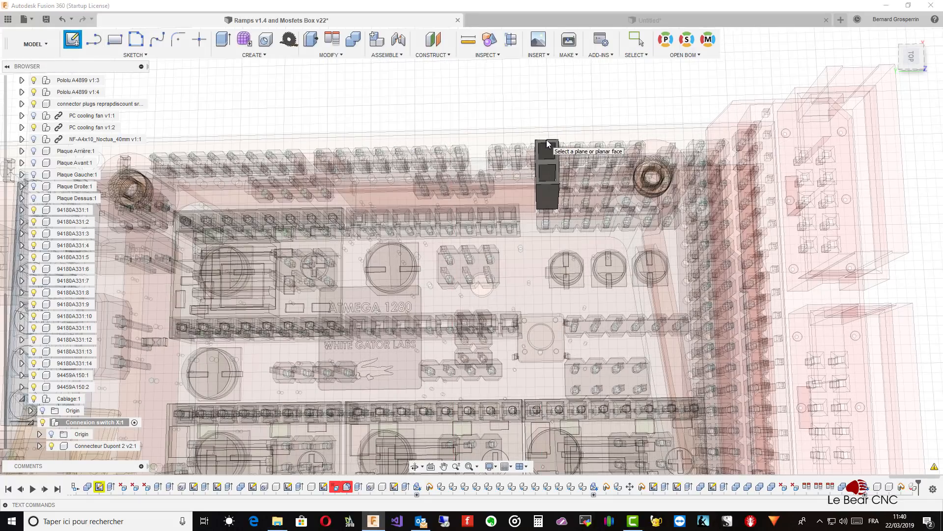
click(549, 144)
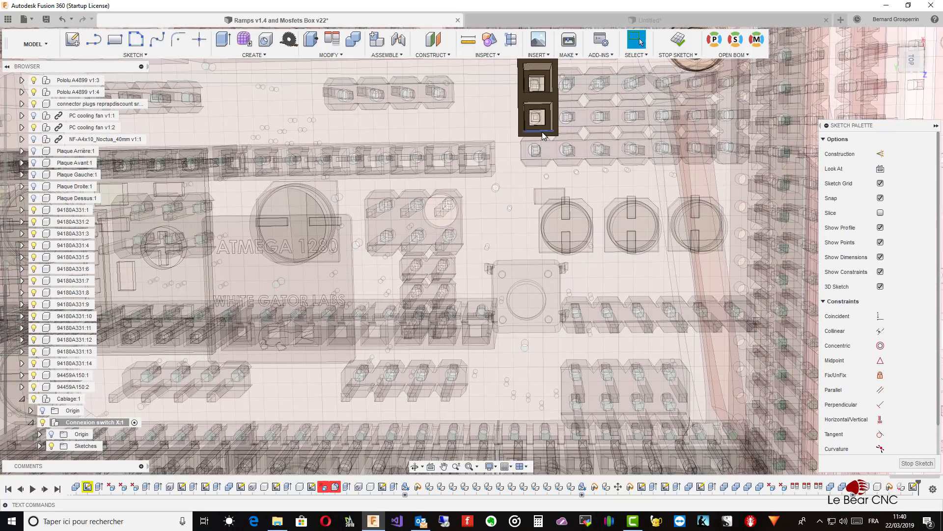
key(p)
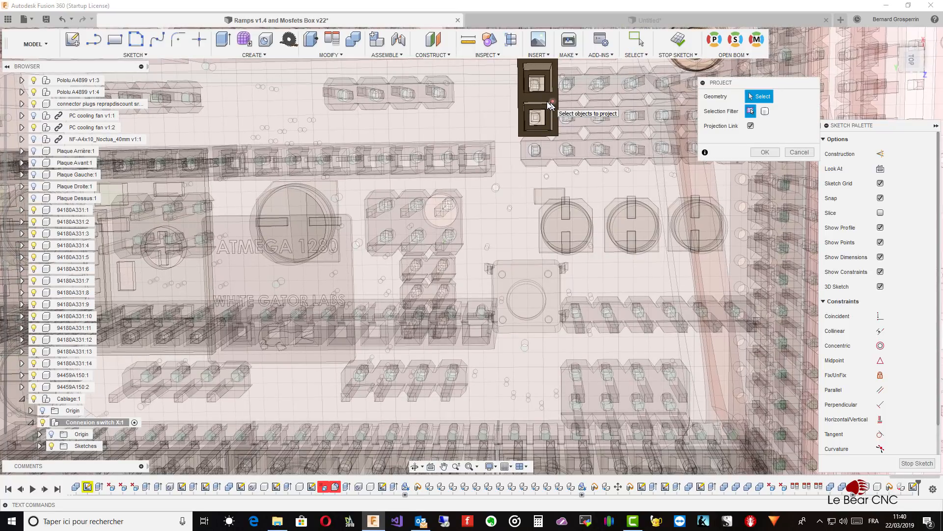
click(552, 114)
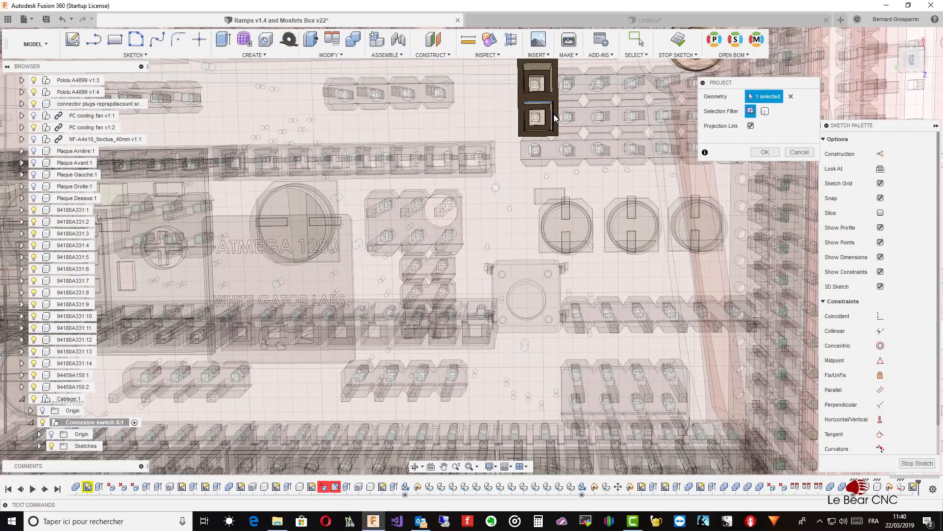
click(552, 116)
click(542, 131)
click(638, 150)
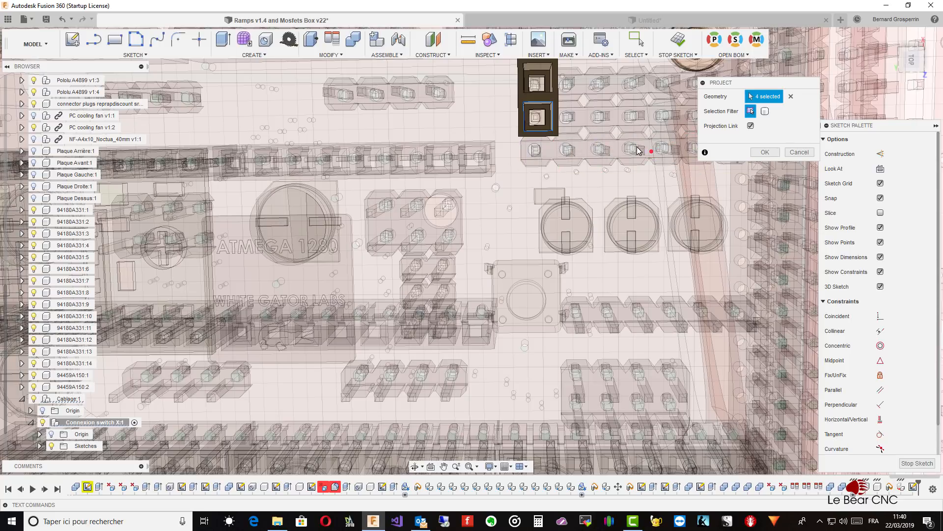
click(768, 155)
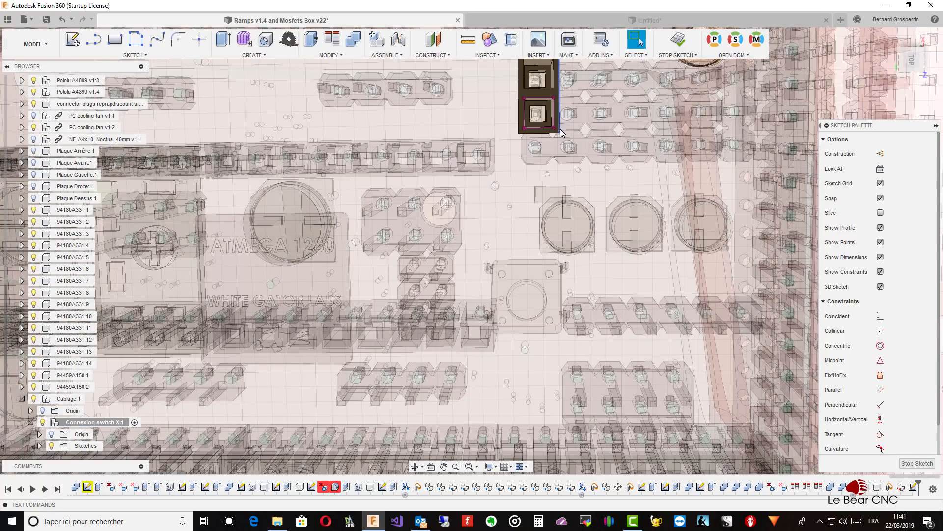
- Draw both corner-to-corner diagonals across the projected square opening and convert them to construction lines
key(l)
click(524, 99)
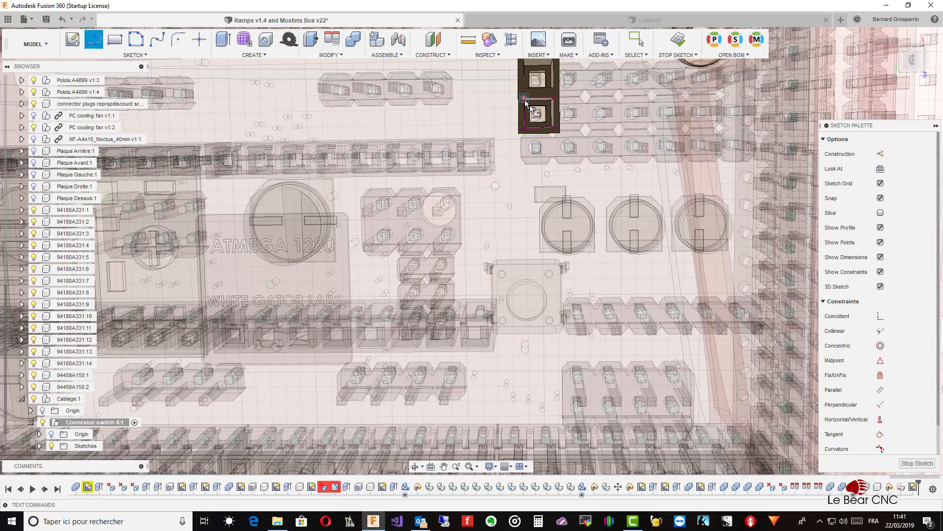
double_click(555, 129)
click(555, 101)
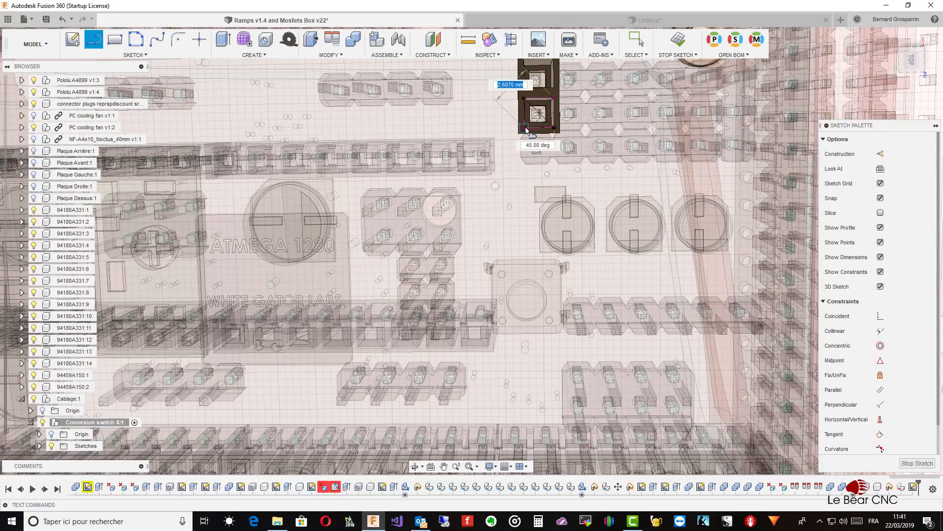
double_click(525, 128)
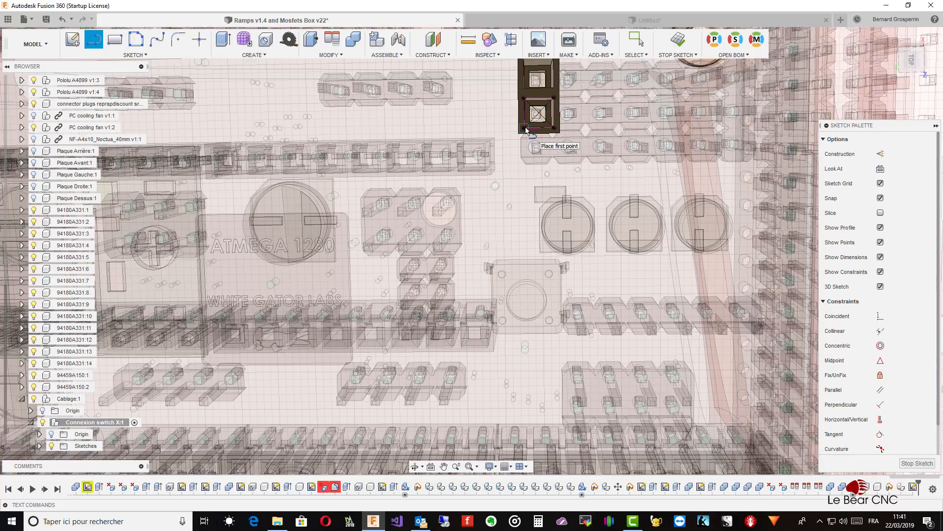
key(Escape)
click(535, 121)
key(x)
click(536, 109)
key(x)
- Convert the four projected edges of the Dupont connector's end socket opening to construction lines
scroll(553, 139, up, 5)
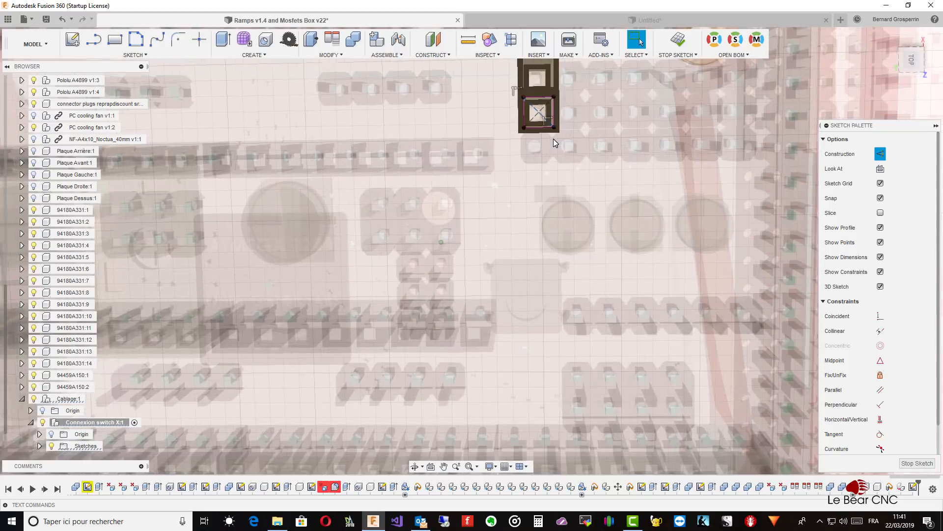
scroll(553, 138, up, 2)
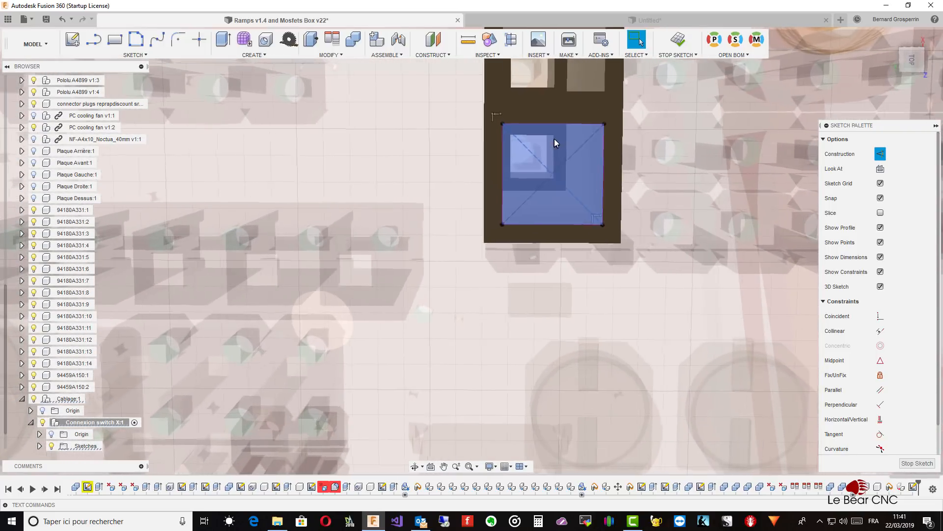
click(549, 124)
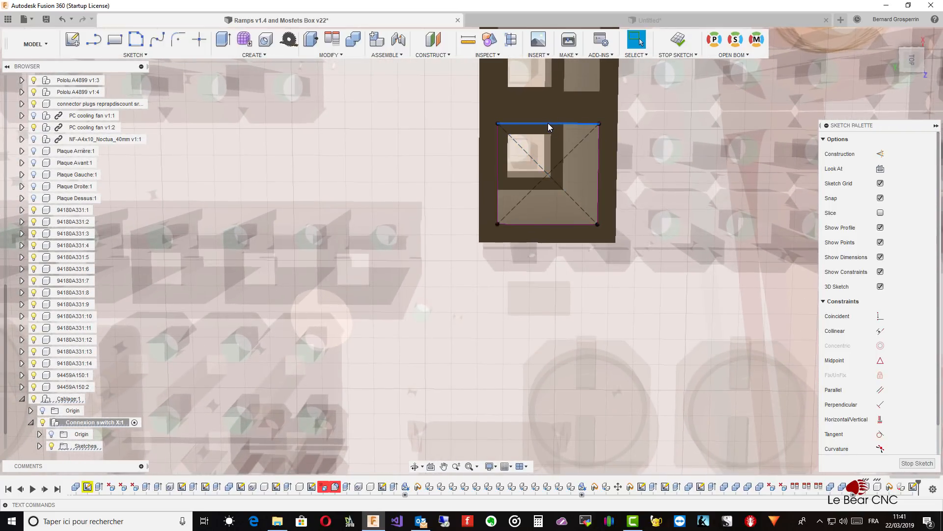
key(x)
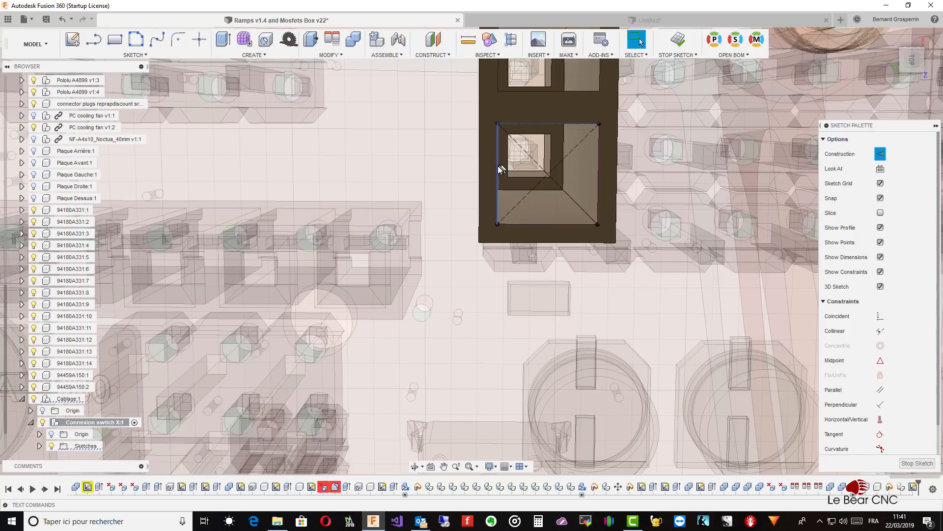
click(494, 167)
click(497, 168)
key(x)
click(534, 224)
key(x)
click(597, 176)
key(x)
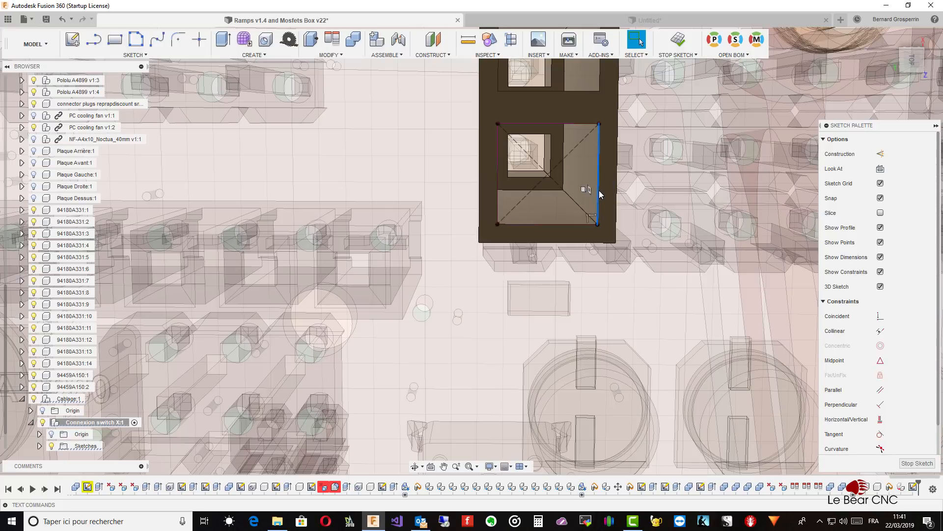
click(599, 195)
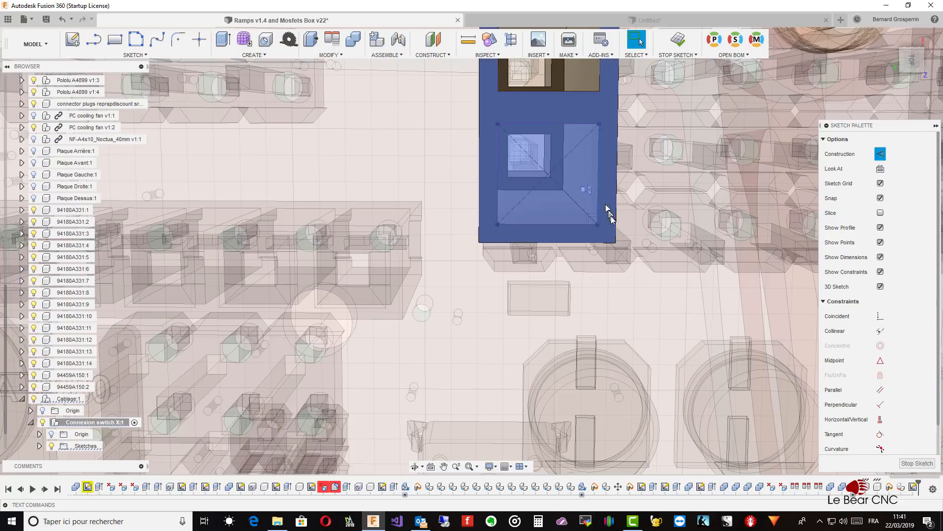
click(552, 224)
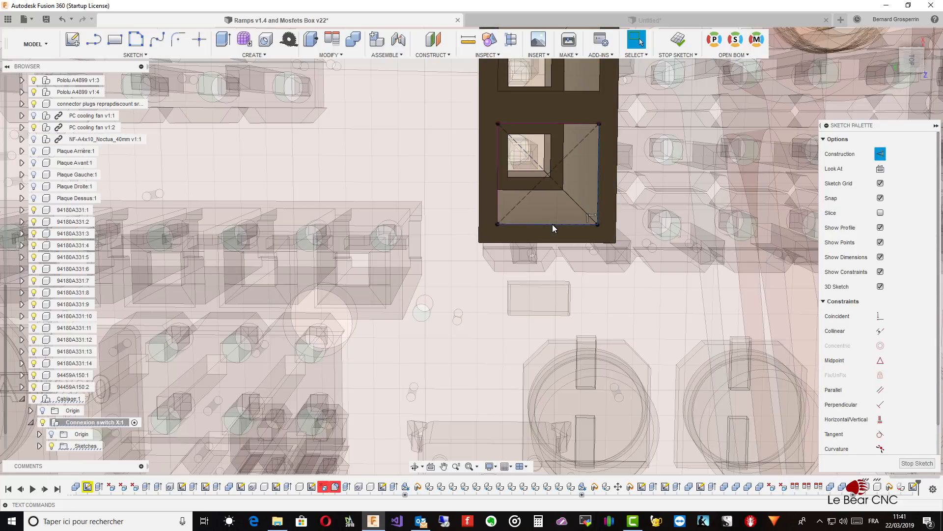
- Draw a six-point fit point spline from the crossing of the diagonals down across the RAMPS board, back up, and out past the board's side
scroll(552, 224, down, 10)
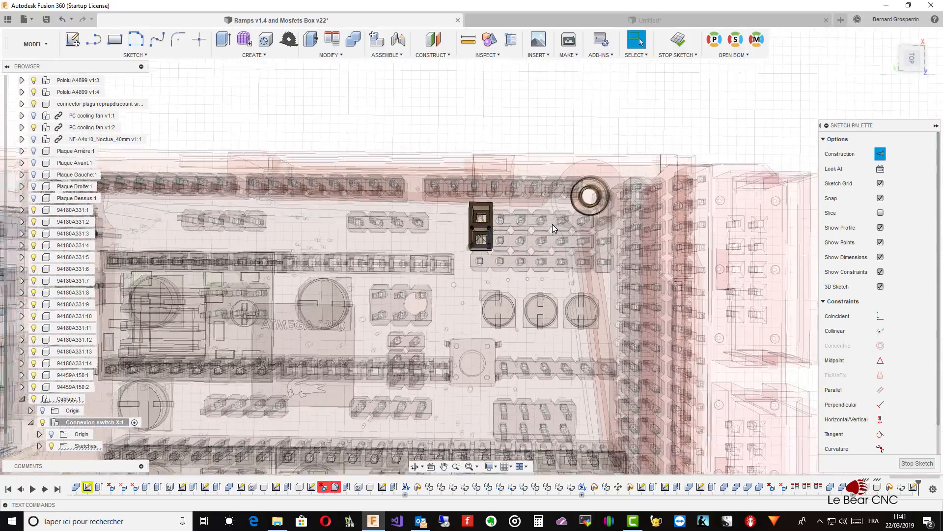
scroll(552, 224, down, 5)
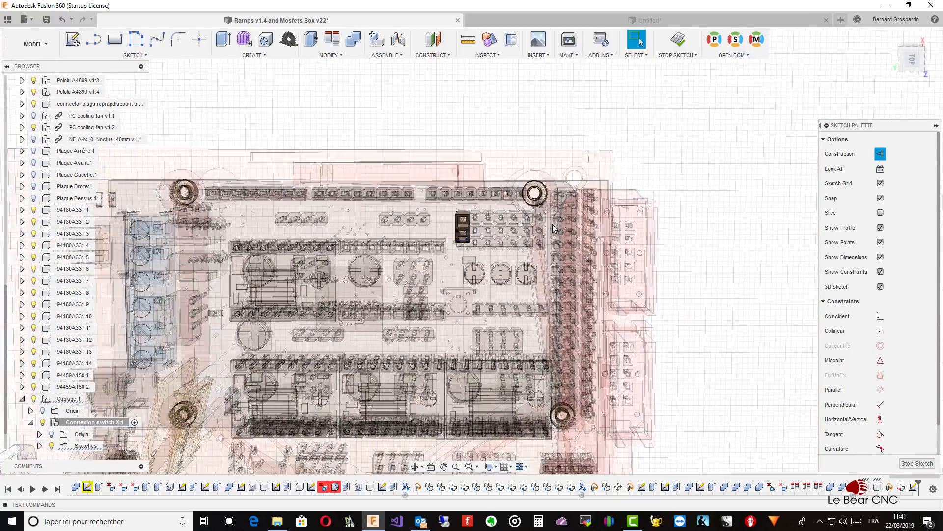
scroll(552, 224, down, 4)
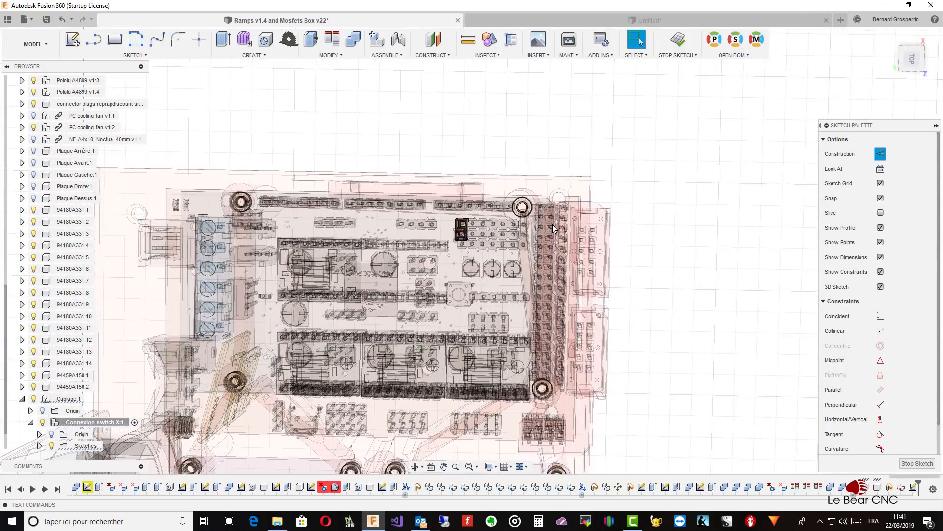
scroll(552, 224, up, 3)
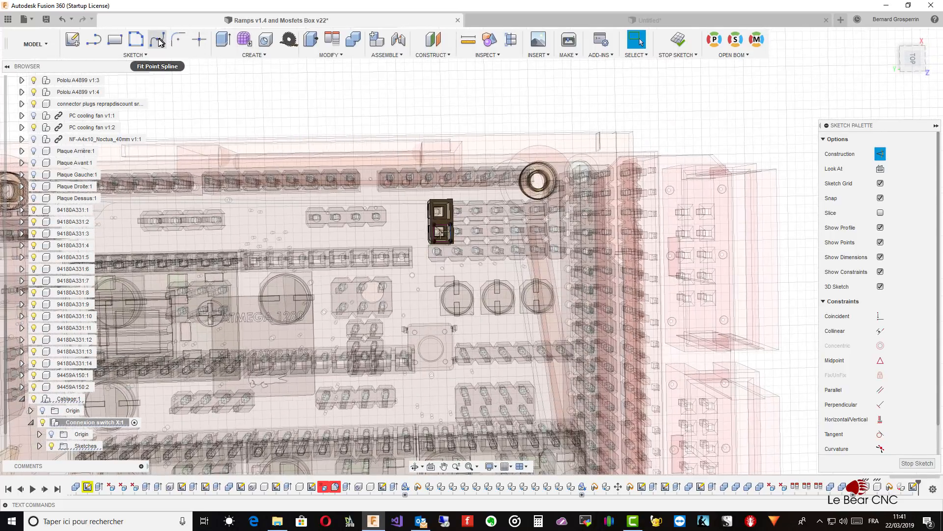
click(158, 42)
scroll(457, 236, up, 3)
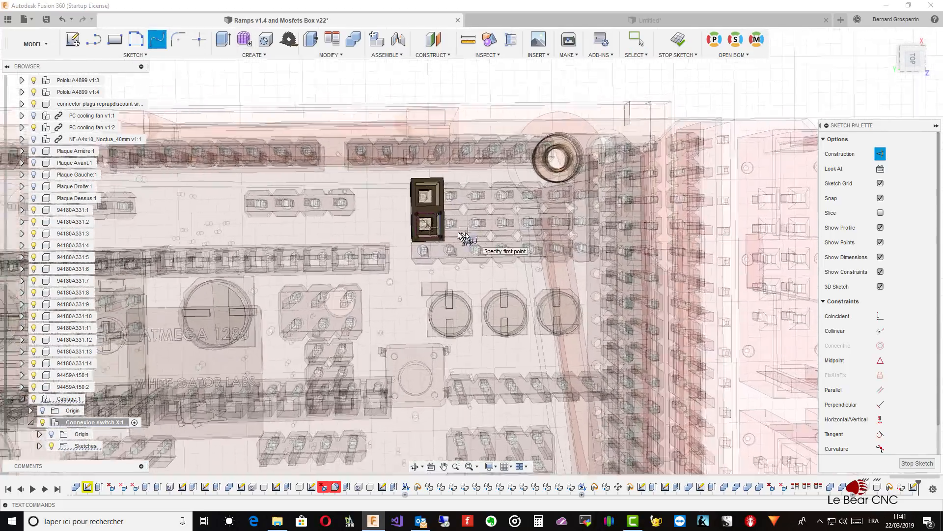
scroll(416, 220, up, 5)
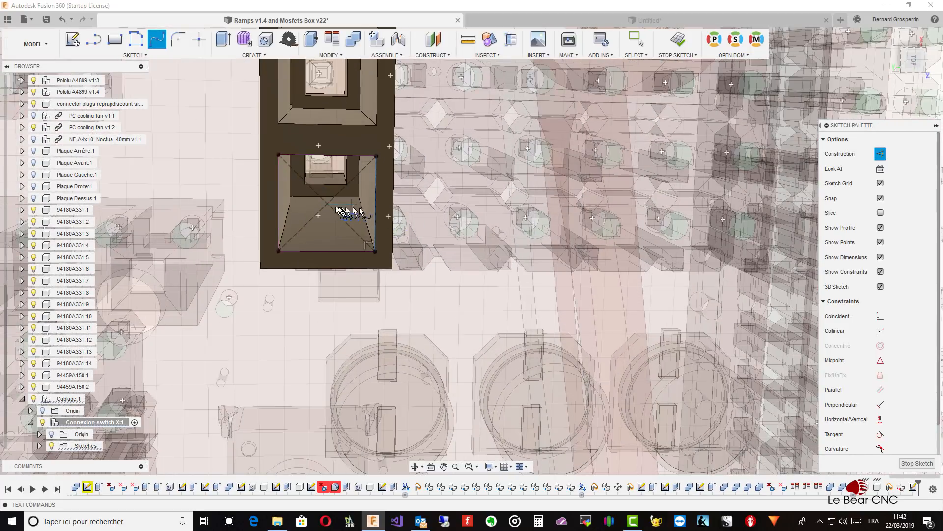
click(328, 205)
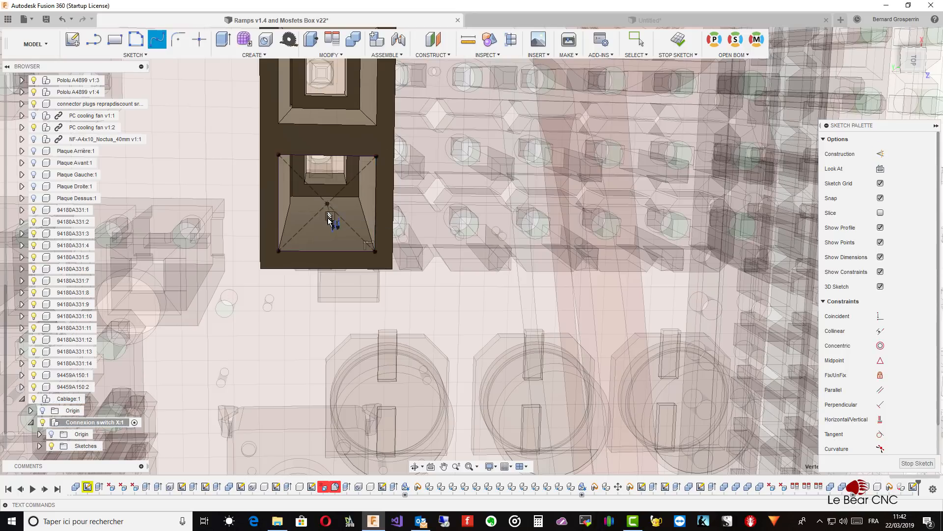
scroll(329, 219, down, 3)
scroll(344, 243, down, 1)
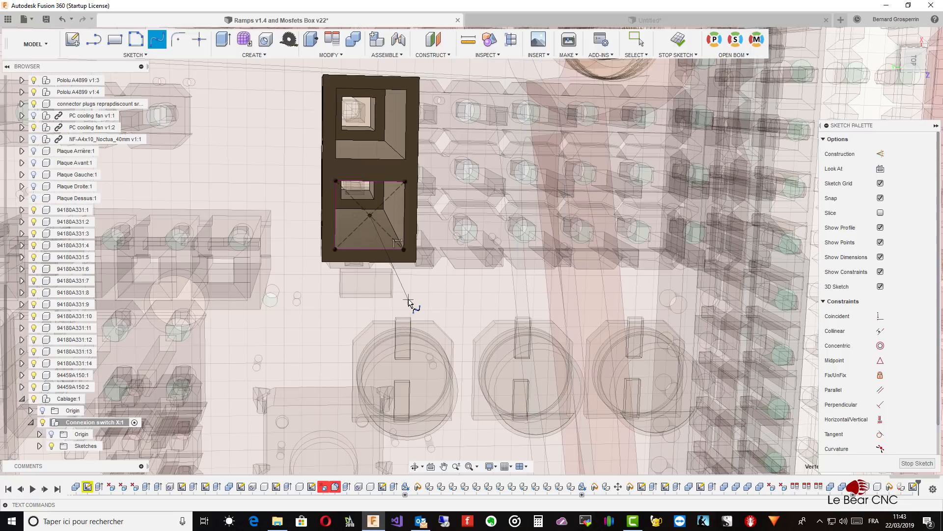
scroll(408, 301, down, 6)
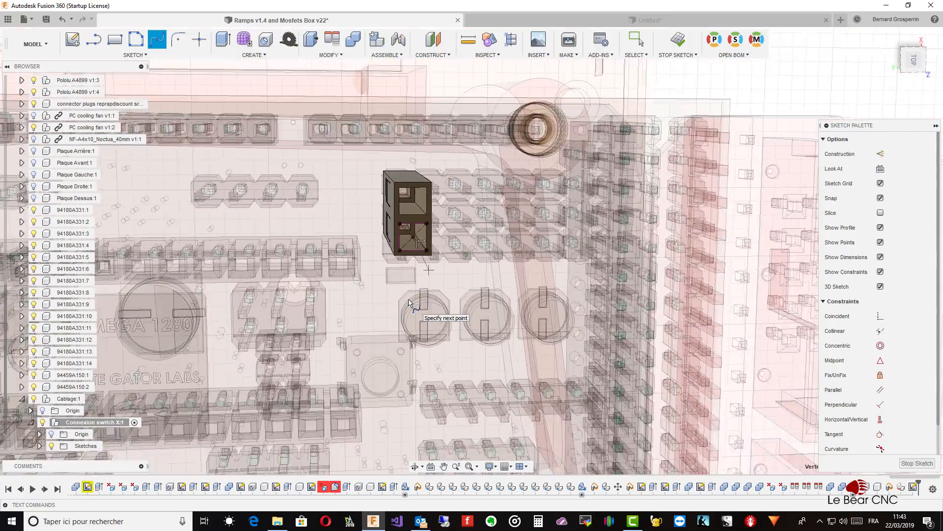
scroll(409, 301, down, 6)
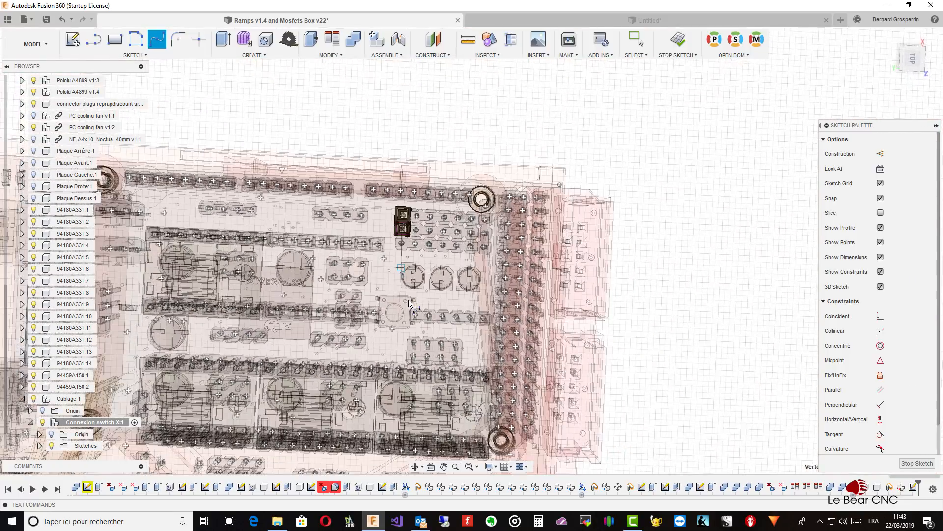
scroll(408, 301, down, 2)
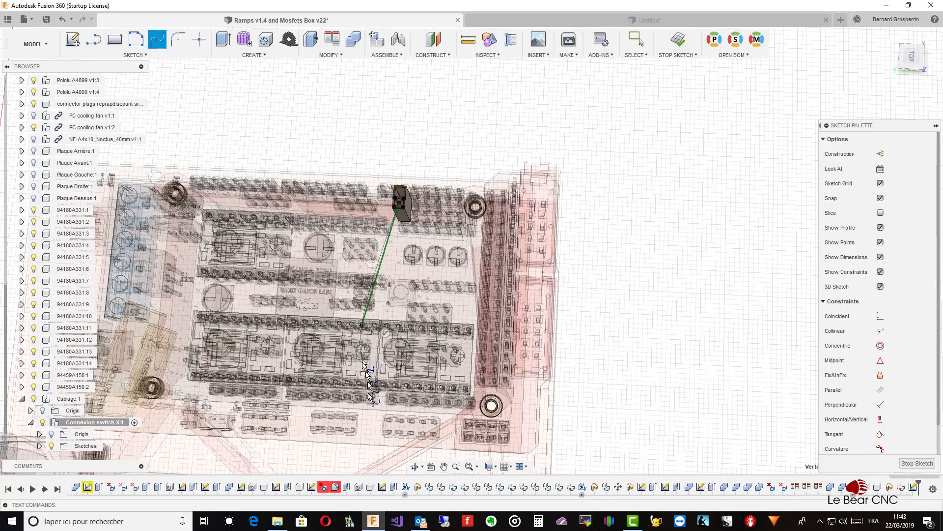
click(354, 456)
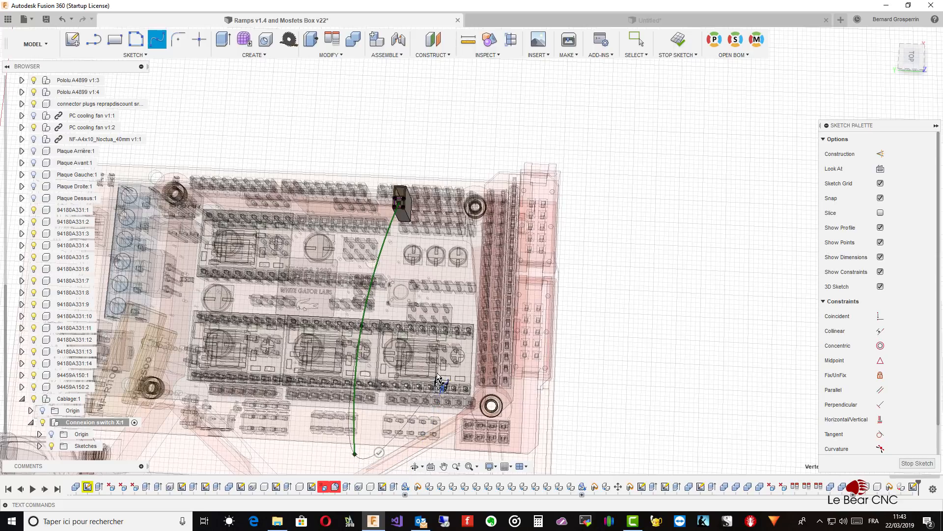
click(472, 312)
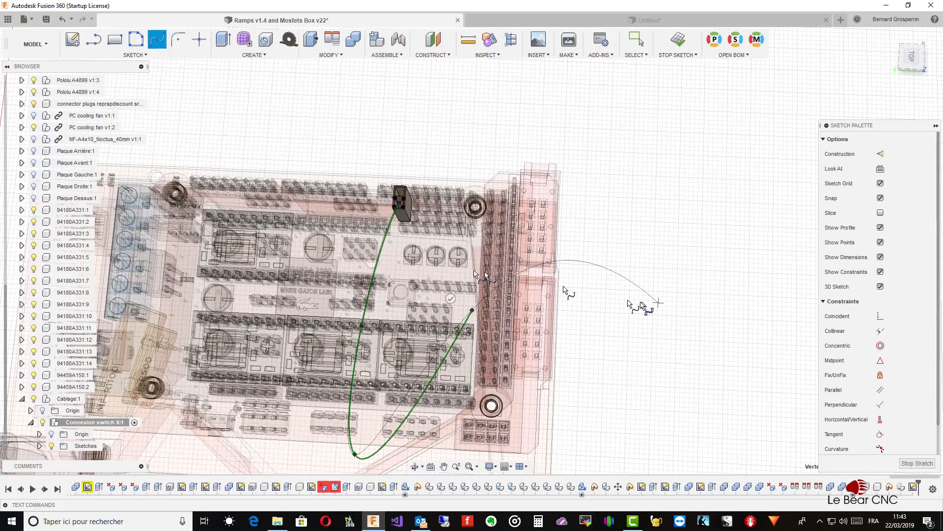
click(503, 303)
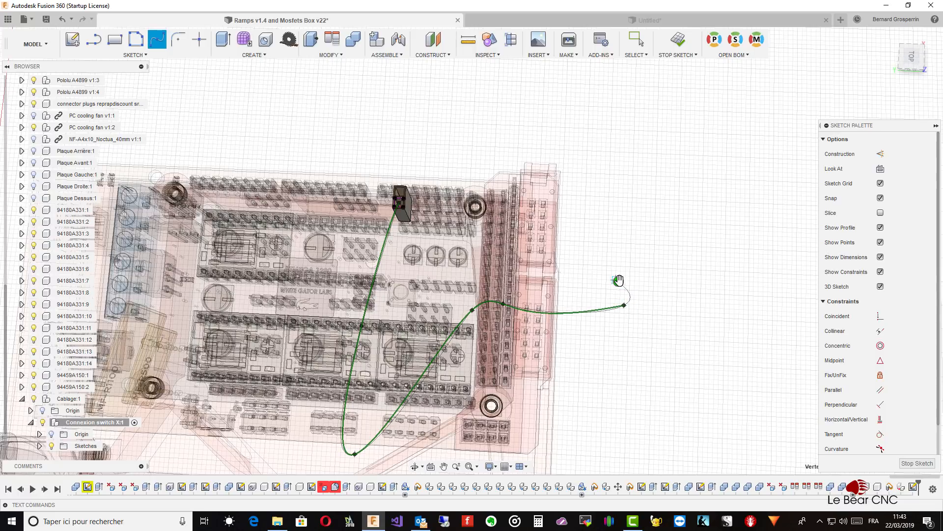
mouse_move(618, 281)
shift+middle_down()
mouse_move(568, 276)
mouse_move(610, 297)
shift+middle_up()
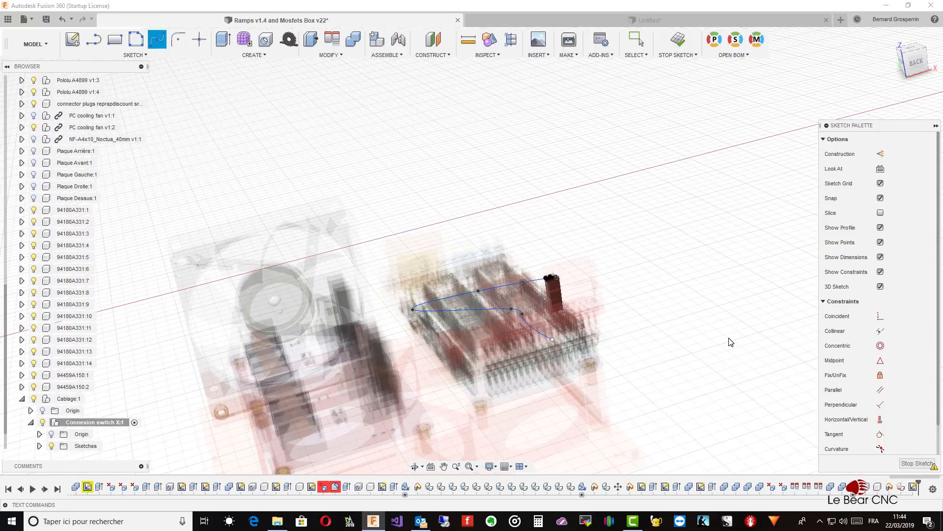
- Move the spline's third point, at its outer bend beside the board, down along Z by about 53.1 mm
shift+middle_drag(730, 342, 418, 314)
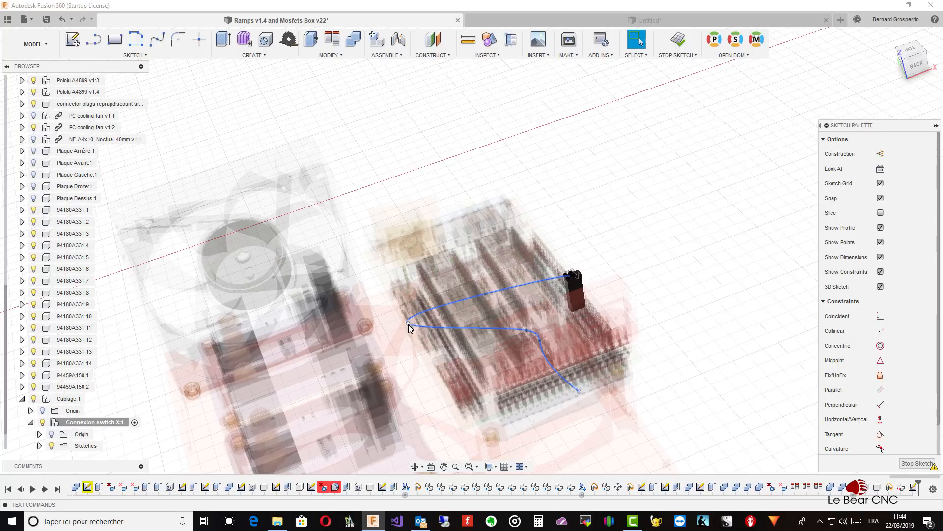
click(409, 325)
right_click(411, 327)
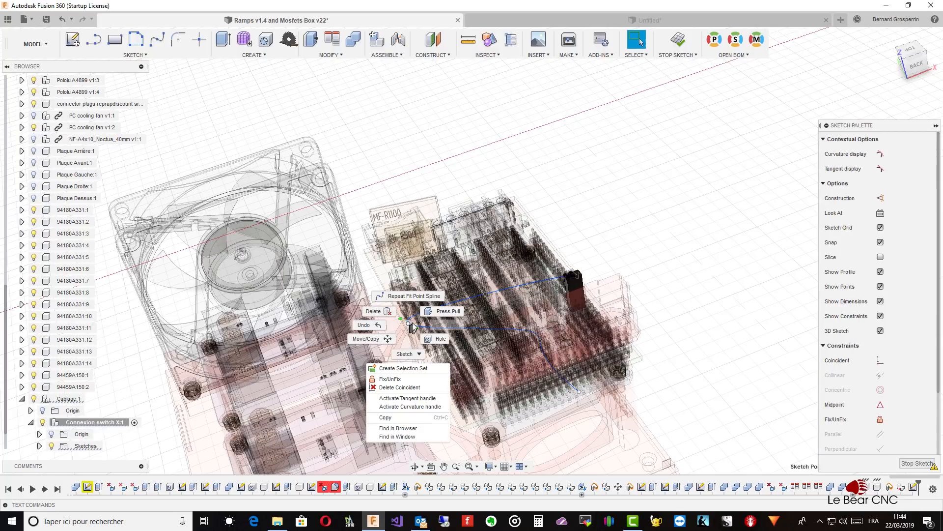
click(375, 340)
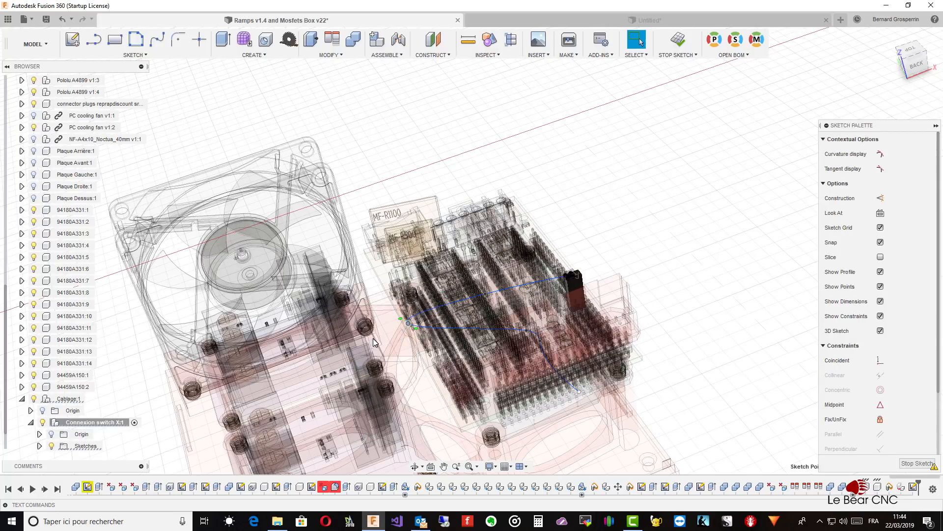
shift+middle_drag(375, 340, 419, 347)
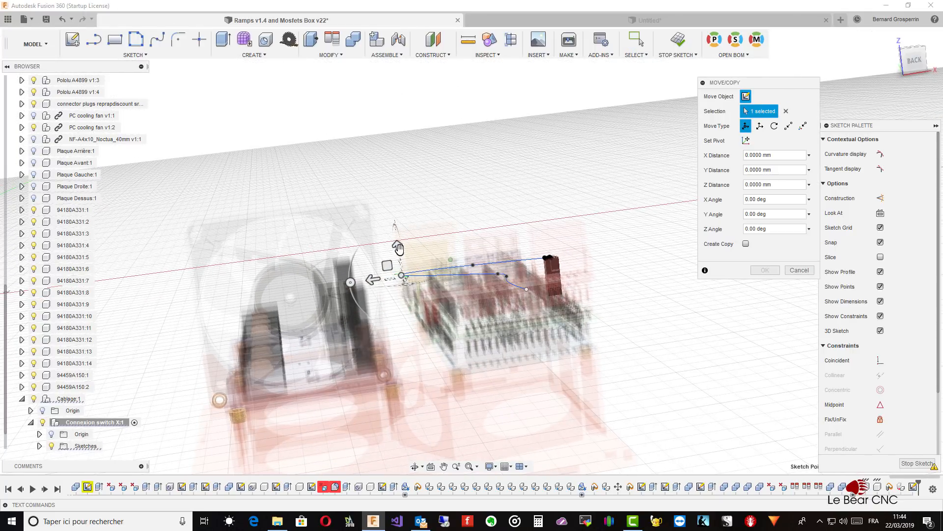
drag(399, 249, 405, 353)
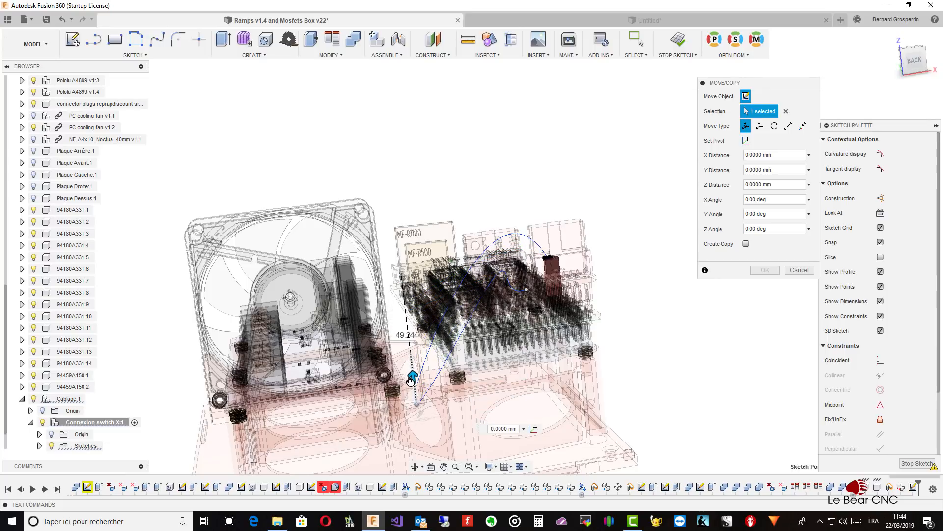
drag(414, 387, 414, 388)
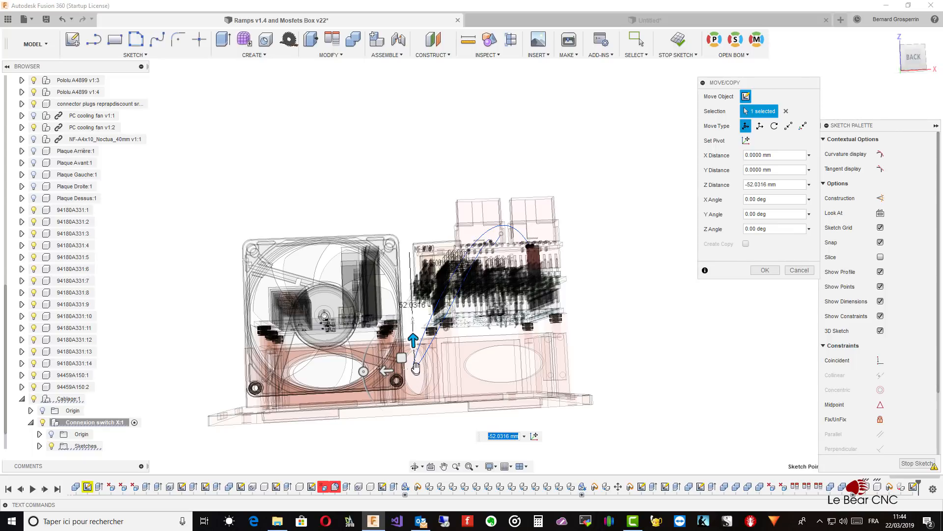
drag(413, 339, 413, 341)
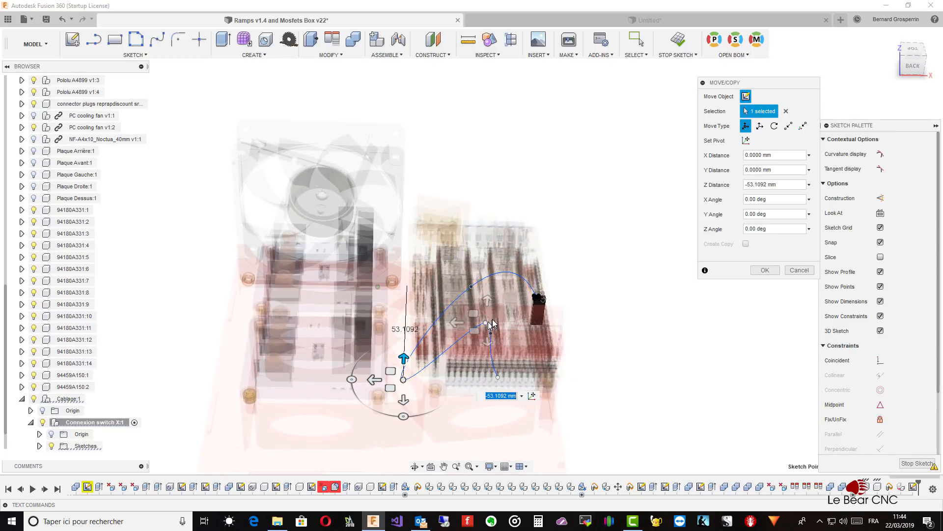
- Lower the spline's fourth and fifth points along Z by about 49.9 mm and 51.2 mm
click(491, 324)
drag(487, 307, 487, 393)
shift+middle_drag(499, 382, 513, 281)
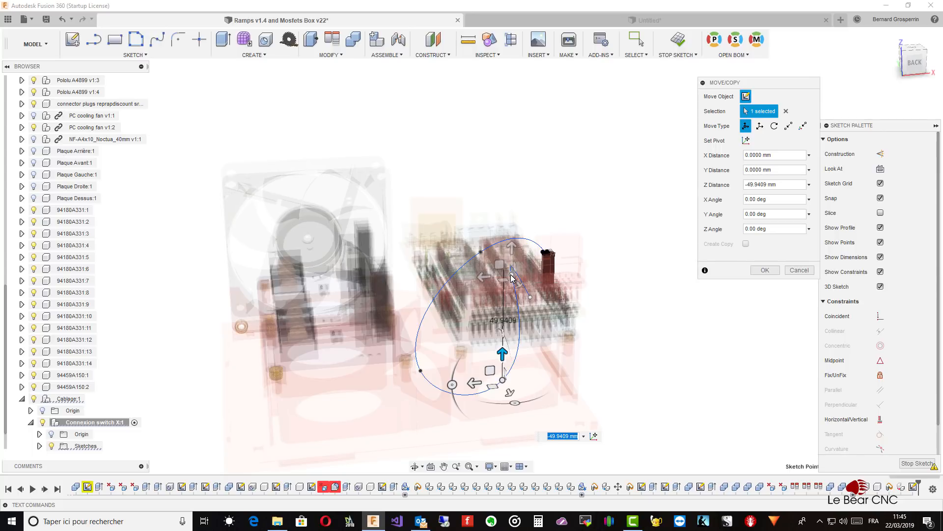
click(511, 275)
drag(511, 248, 522, 367)
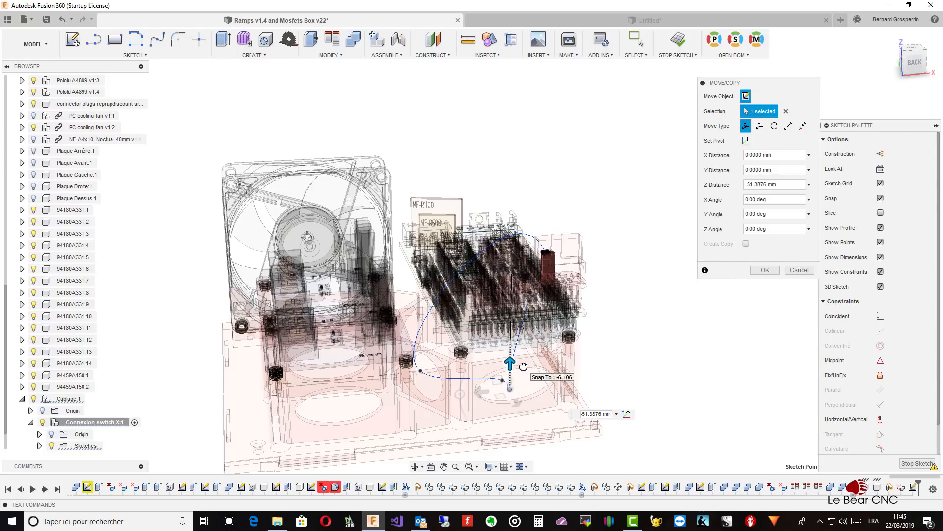
drag(523, 364, 524, 365)
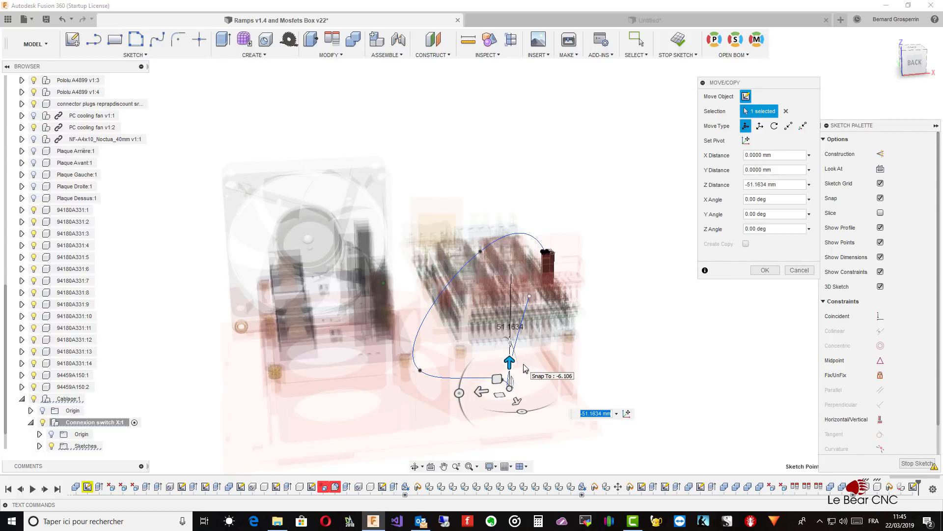
- Lower the spline's end point about 53.6 mm along Z, and shift the fifth point about 1.9 mm along Z and 5.6 mm along Y
click(530, 297)
drag(531, 268, 523, 396)
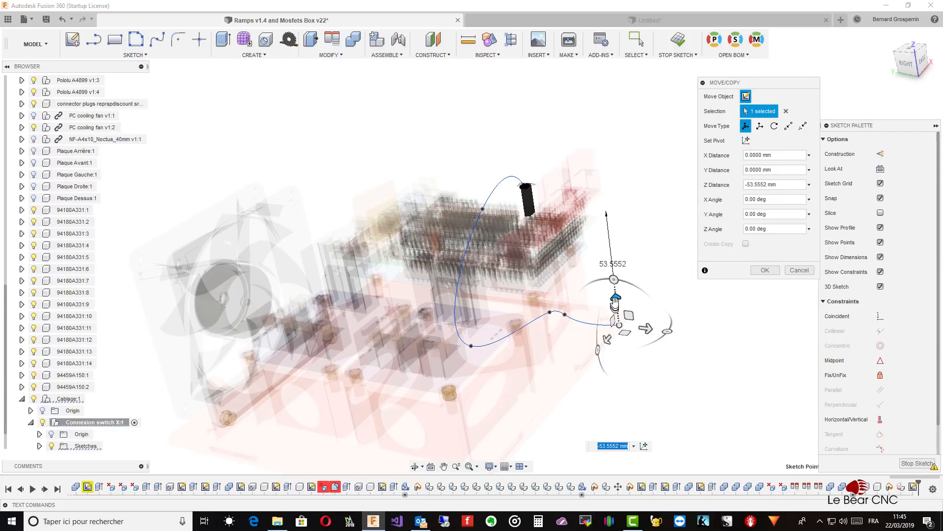
click(566, 311)
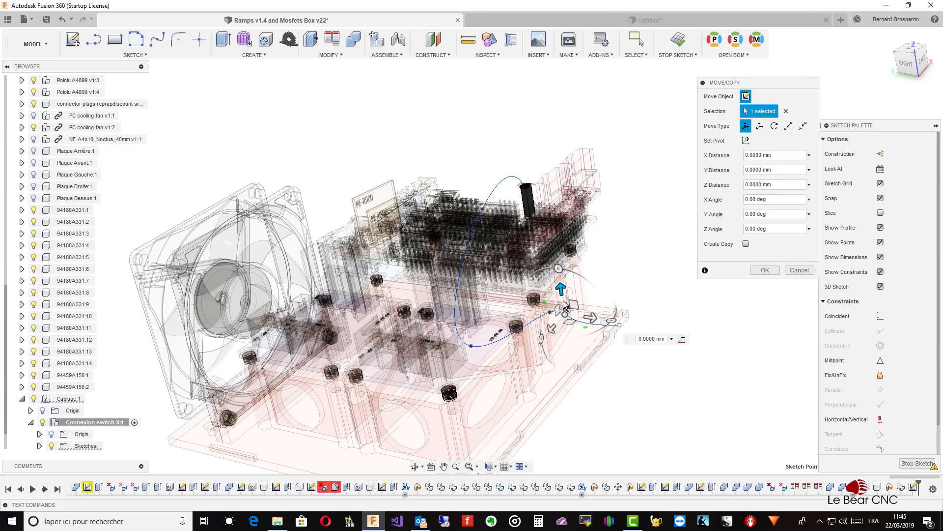
drag(560, 289, 562, 284)
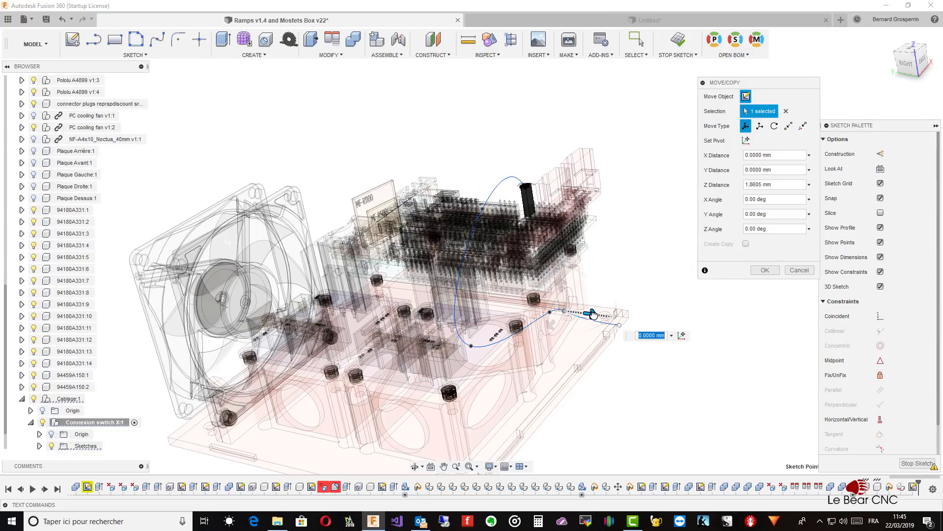
drag(596, 315, 603, 318)
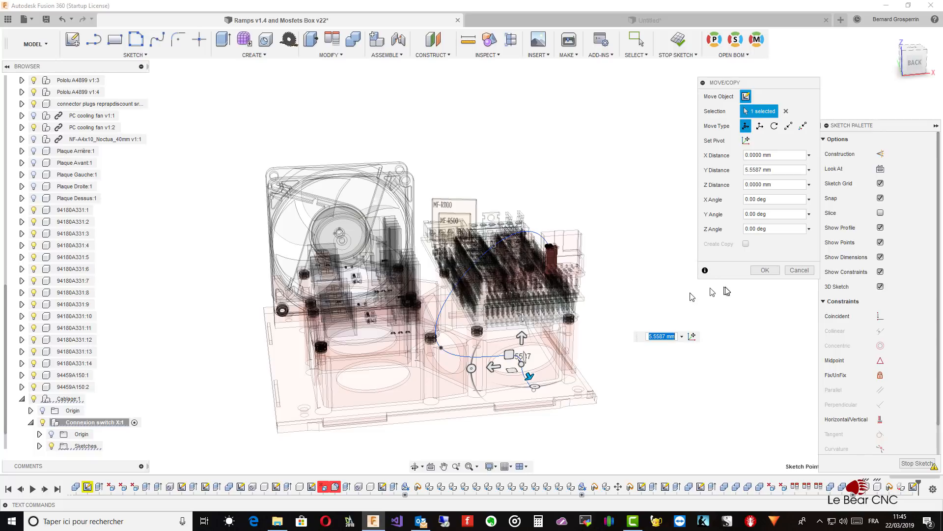
click(757, 270)
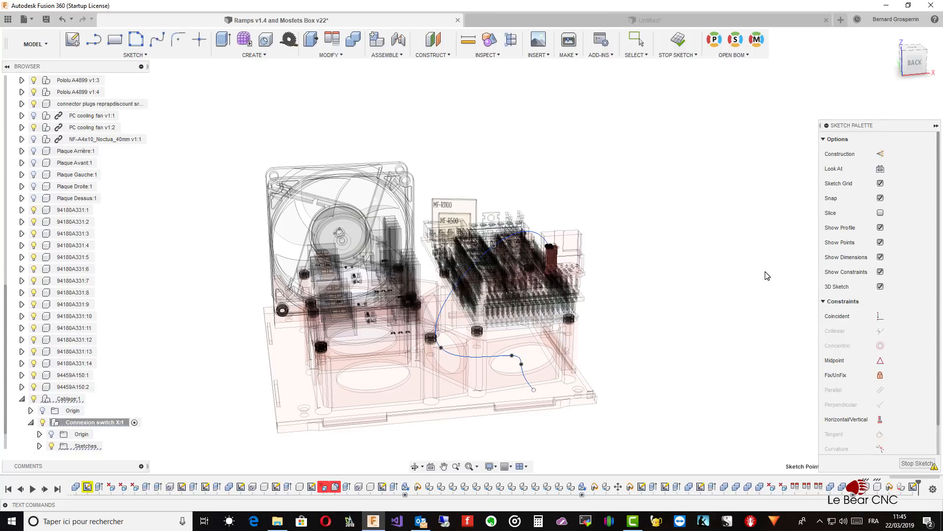
- Finish the spline sketch and activate the root component, Ramps v1.4 and Mosfets Box
click(917, 464)
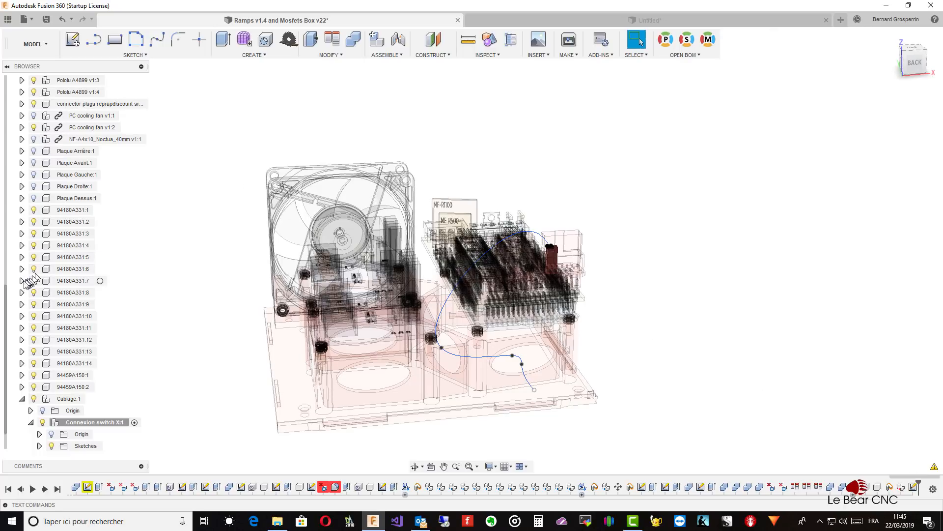
drag(6, 295, 11, 76)
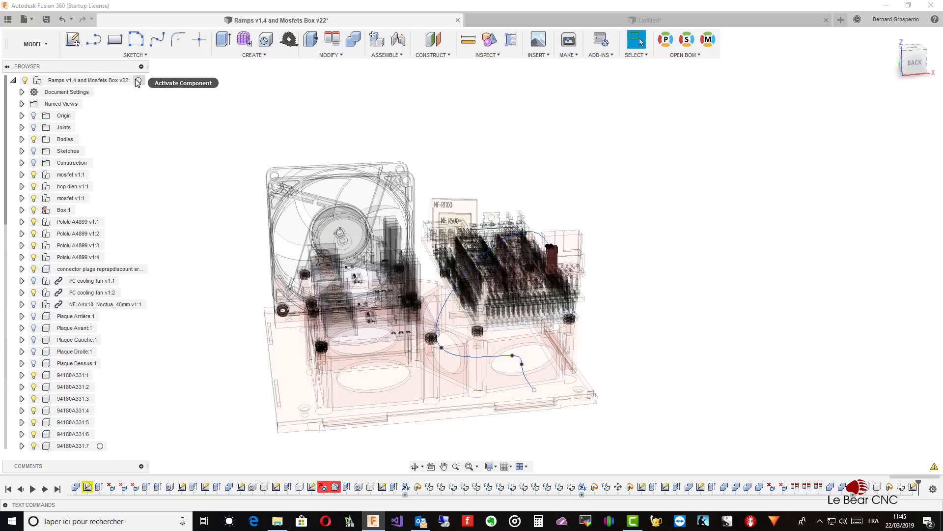
click(139, 81)
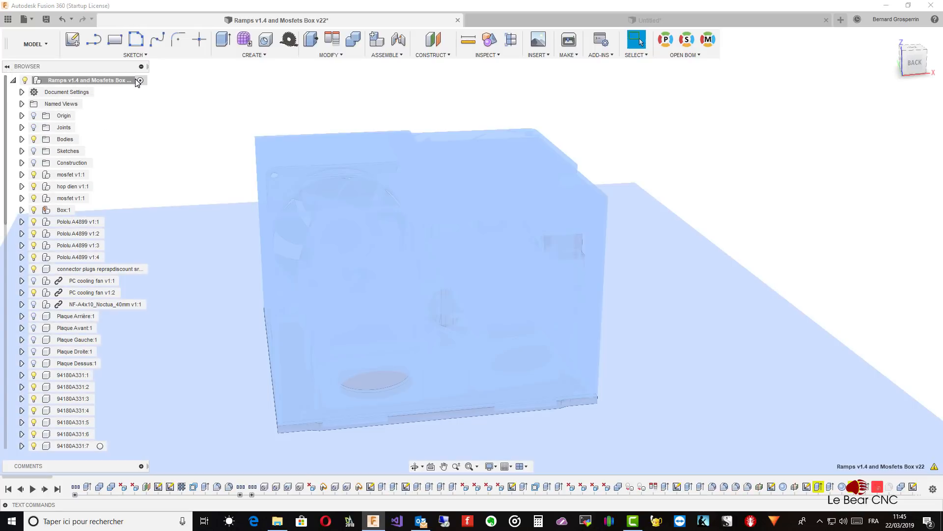
click(214, 116)
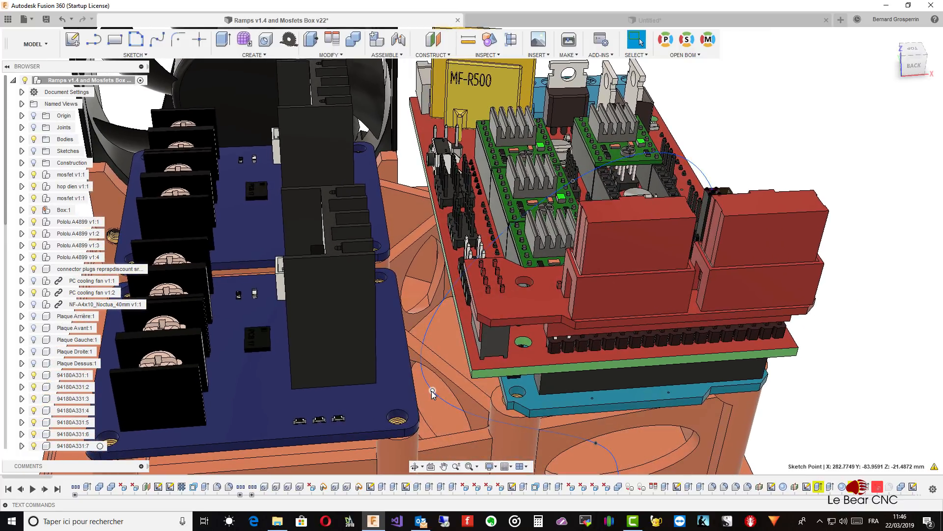
- Move the spline's third point, at the outer bend beside the RAMPS board, by about -1.5 mm along X
right_click(432, 392)
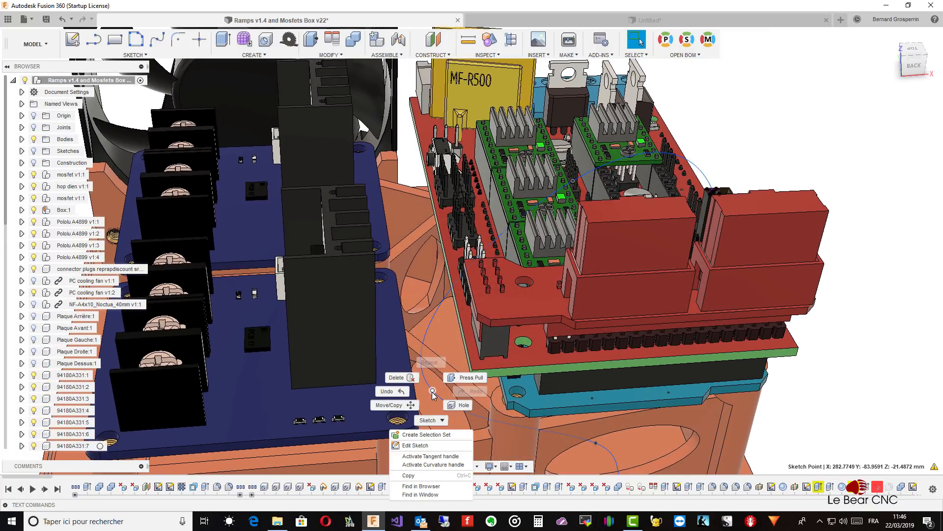
click(405, 407)
drag(404, 393, 410, 394)
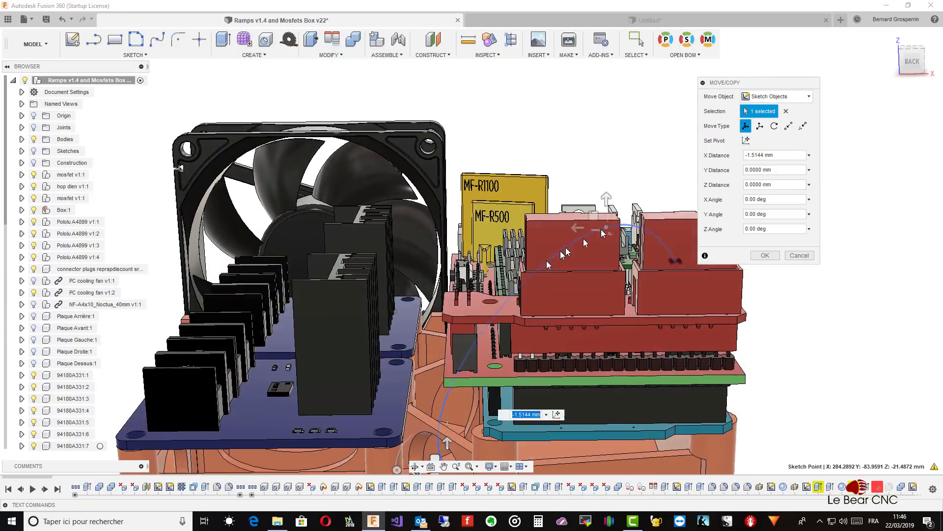
- Move the spline's second point, above the RAMPS board, by about -0.14 mm along X
shift+middle_drag(505, 322, 487, 384)
shift+middle_drag(489, 387, 486, 343)
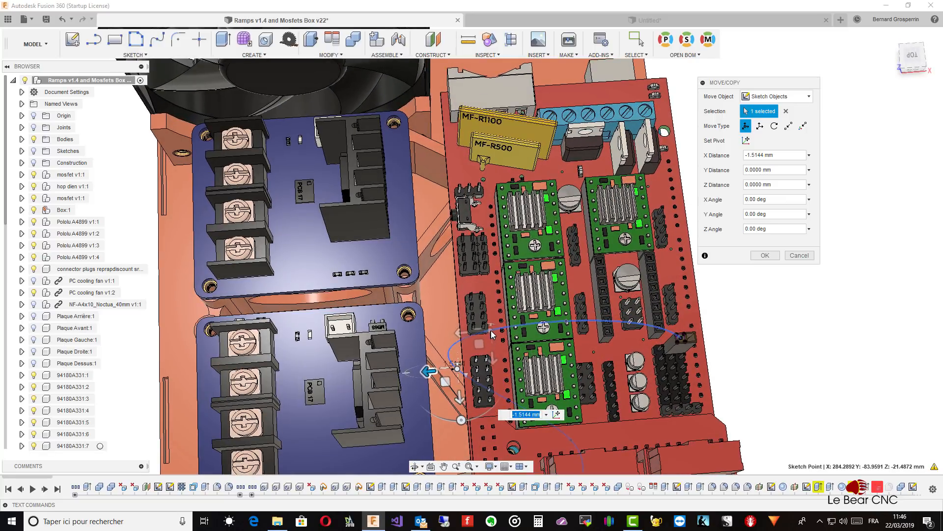
click(492, 331)
mouse_move(461, 331)
mouse_down()
mouse_move(444, 333)
mouse_move(458, 333)
mouse_up()
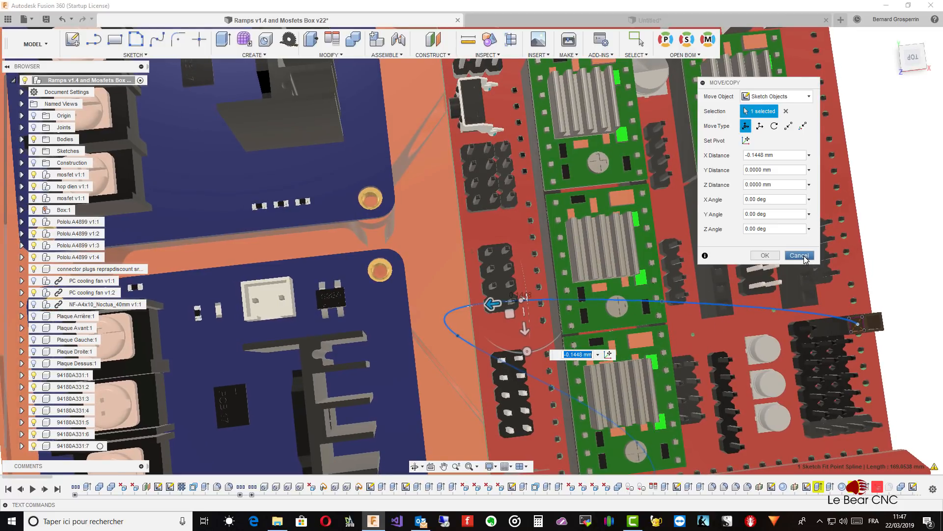
click(765, 255)
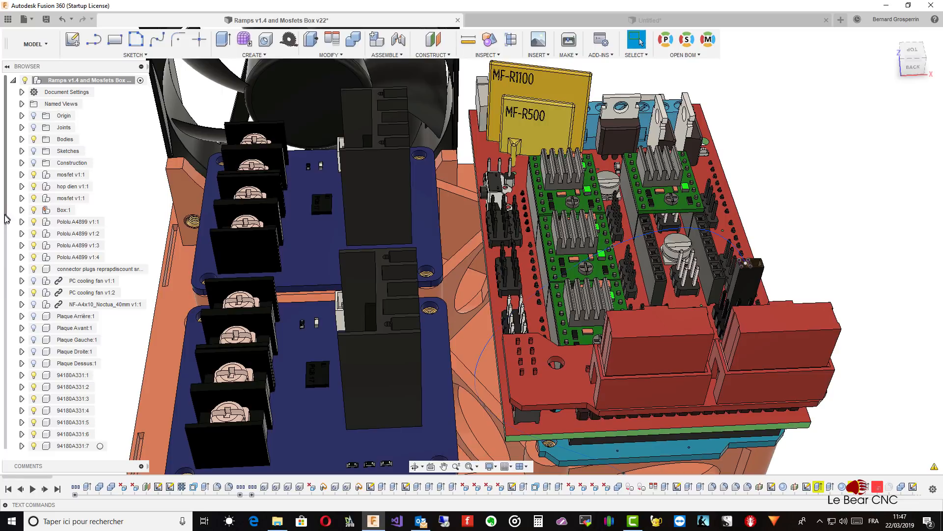
- Open Sketch1 of the Connexion switch X component for editing
scroll(6, 219, down, 5)
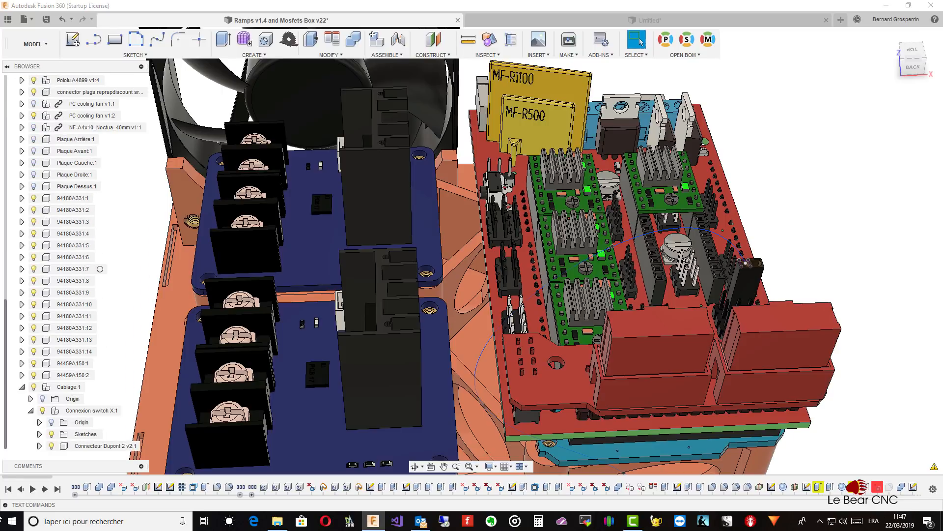
click(40, 433)
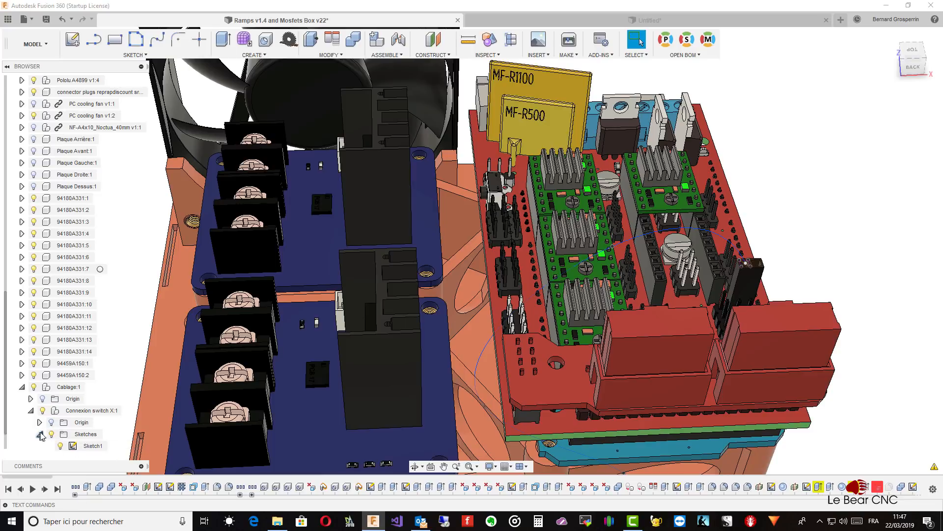
click(87, 447)
right_click(88, 447)
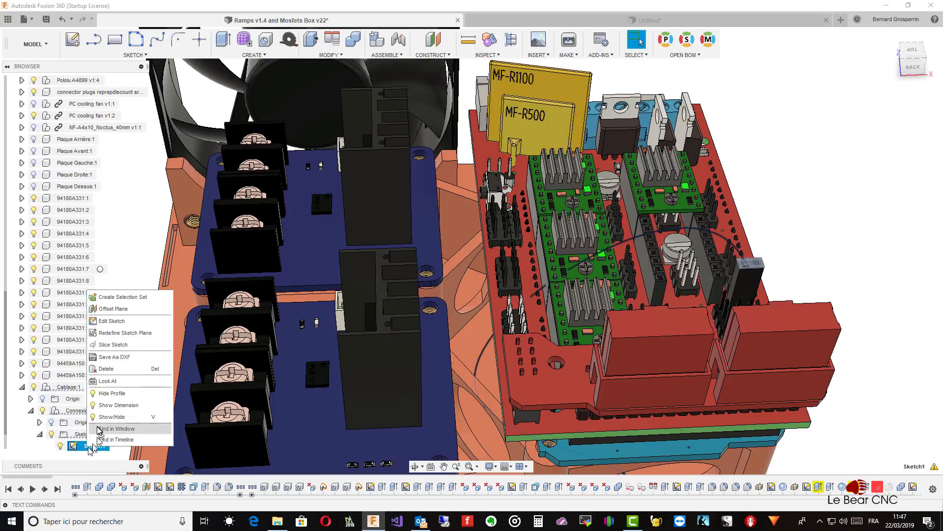
click(109, 327)
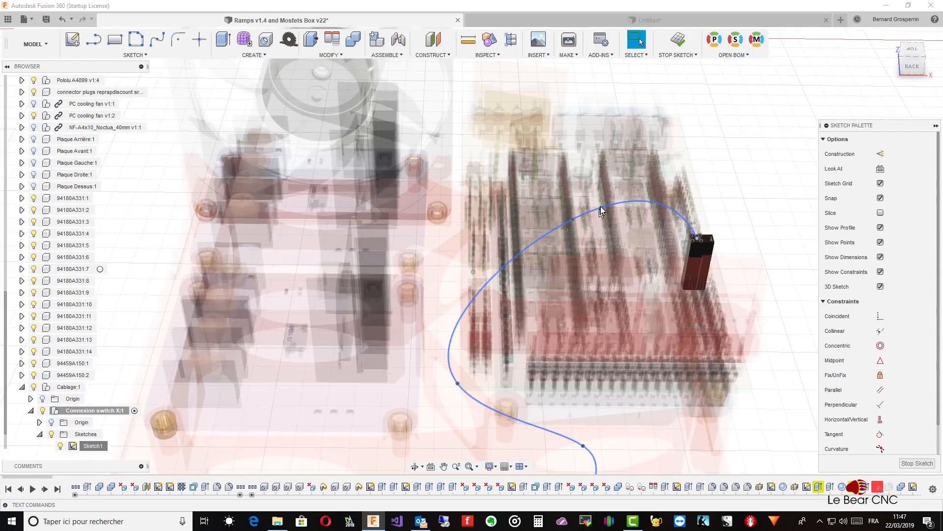
- Move the spline's second point about 10.3 mm along X, freely by about 5.7, 2.4 and -3.4 mm in X, Y and Z, and another 5.5 mm along X
click(575, 214)
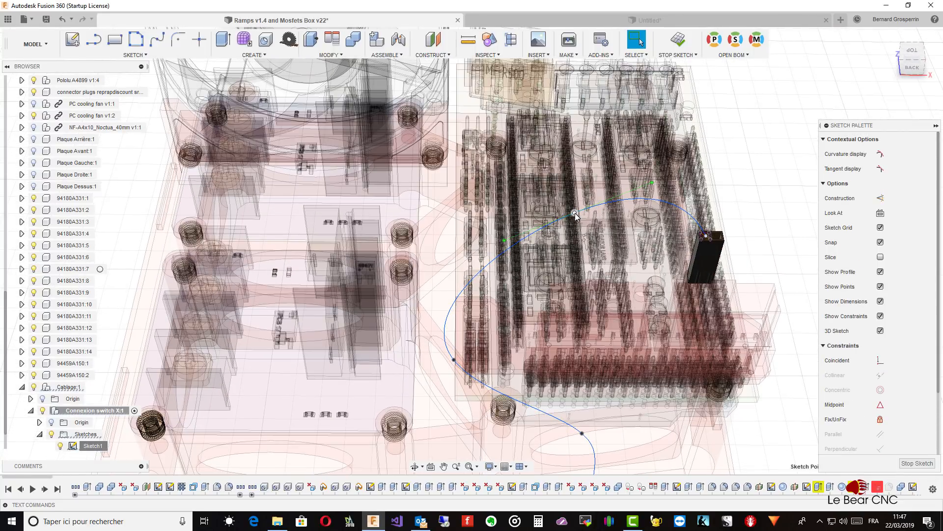
right_click(575, 217)
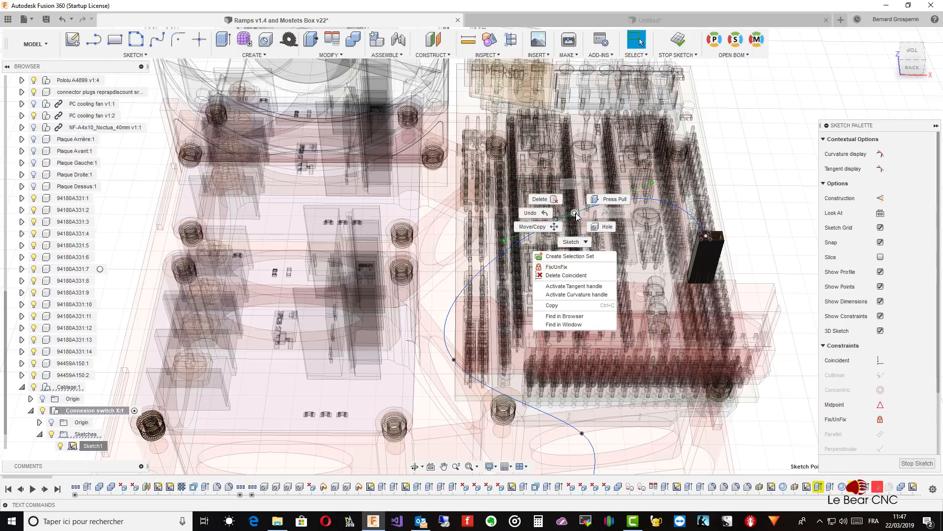
click(550, 228)
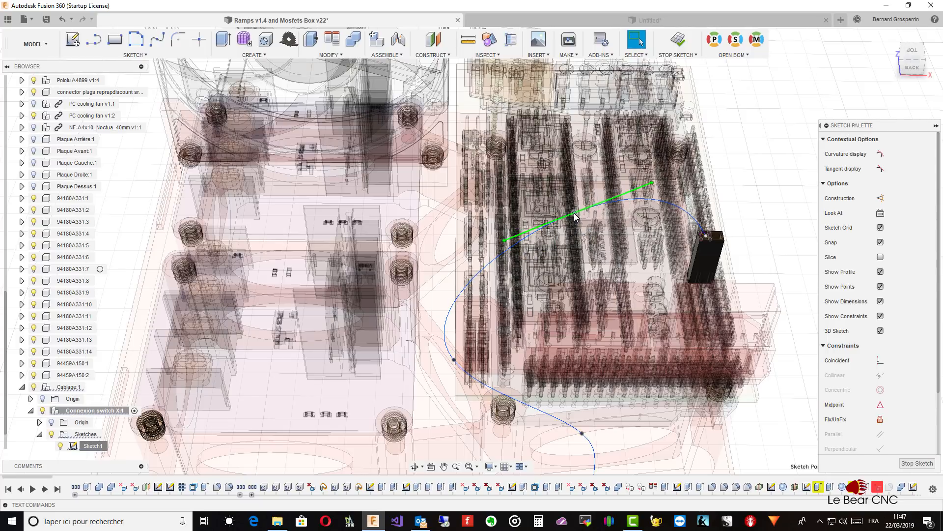
drag(543, 211, 493, 213)
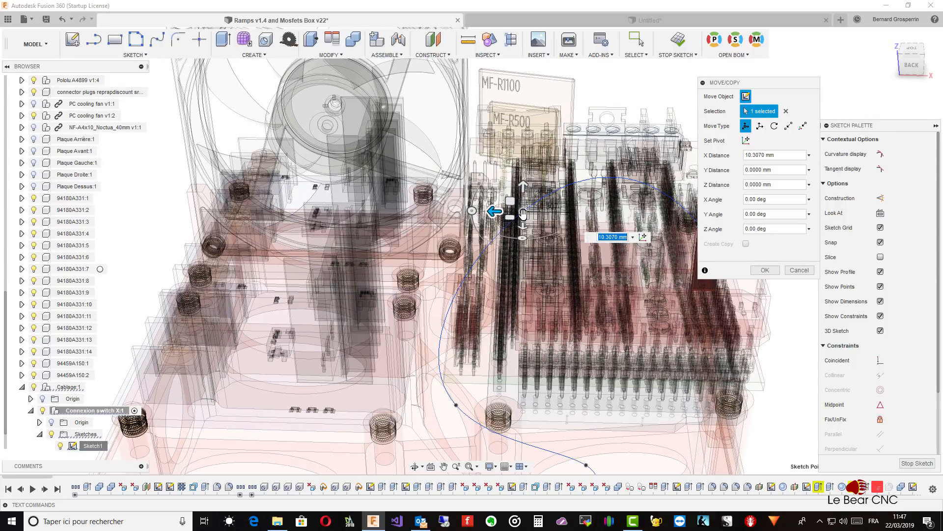
drag(522, 213, 499, 230)
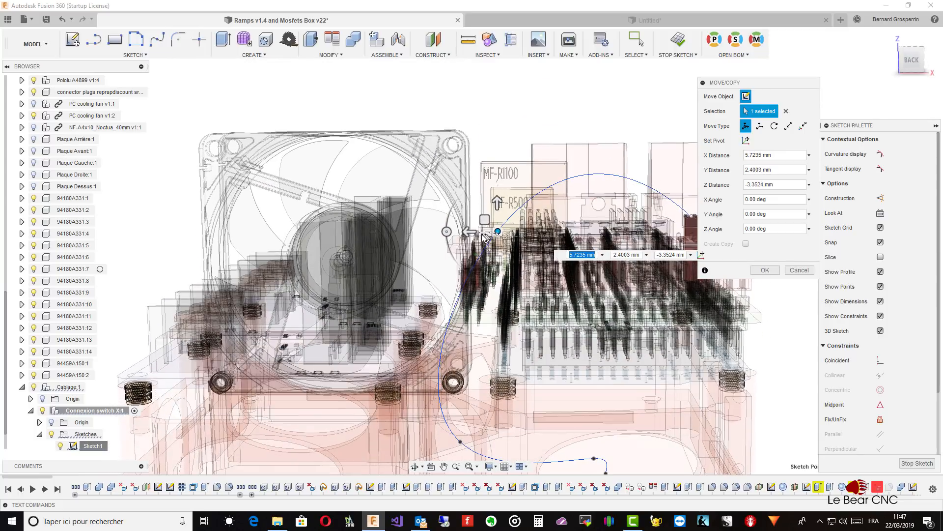
drag(471, 232, 452, 230)
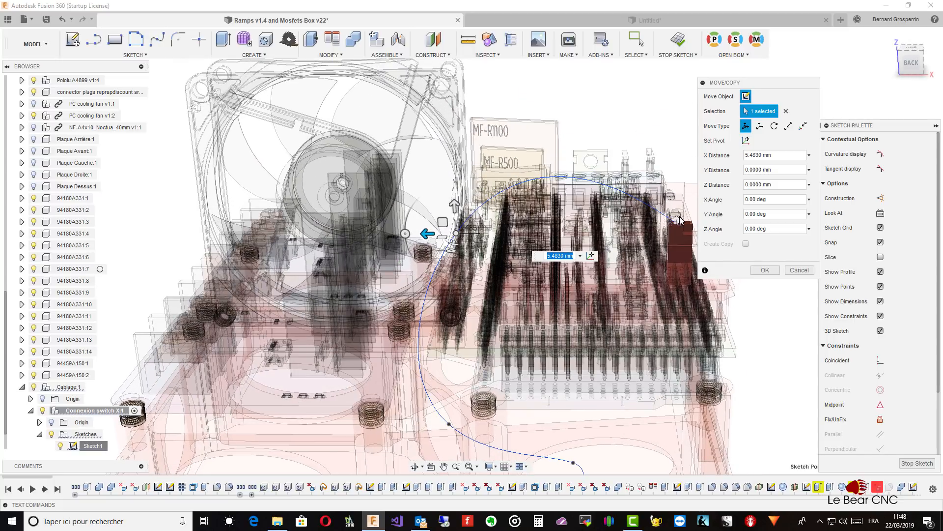
click(762, 270)
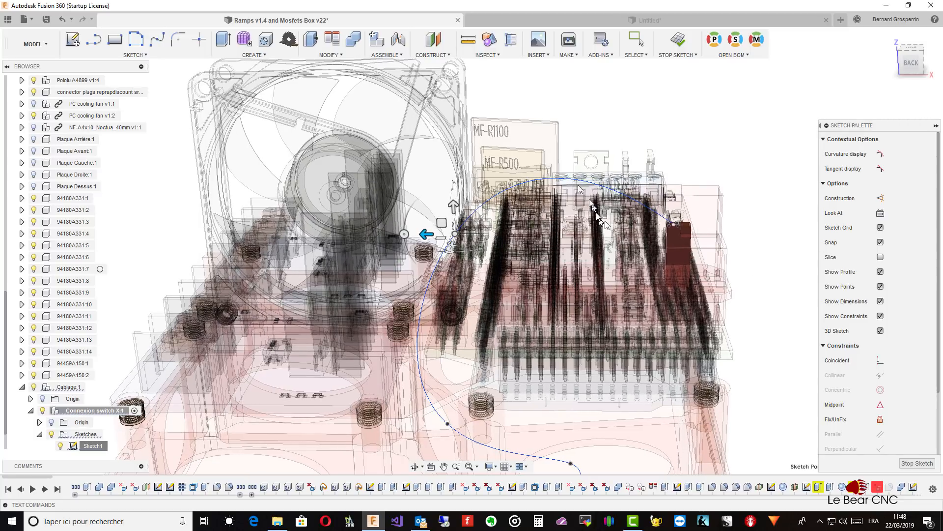
- Insert two fit points in the spline's arc between the Dupont connector and the second point
click(560, 180)
right_click(561, 180)
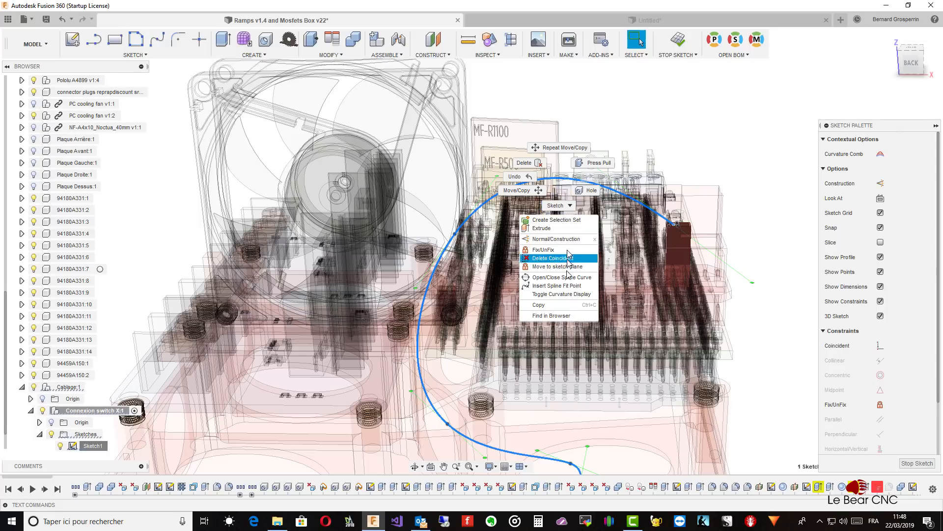
click(565, 286)
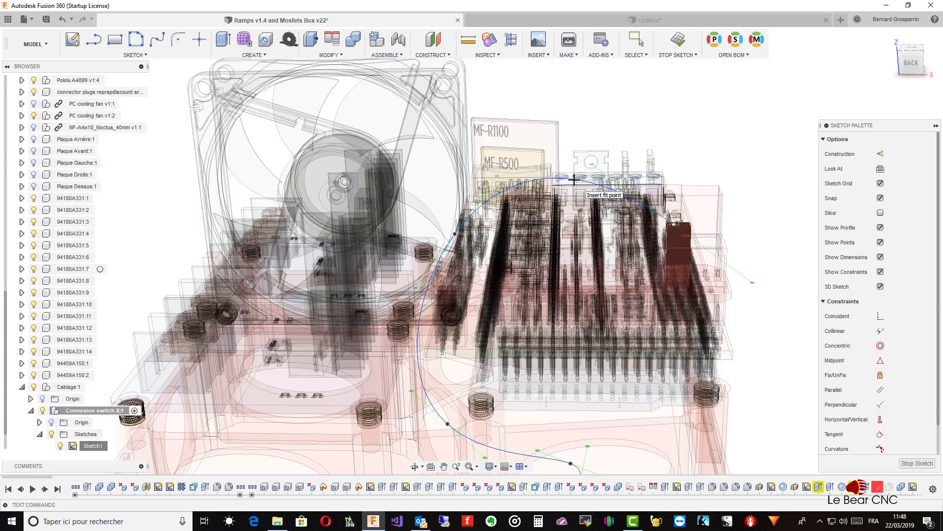
scroll(575, 180, up, 3)
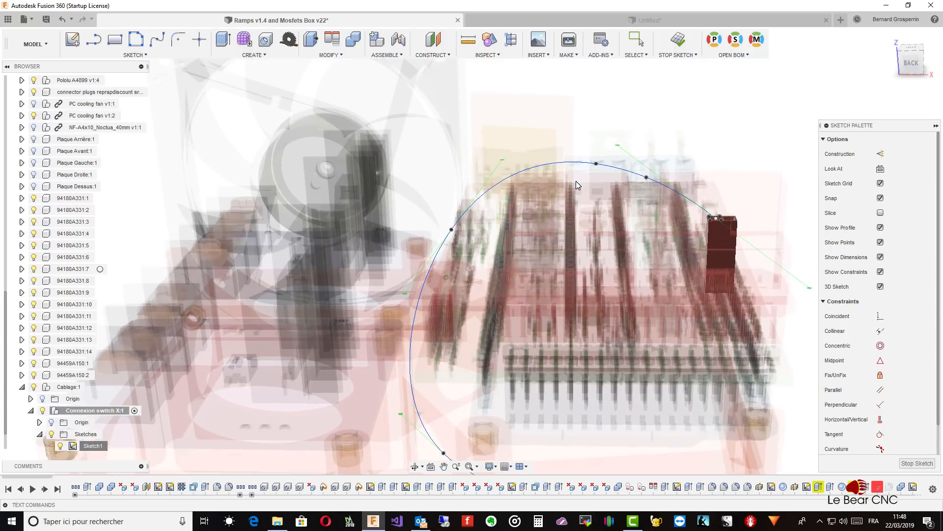
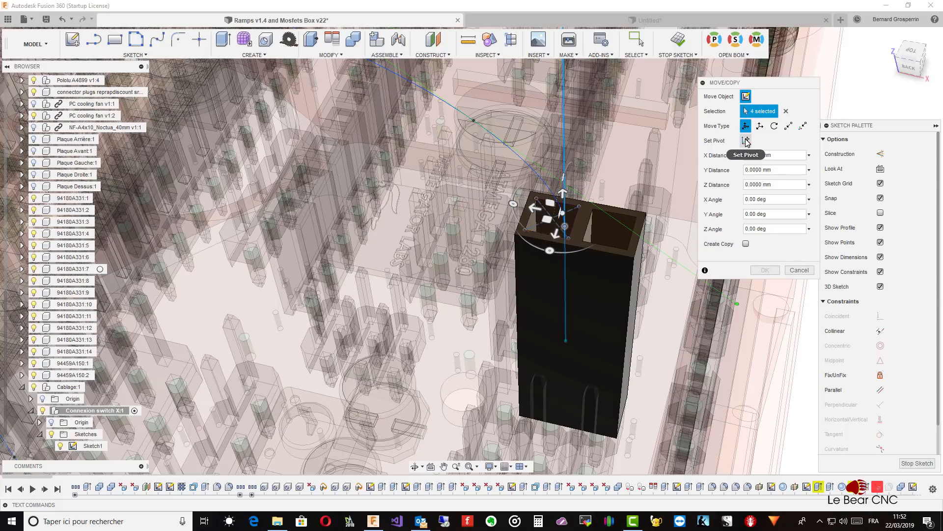
- Set the move pivot on the spline's start point in the connector opening and try to shift the four selected sketch items along X
click(746, 141)
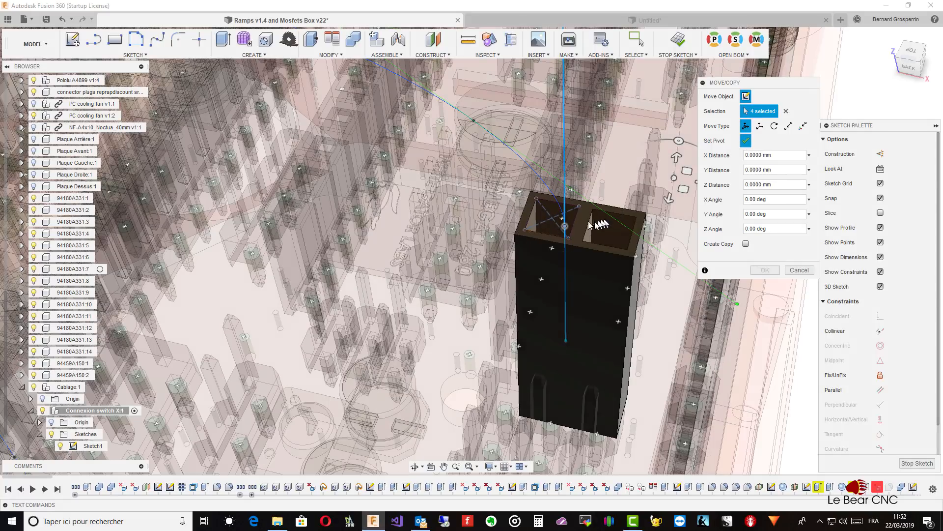
click(567, 225)
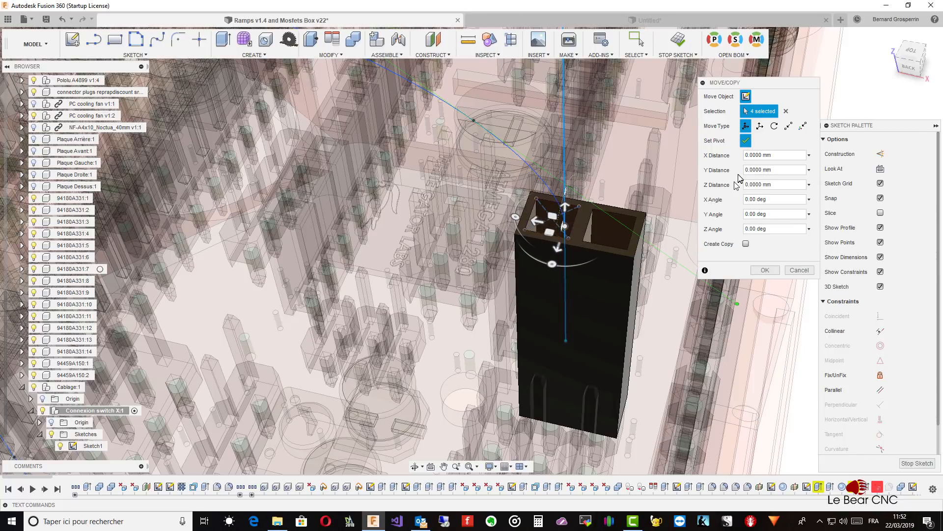
click(746, 141)
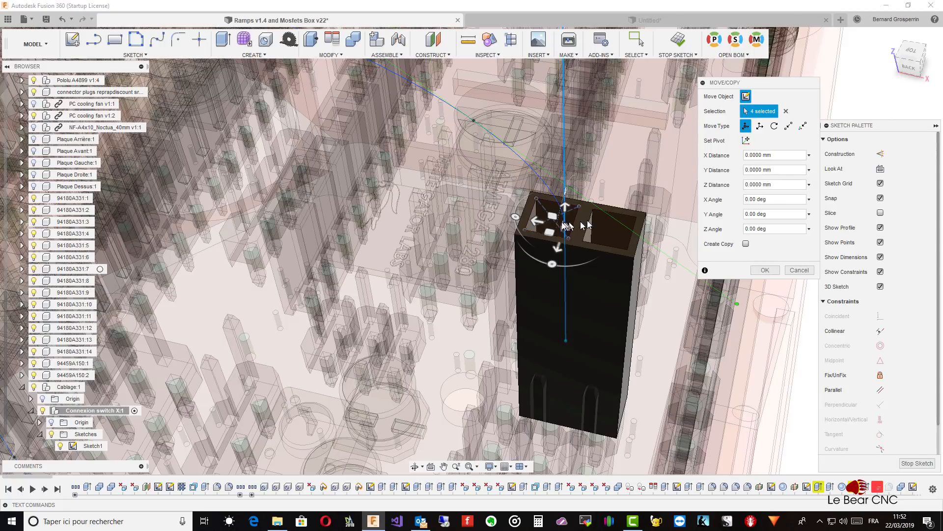
click(528, 219)
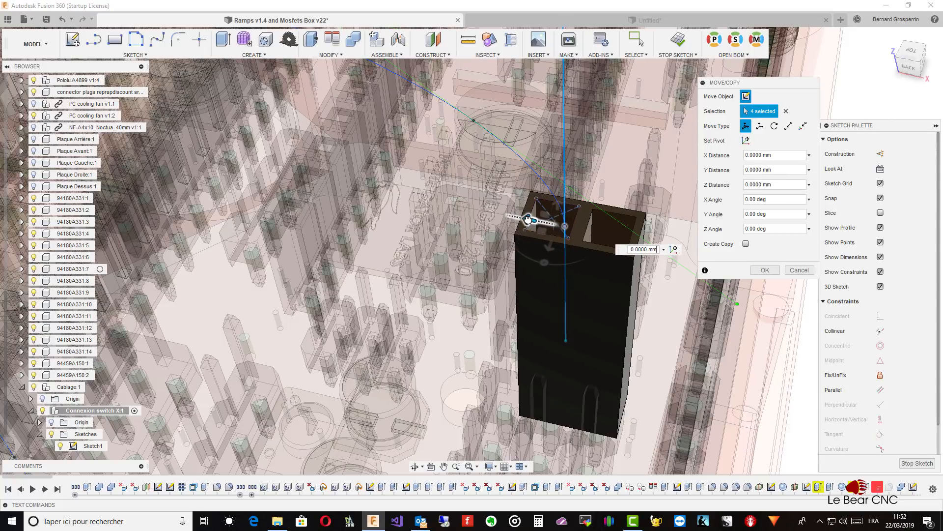
drag(529, 219, 530, 220)
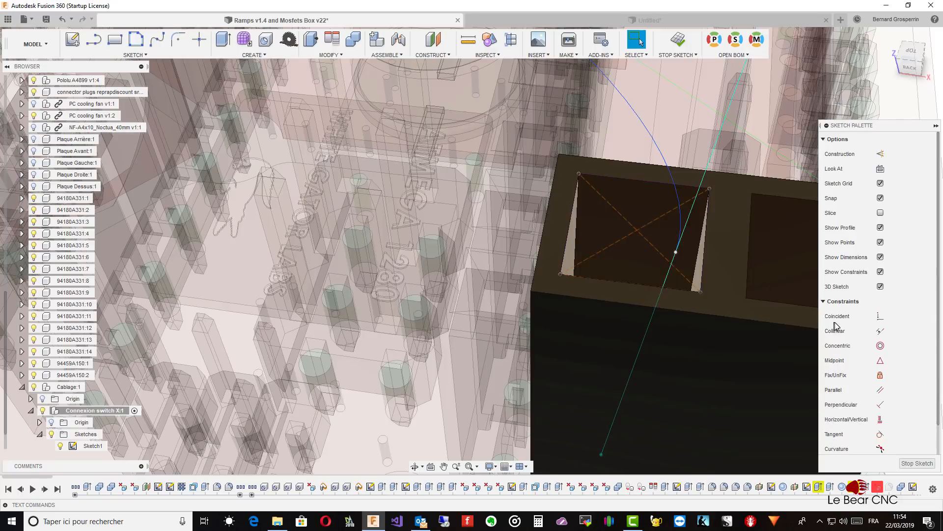
- Try to make the spline's start point coincident with the construction diagonals in the connector opening
click(879, 317)
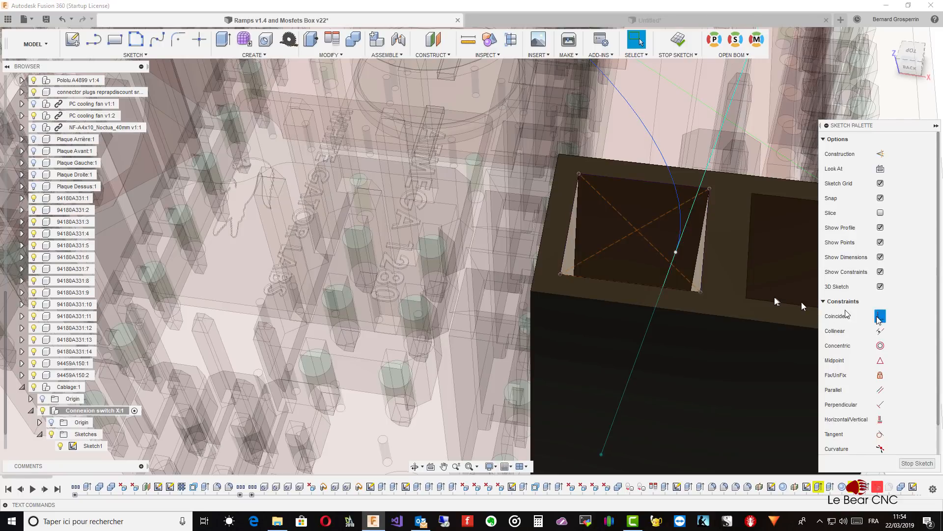
click(676, 253)
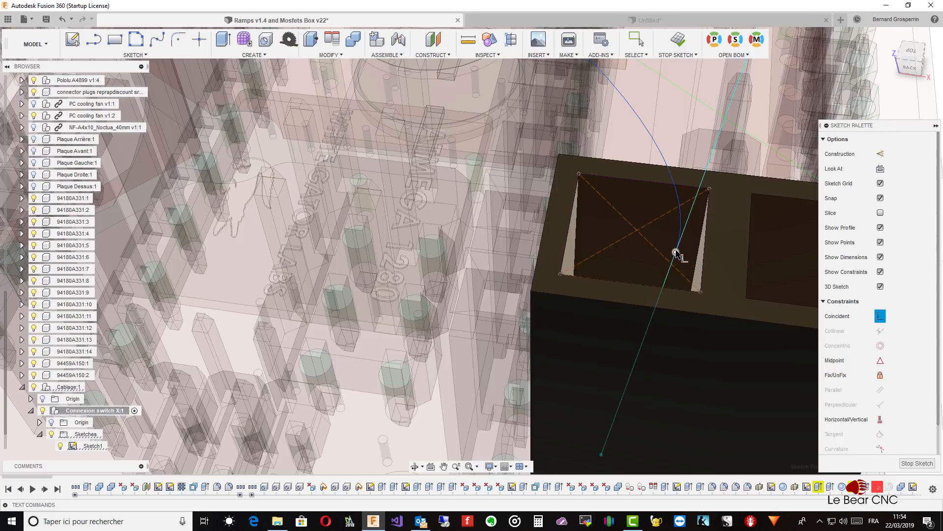
click(638, 234)
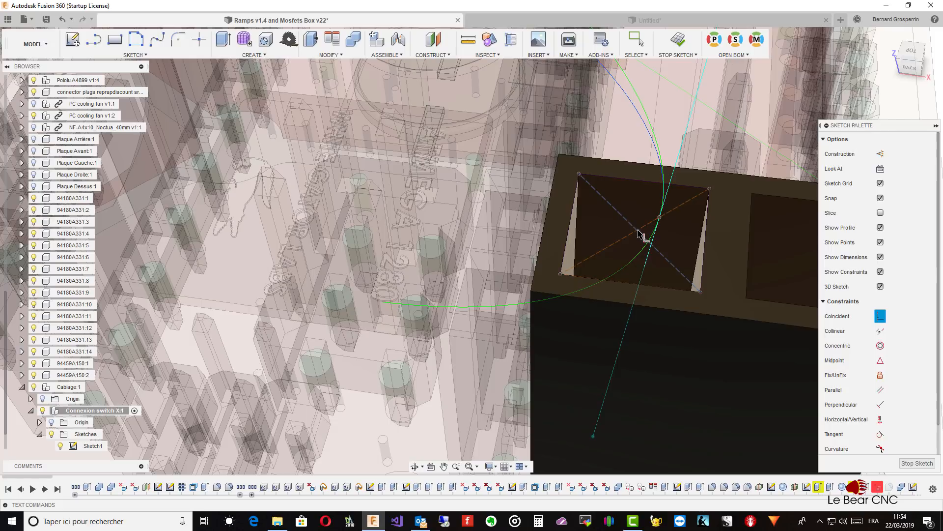
click(638, 231)
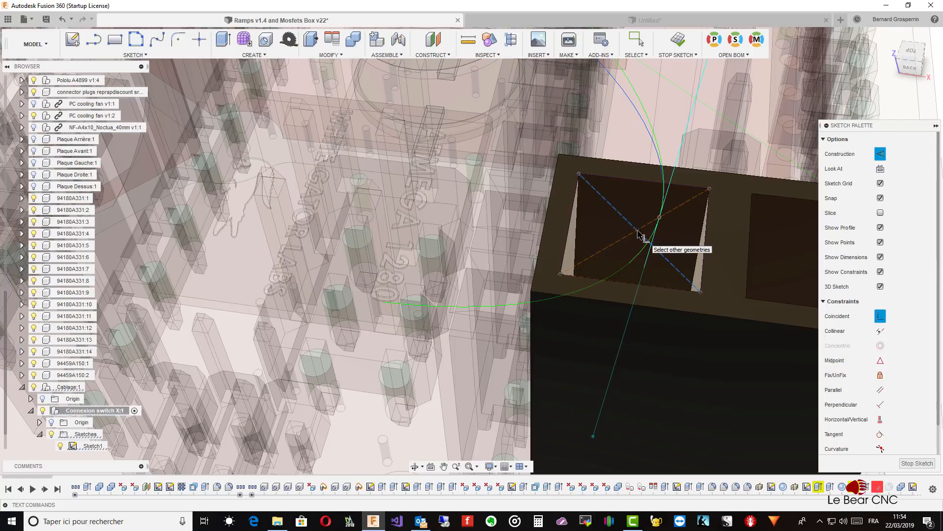
click(635, 227)
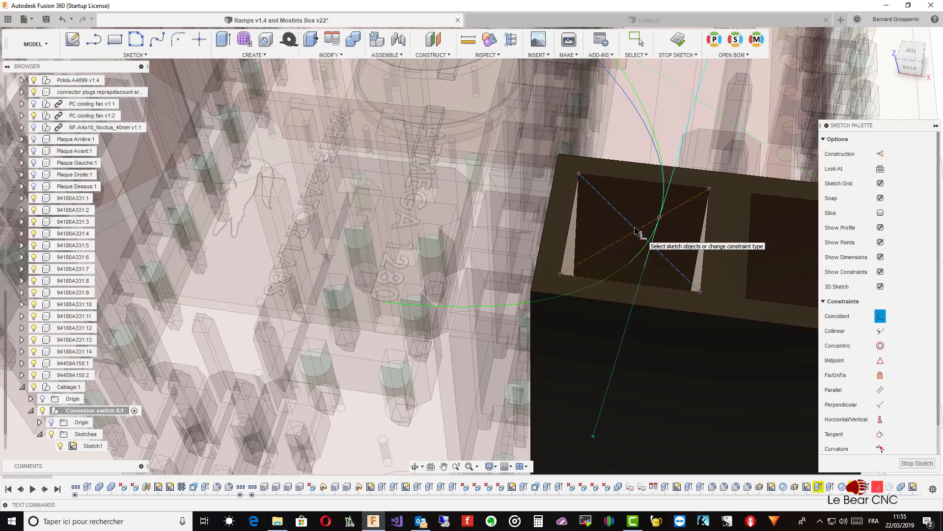
key(Escape)
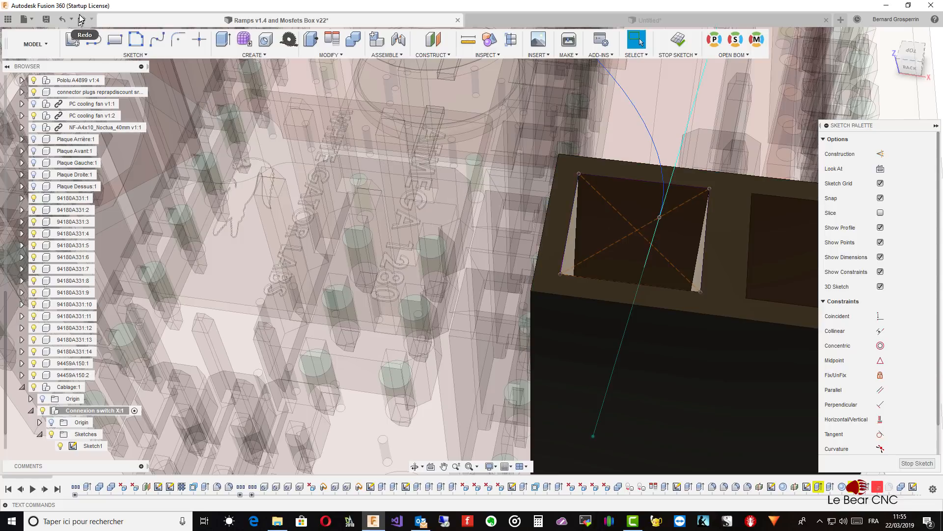
click(63, 19)
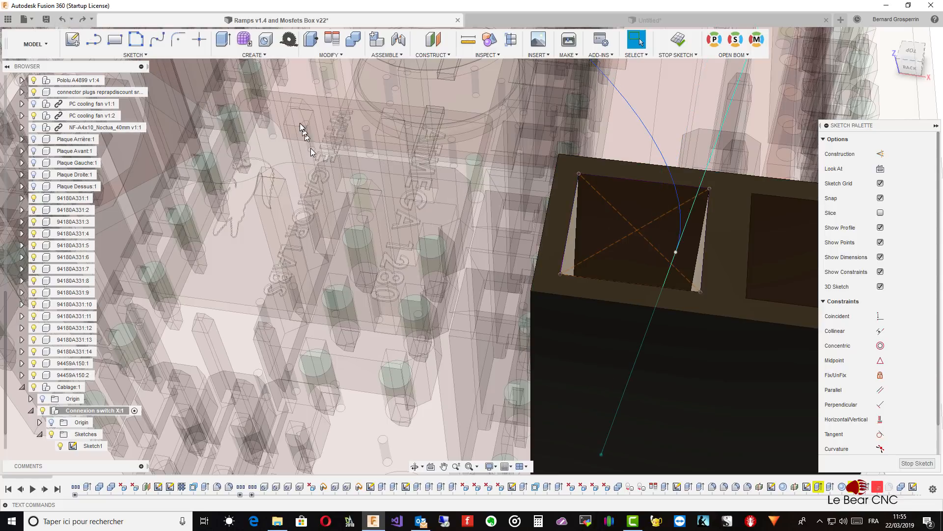
- Place a sketch point where the construction diagonals of the connector opening cross
click(135, 55)
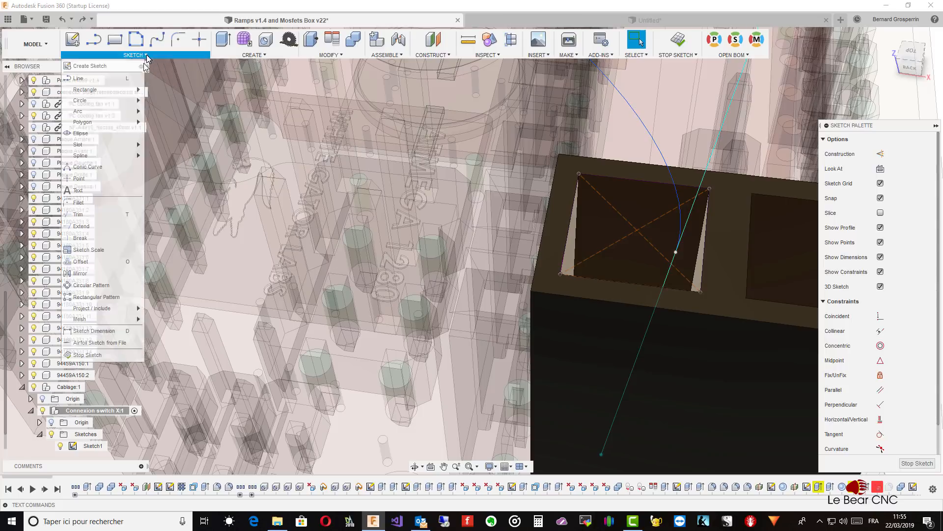
click(108, 179)
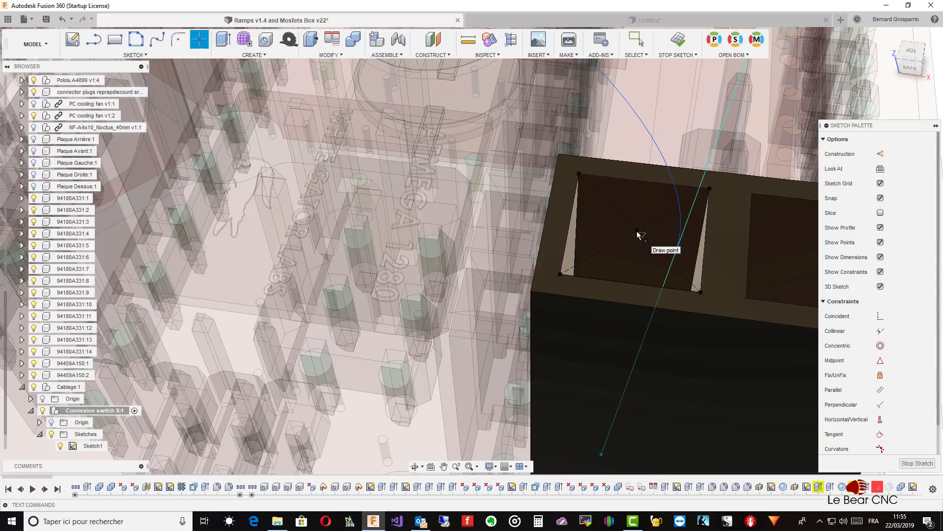
key(Escape)
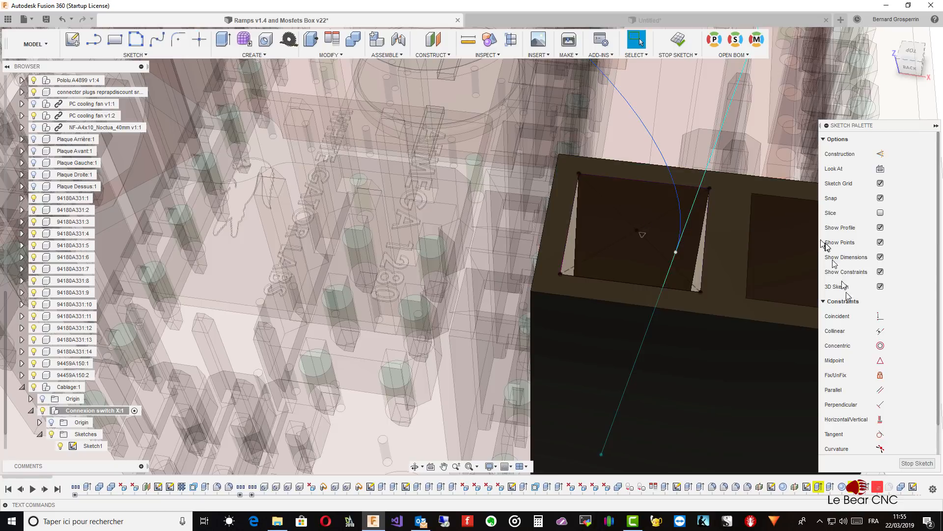
- Constrain the spline's start point coincident with the opening's diagonal and with the sketch point at its centre
click(880, 317)
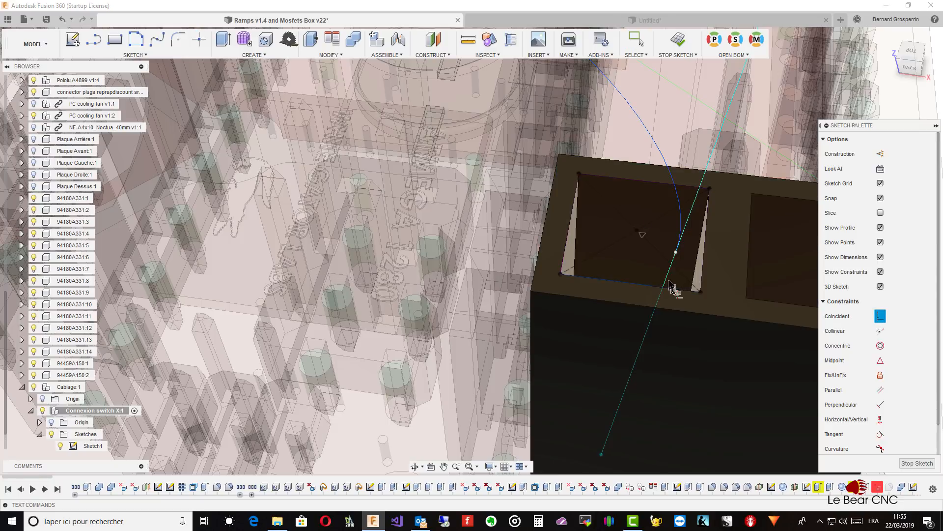
click(675, 252)
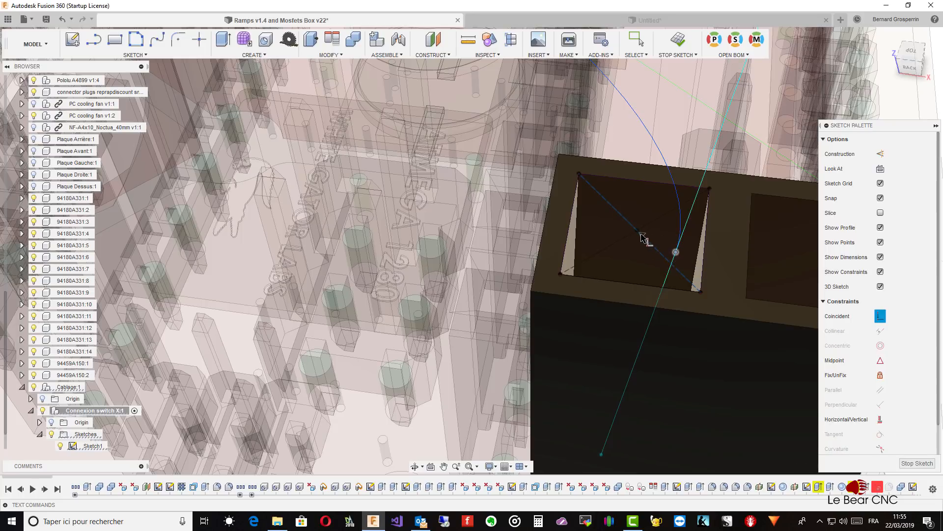
click(641, 236)
scroll(641, 238, up, 3)
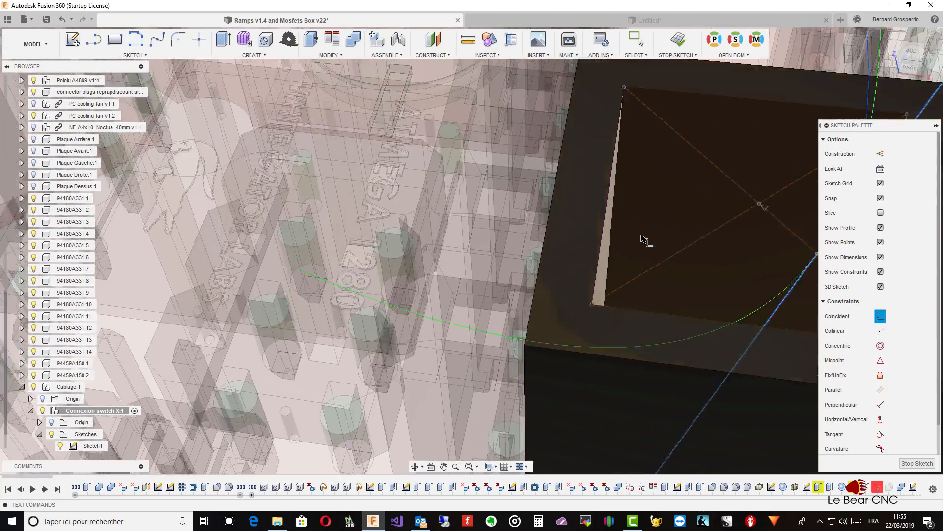
scroll(641, 239, down, 5)
scroll(643, 239, up, 4)
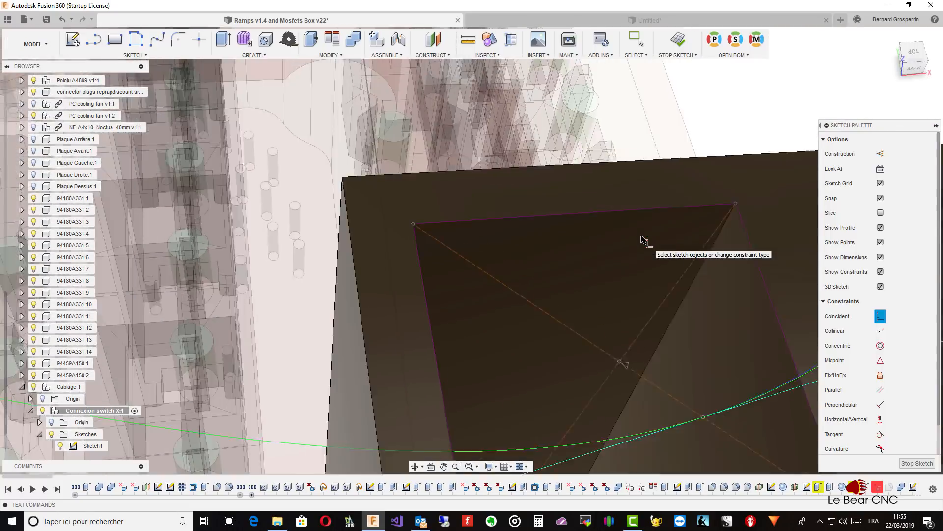
scroll(643, 239, down, 4)
scroll(599, 244, up, 3)
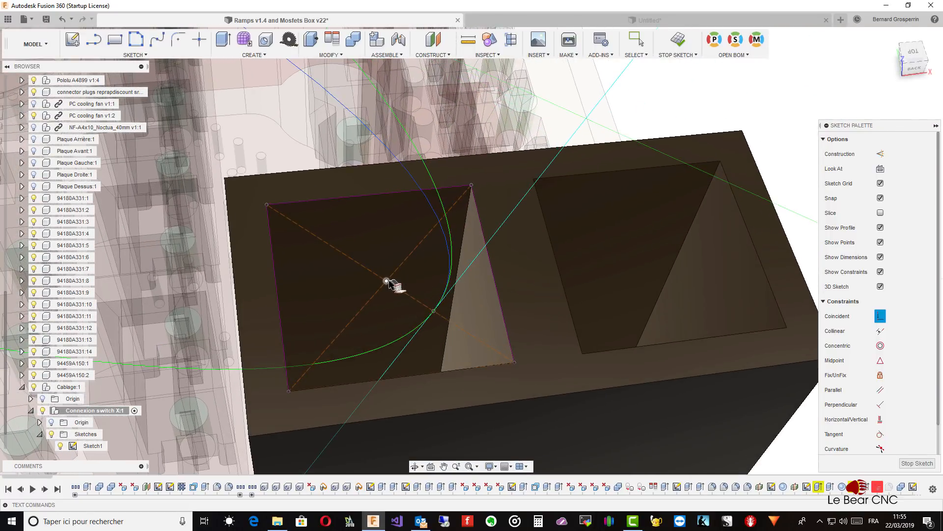
click(387, 282)
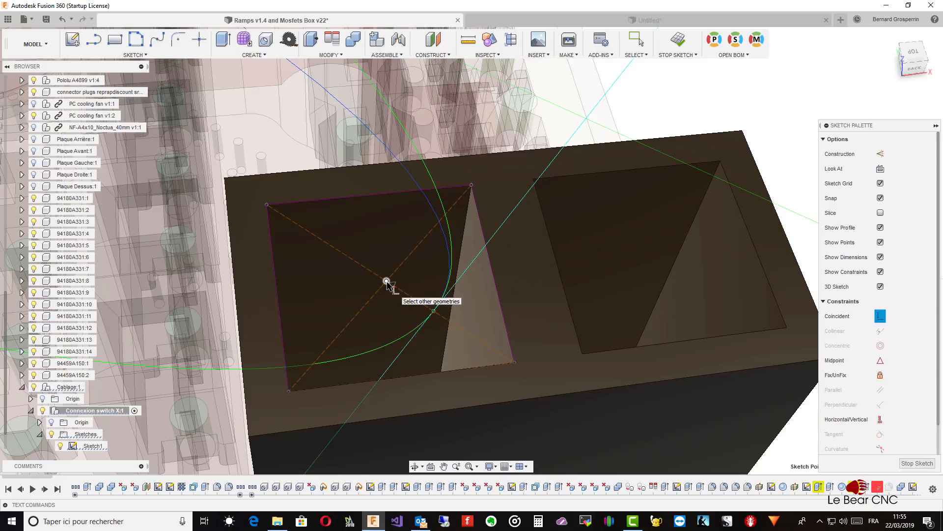
click(434, 312)
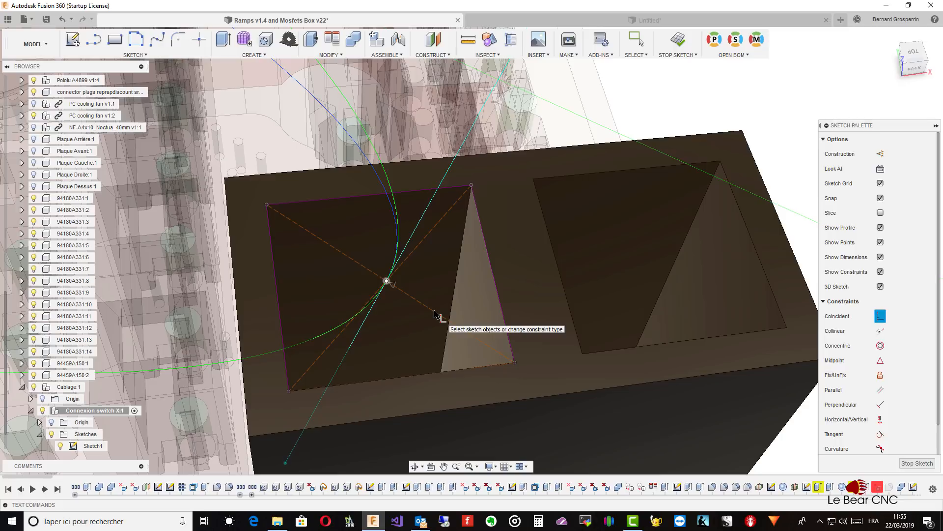
key(Escape)
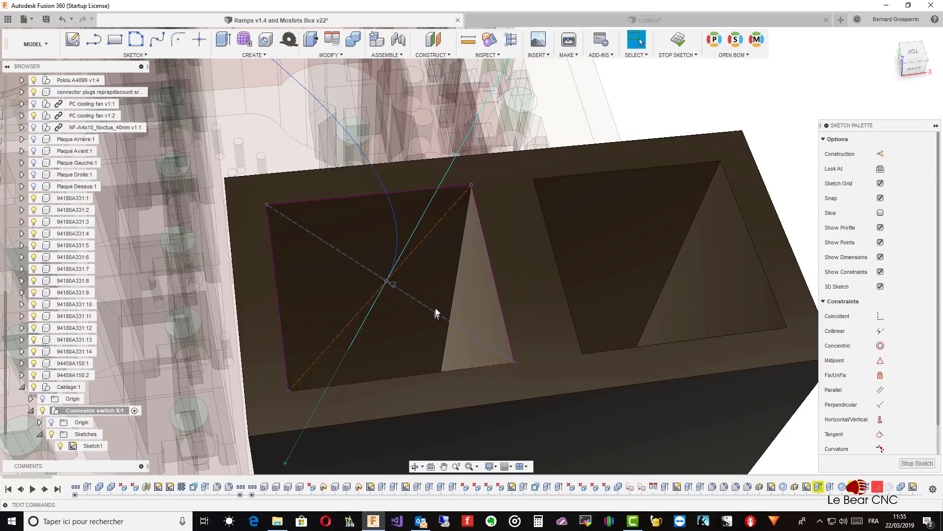
- Open Move/Copy for the spline's start tangent handle and set the pivot at the centre of the connector opening
shift+middle_drag(435, 309, 542, 165)
click(535, 162)
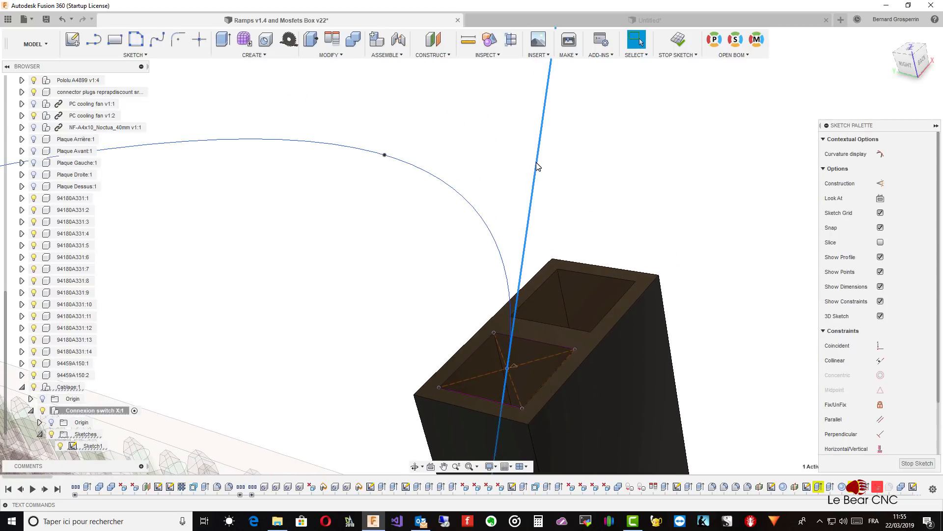
scroll(535, 162, down, 3)
scroll(536, 163, down, 3)
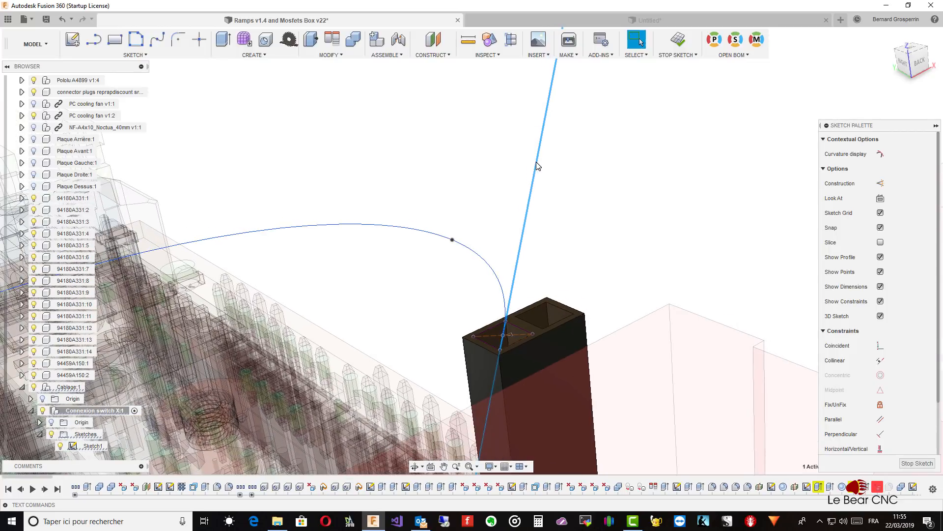
right_click(535, 162)
click(513, 176)
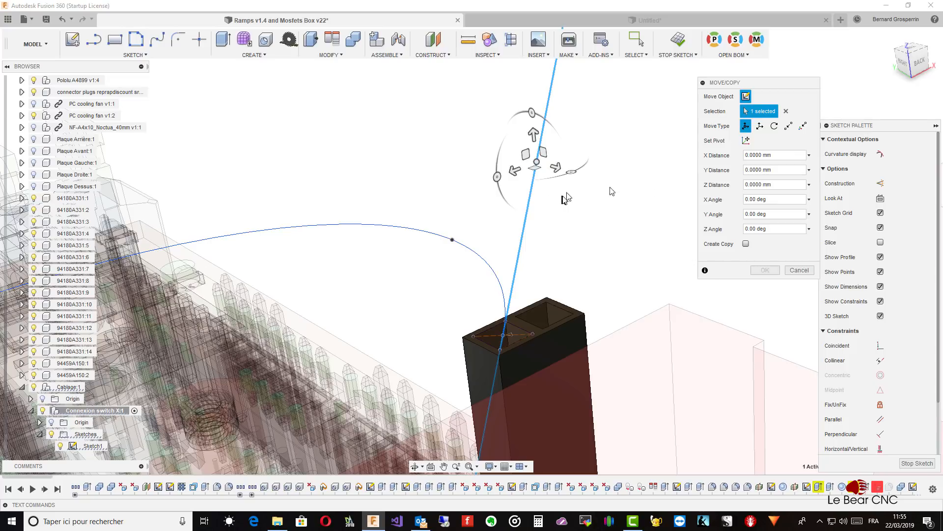
click(747, 141)
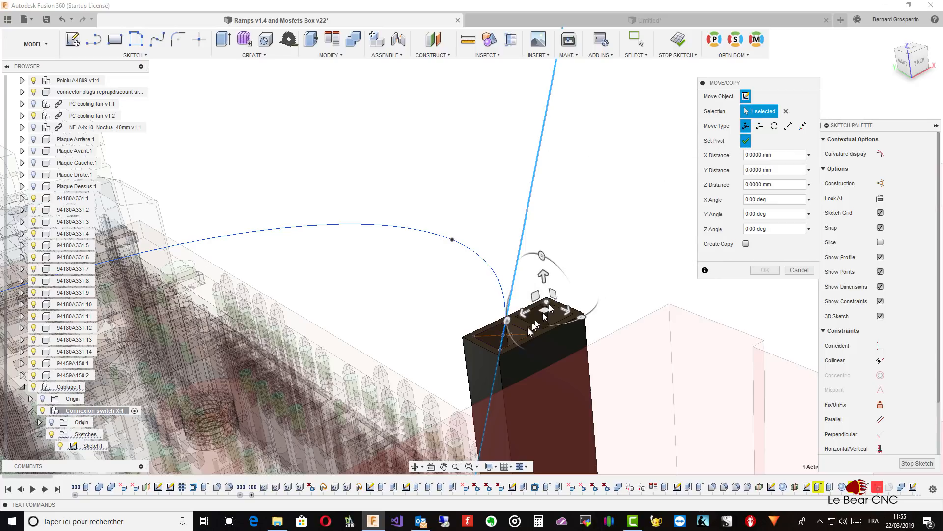
scroll(509, 337, up, 2)
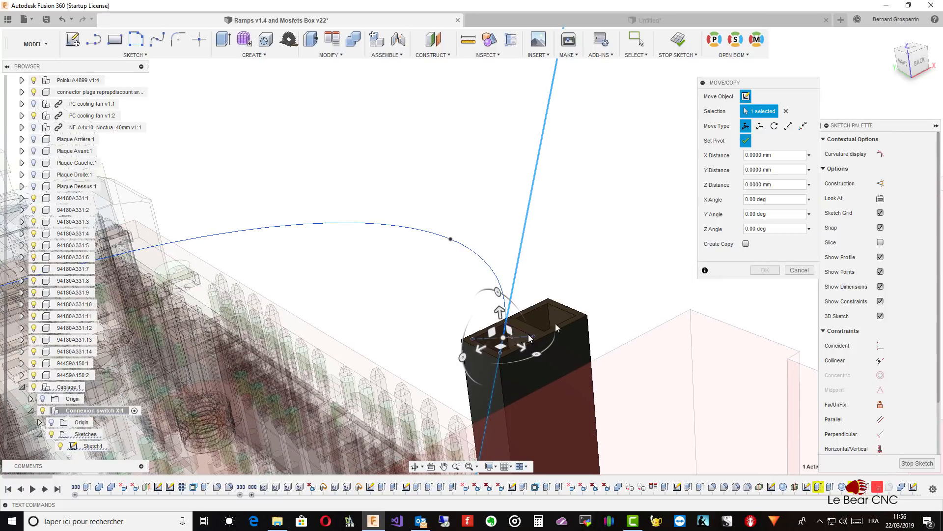
click(745, 141)
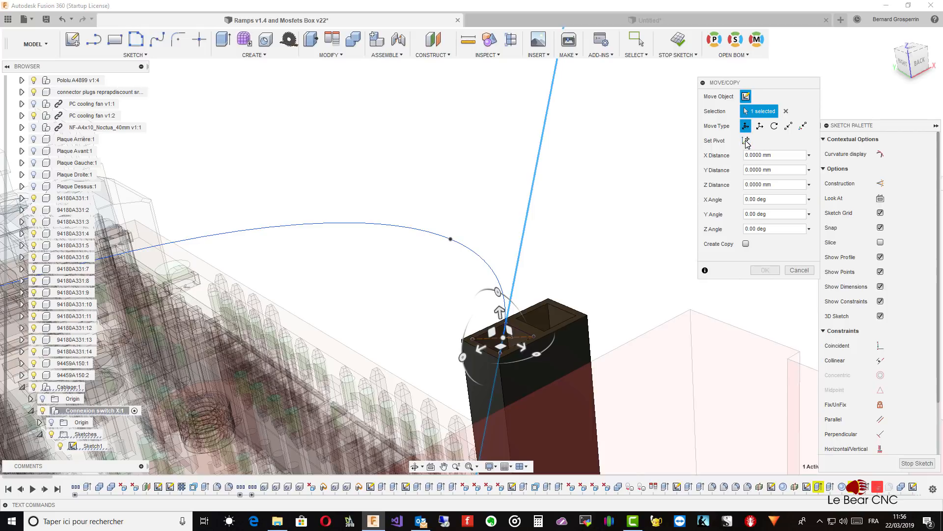
shift+middle_drag(688, 191, 534, 298)
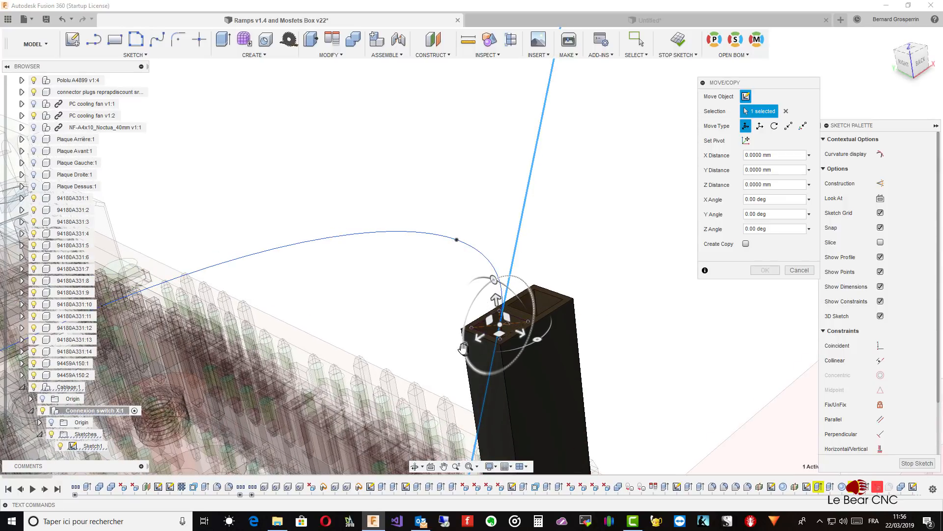
- Rotate the start tangent handle freely about Y by about 23.44 degrees, readjusting the Y angle to 15 degrees
drag(463, 348, 470, 362)
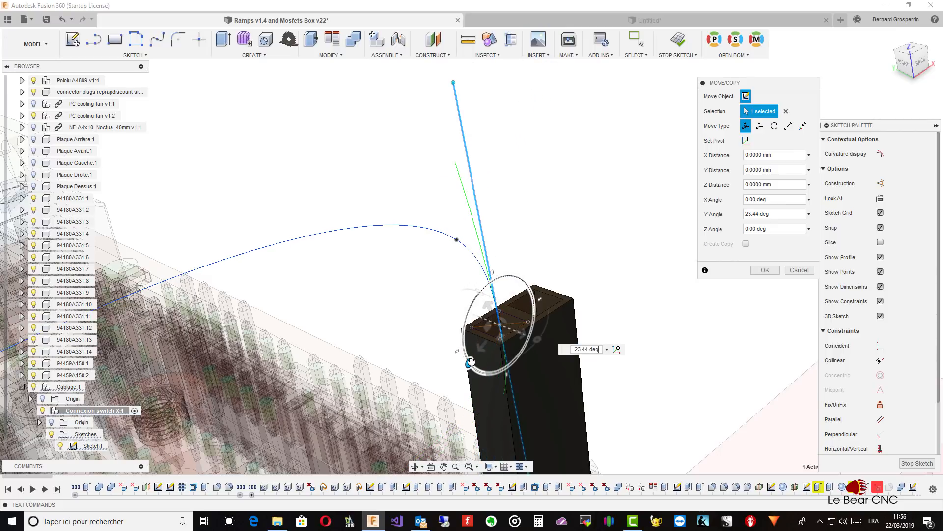
shift+middle_drag(471, 362, 469, 340)
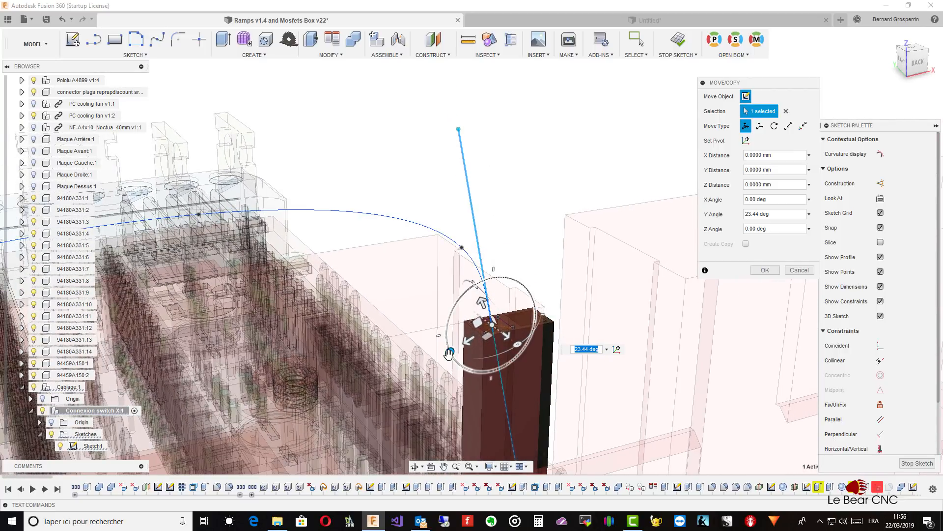
drag(446, 350, 446, 348)
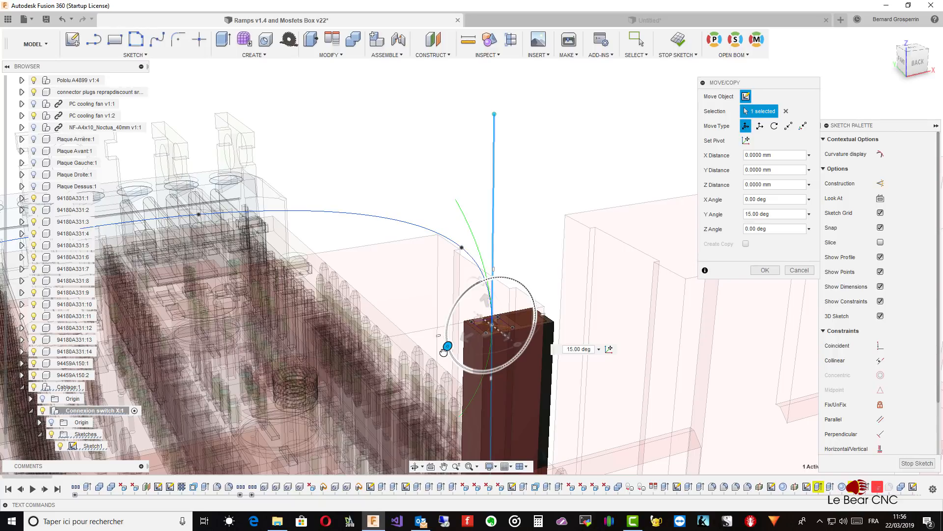
drag(443, 352, 442, 352)
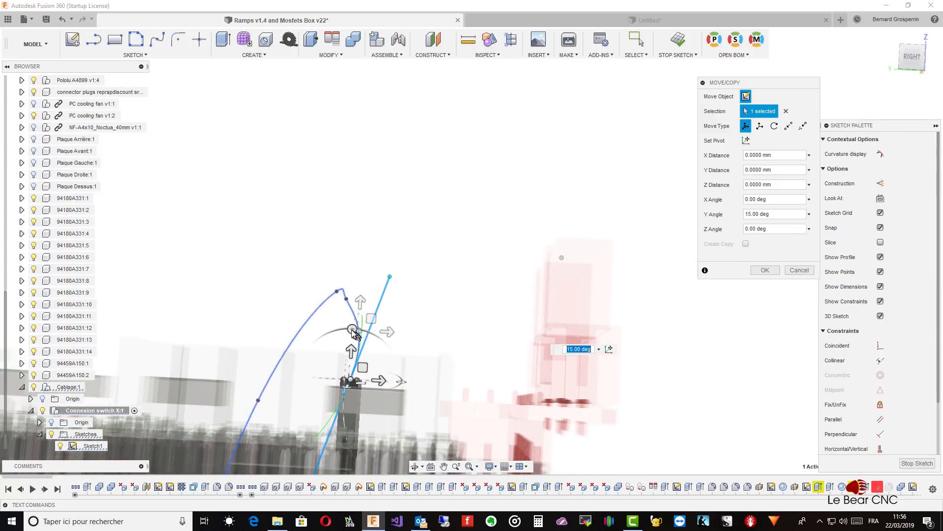
- Rotate the tangent handle about 20.77 degrees about X and about -10.86 degrees about Y to stand it upright over the opening
click(352, 329)
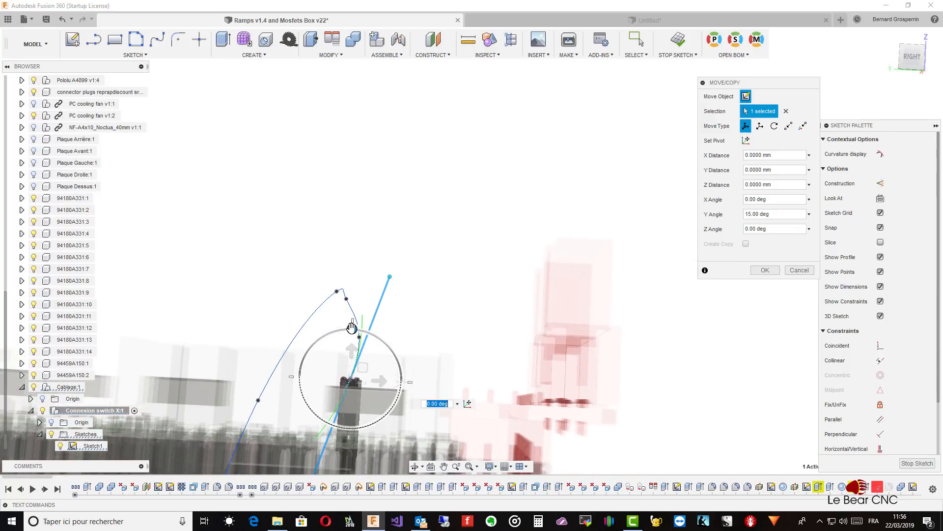
mouse_move(338, 330)
mouse_down()
mouse_move(357, 334)
mouse_move(333, 332)
mouse_up()
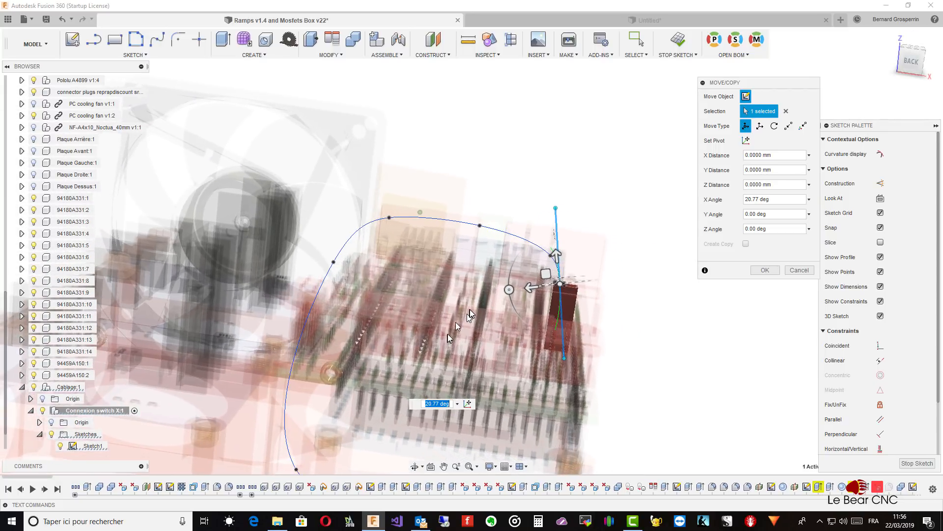
click(509, 291)
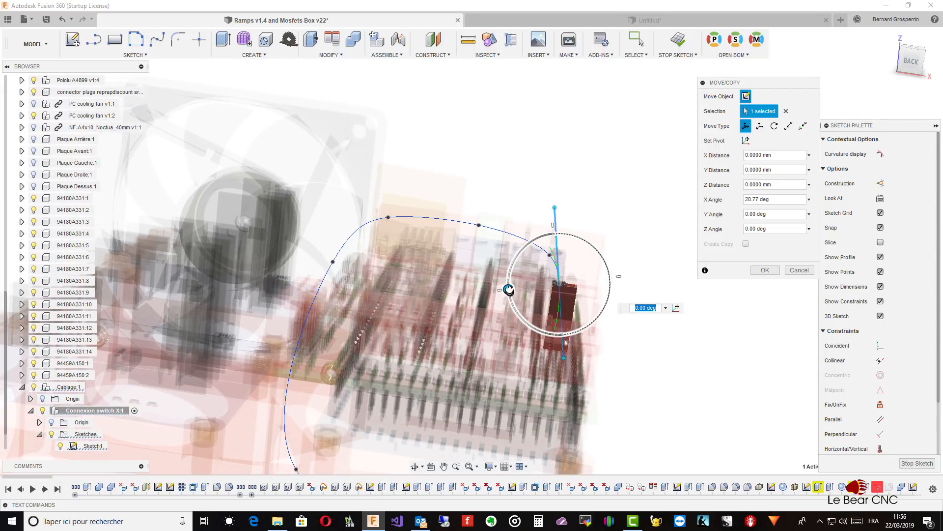
drag(508, 287, 509, 281)
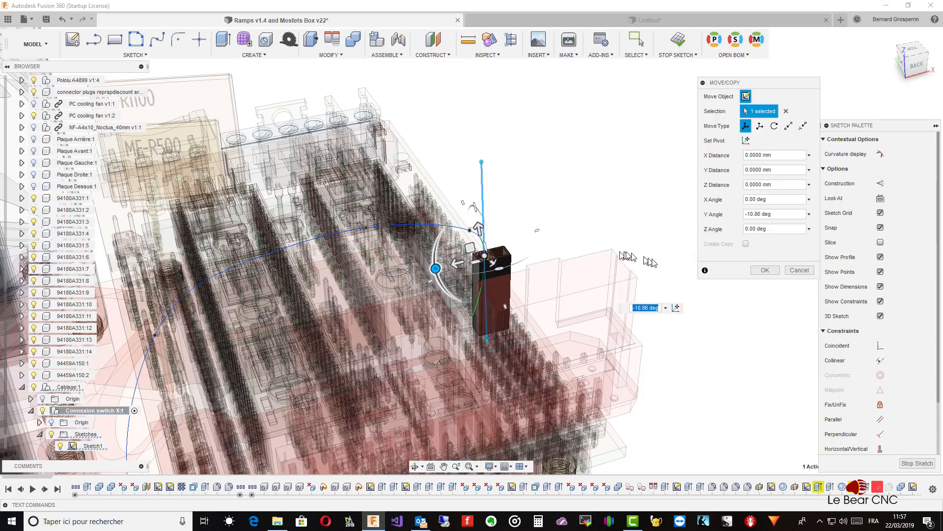
click(773, 271)
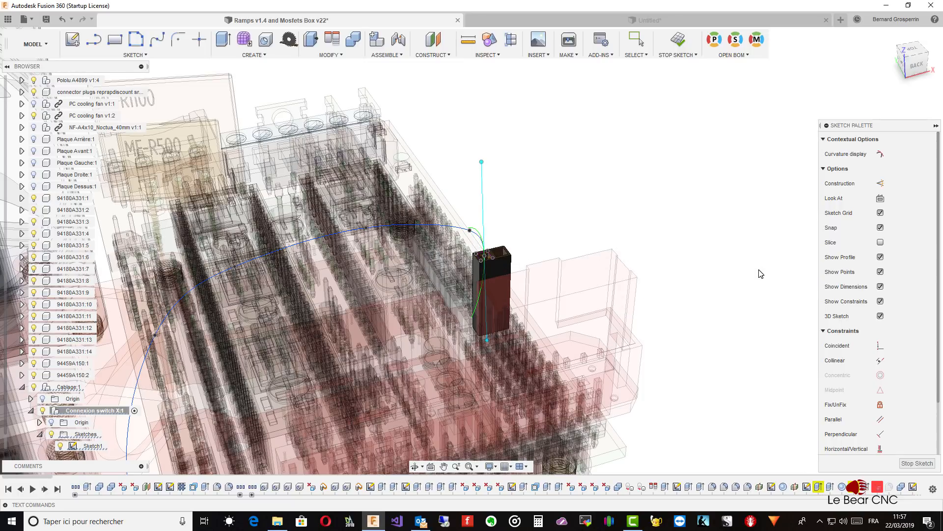
- Move the upper endpoint of the spline's start tangent handle by 0.3207 mm in X, 2.4980 mm in Y and -3.5816 mm in Z
click(484, 163)
drag(485, 171, 484, 164)
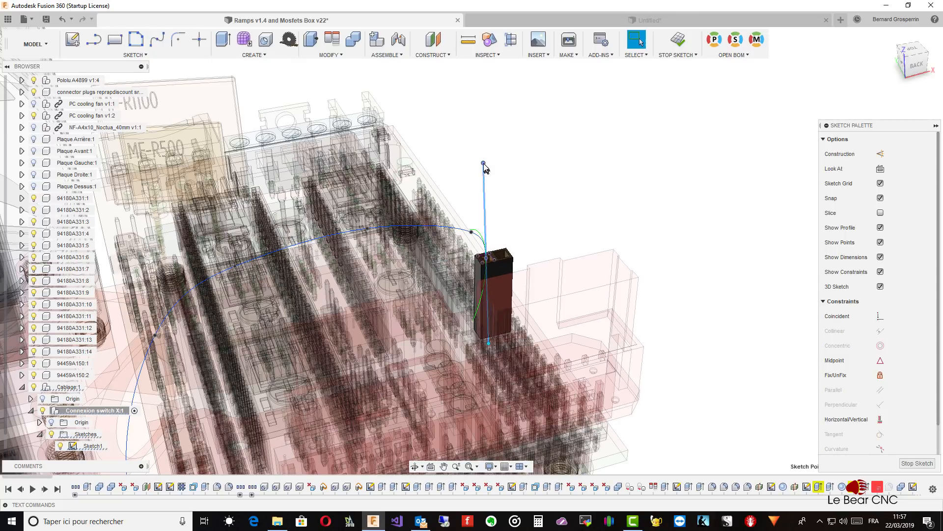
right_click(484, 165)
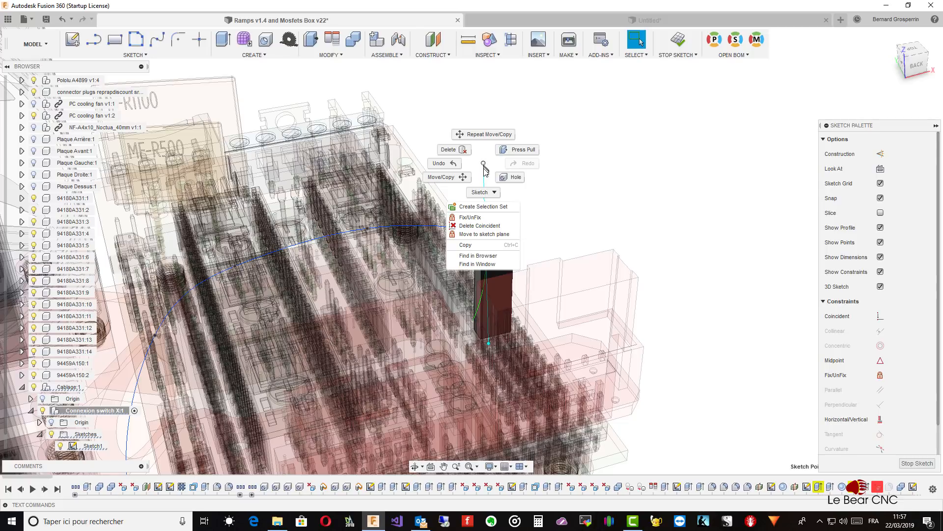
click(458, 177)
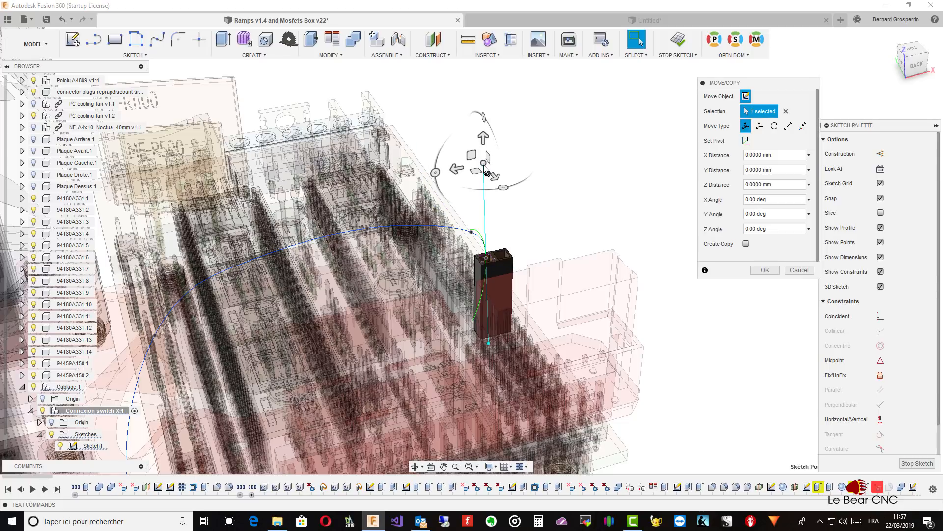
drag(484, 165, 487, 185)
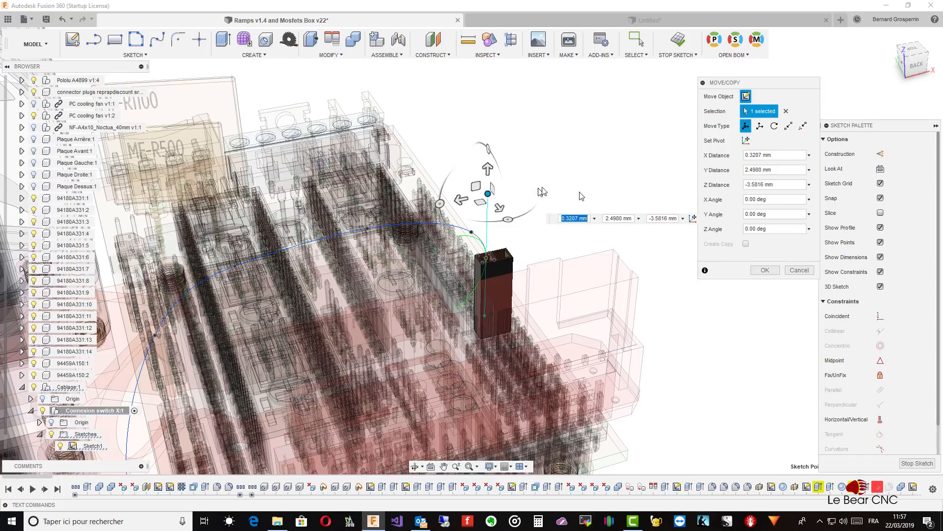
click(769, 271)
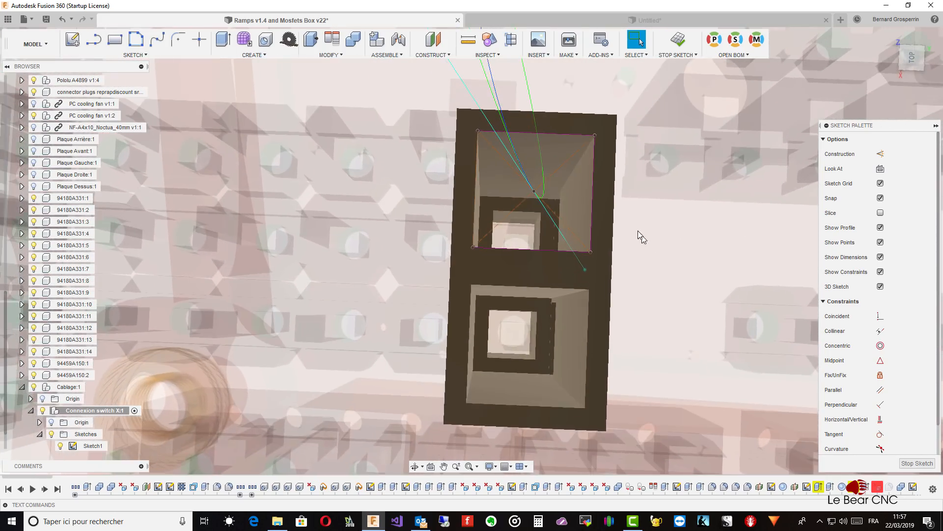
- Draw a centre-diameter circle of 1.554 mm on the spline's start point at the centre of the connector opening
scroll(579, 215, up, 3)
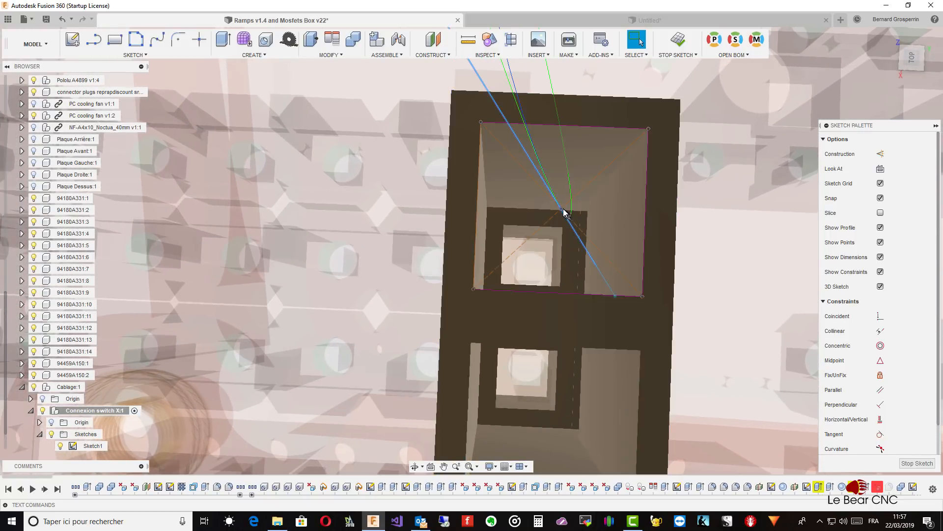
scroll(568, 213, down, 3)
shift+middle_drag(421, 103, 508, 121)
scroll(508, 121, down, 2)
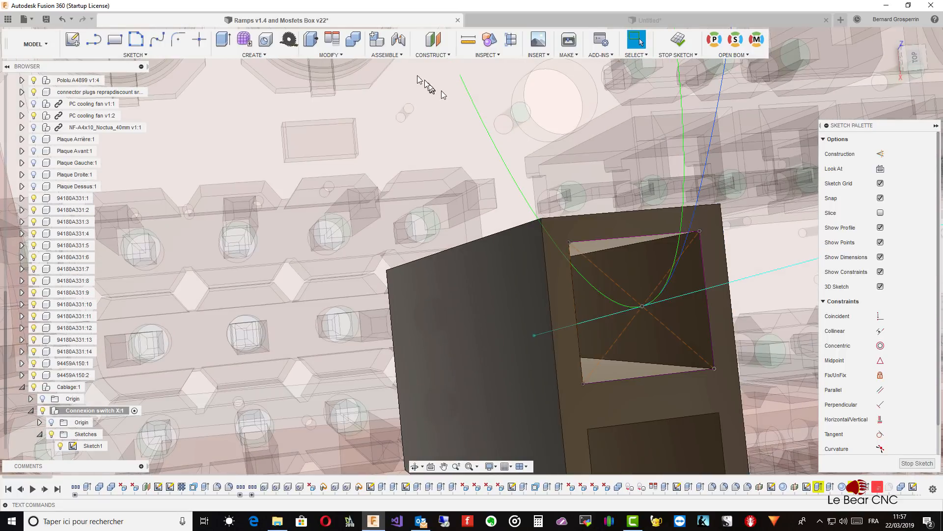
click(135, 54)
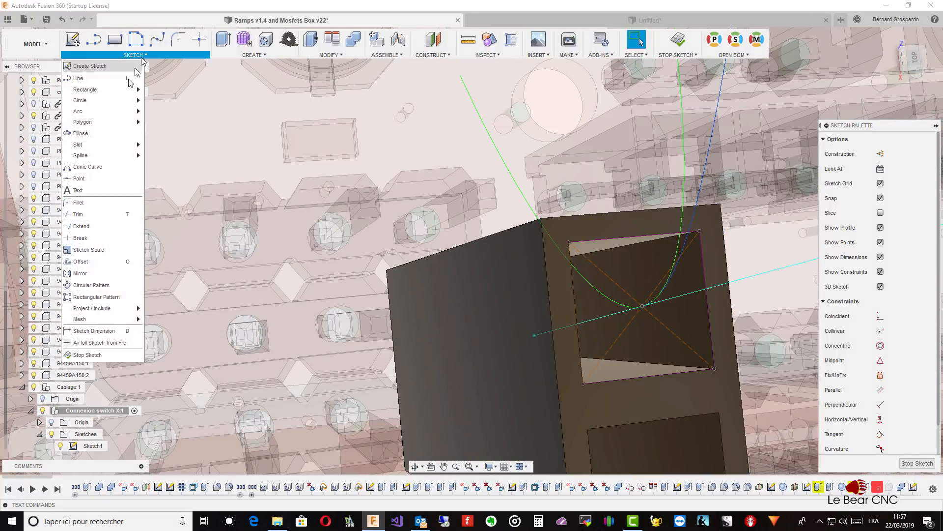
mouse_move(99, 105)
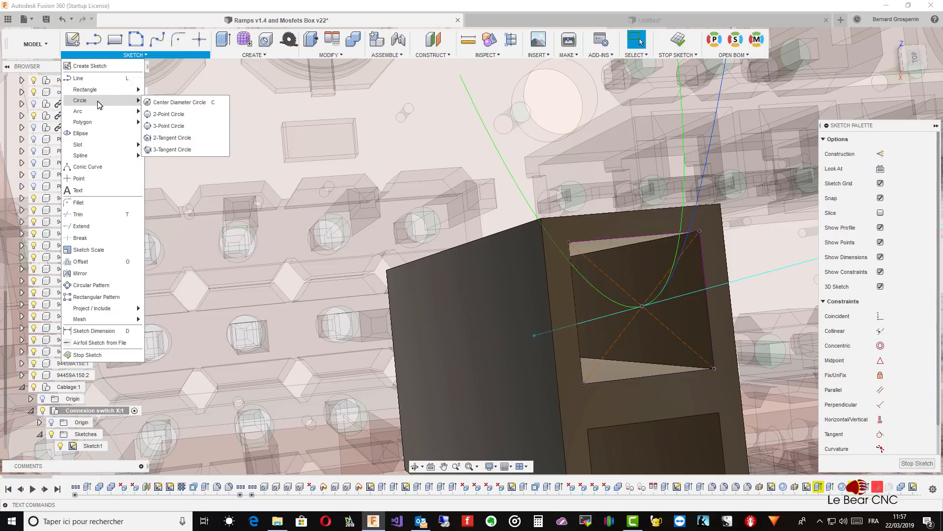
click(182, 104)
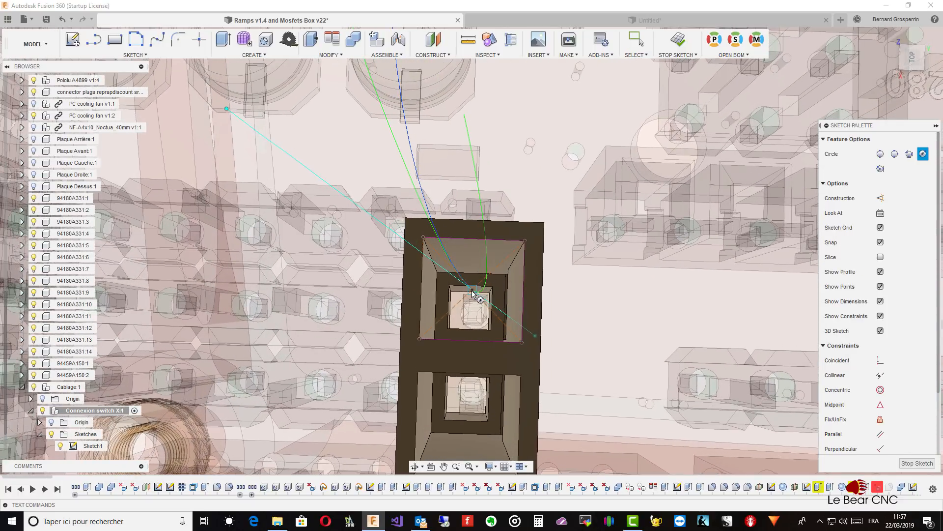
click(474, 290)
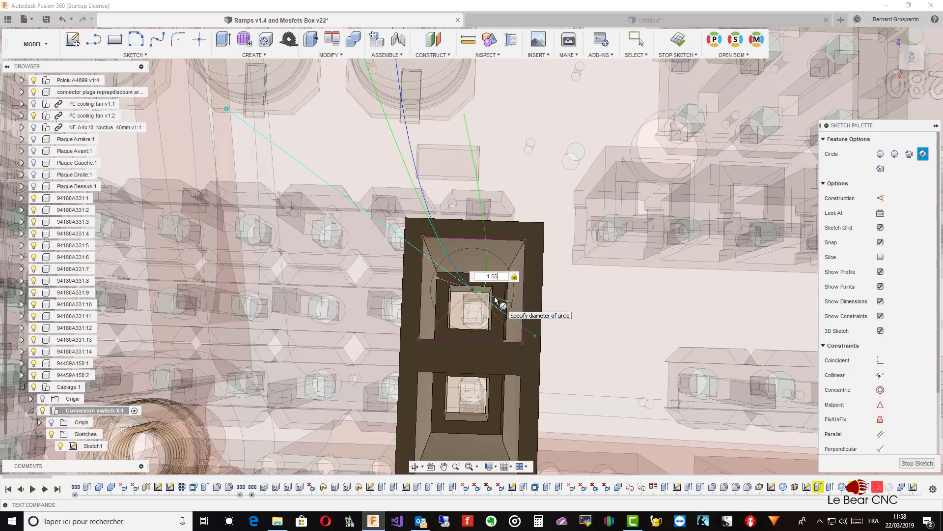
key(Return)
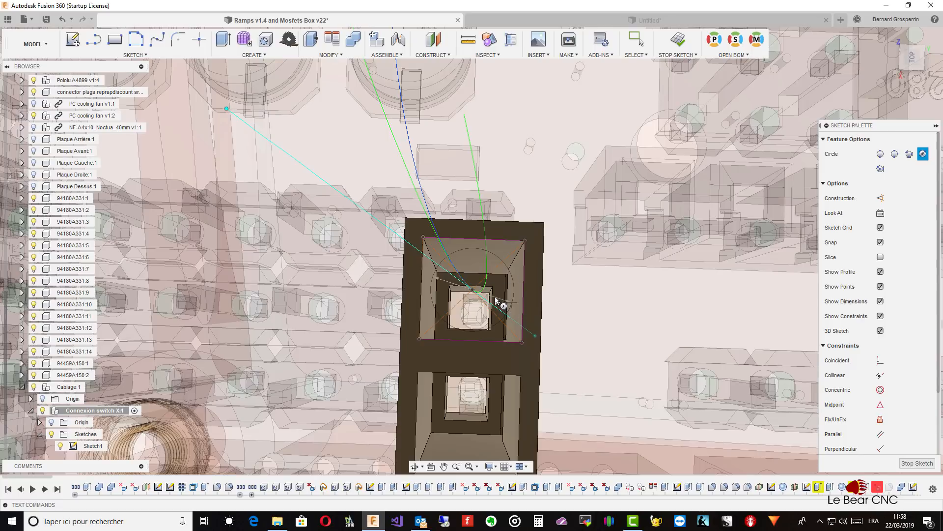
key(Escape)
shift+middle_drag(497, 300, 550, 196)
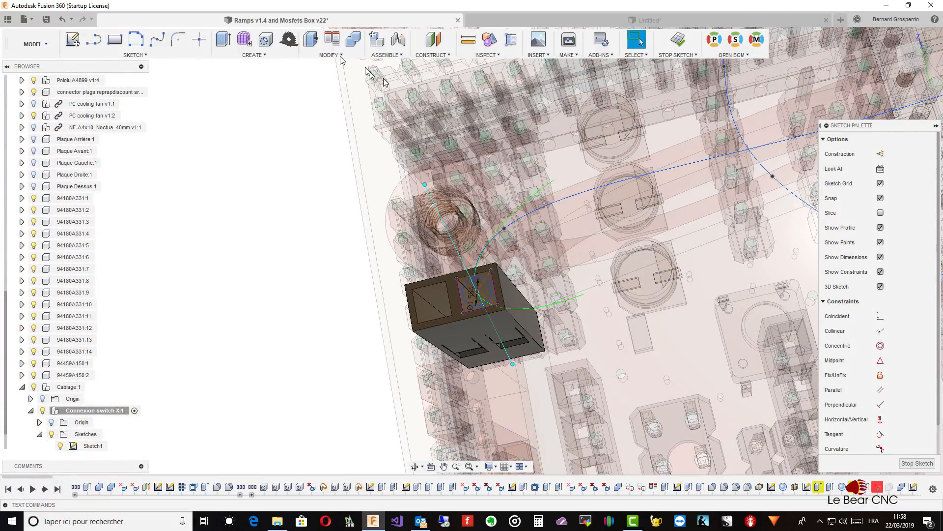
- Sweep the circle profile along the spline as a single-path new body with perpendicular orientation and distance 1
click(265, 55)
click(233, 114)
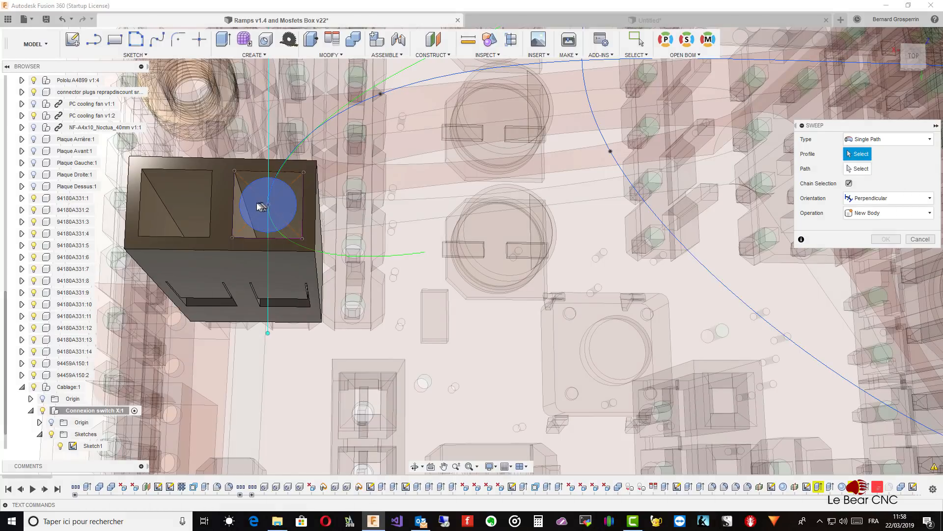
click(255, 207)
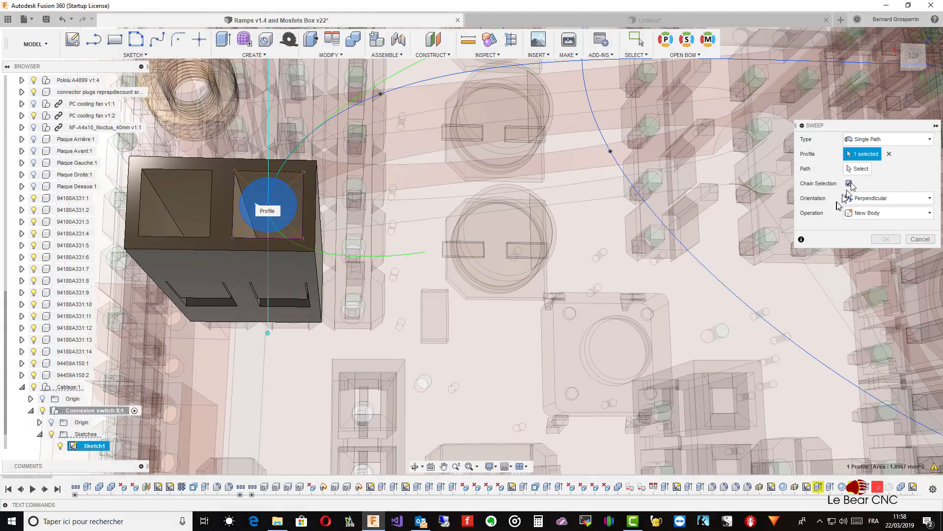
click(859, 172)
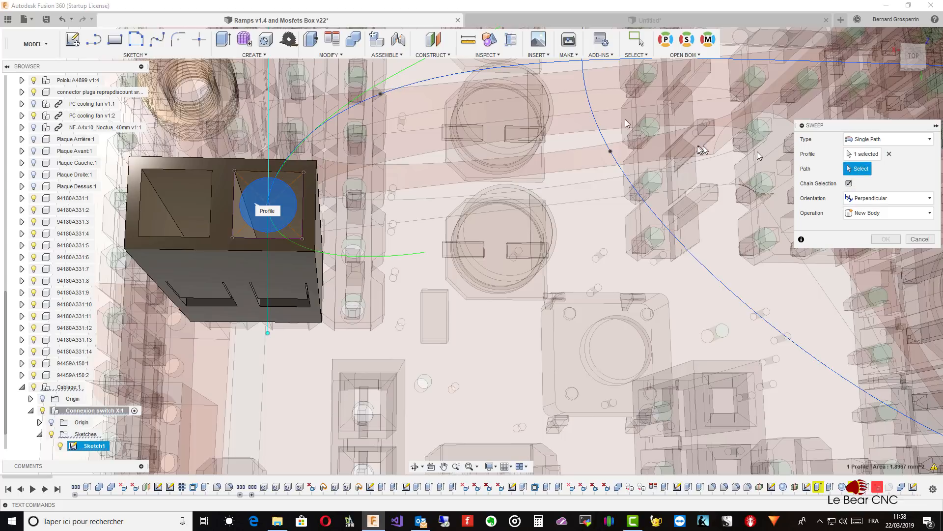
click(467, 74)
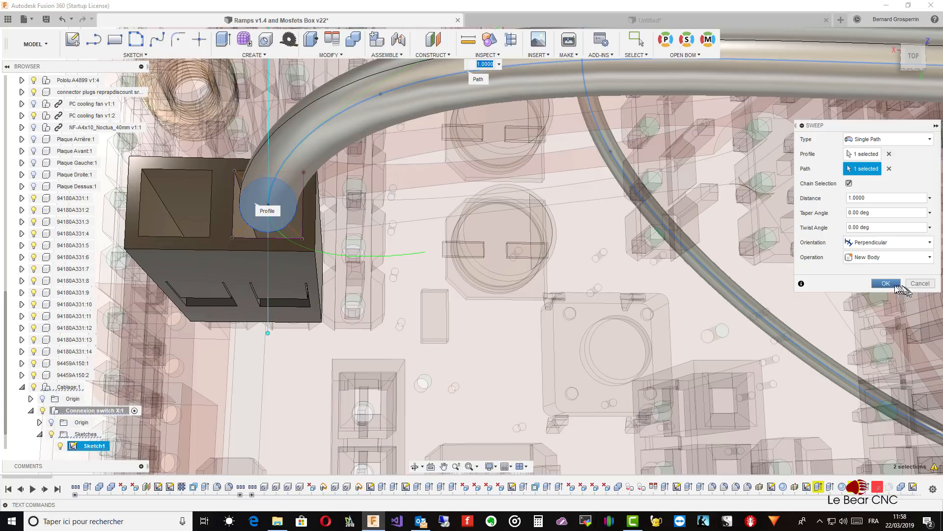
click(886, 284)
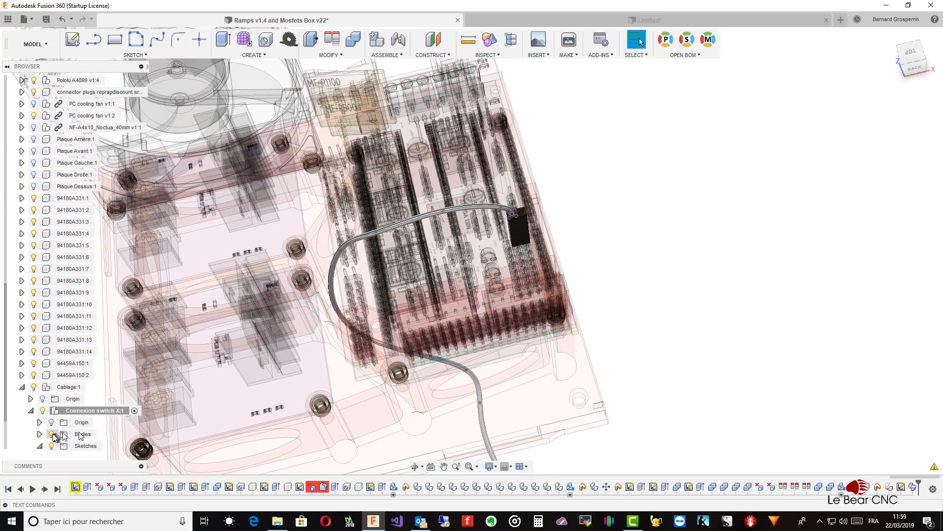
- Apply the Plastic - Glossy (Black) appearance to the Connexion switch X component, removing the appearances applied to its bodies
right_click(84, 449)
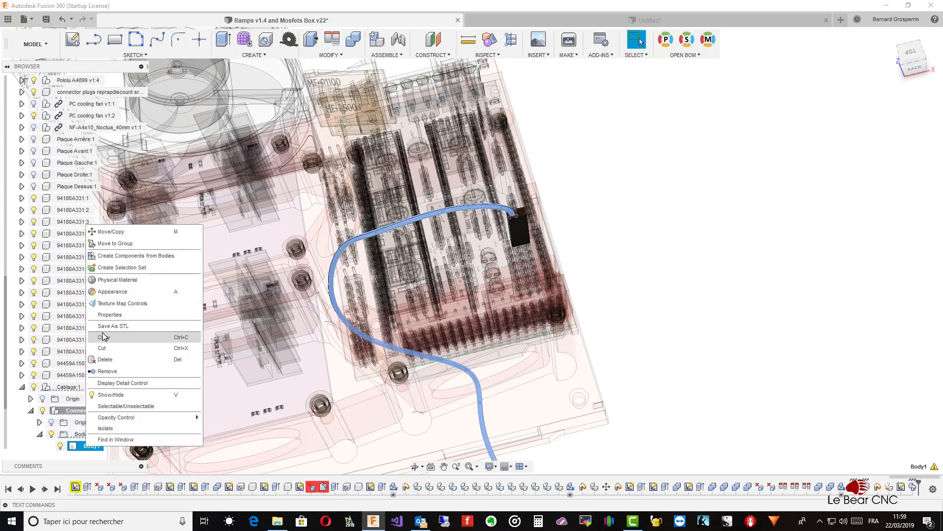
click(115, 296)
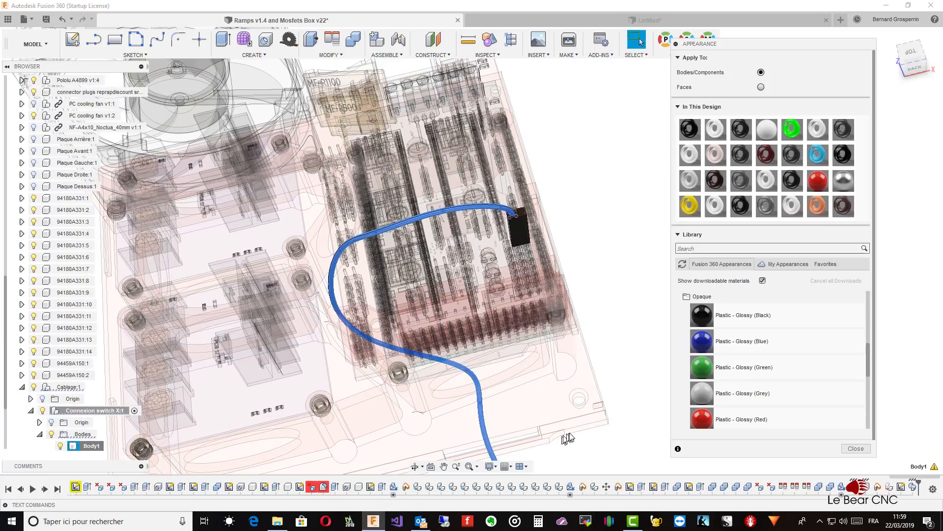
drag(703, 315, 479, 391)
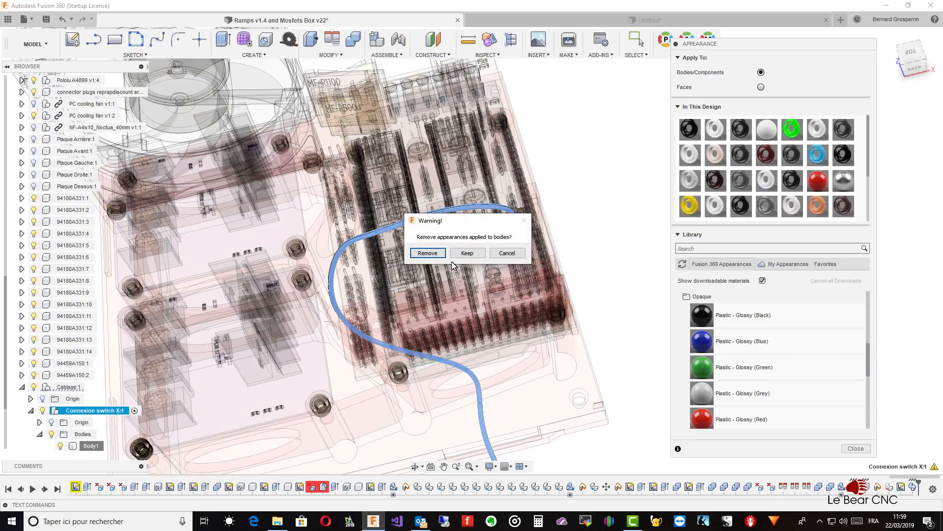
click(428, 253)
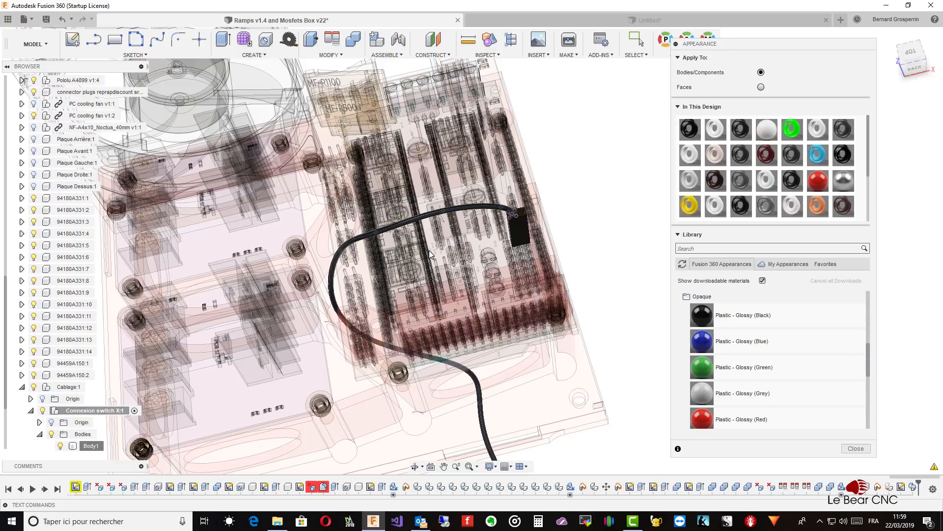
click(852, 453)
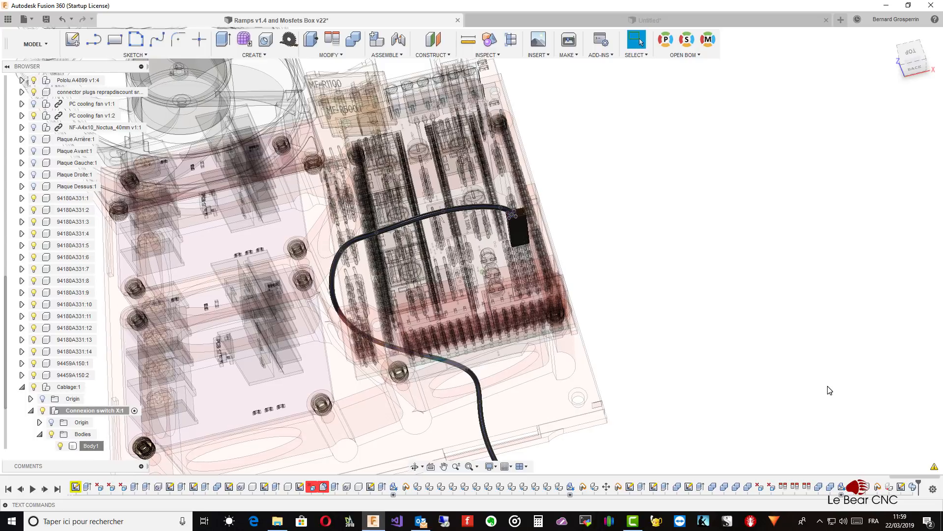
- Activate the top-level Ramps v1.4 and Mosfets Box component and clear the selection
scroll(709, 350, down, 1)
scroll(709, 351, down, 3)
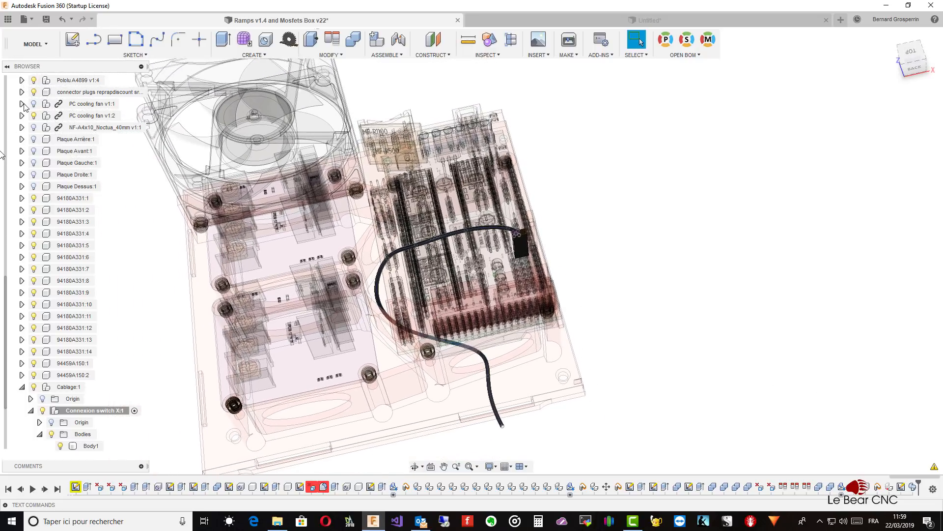
drag(6, 287, 4, 86)
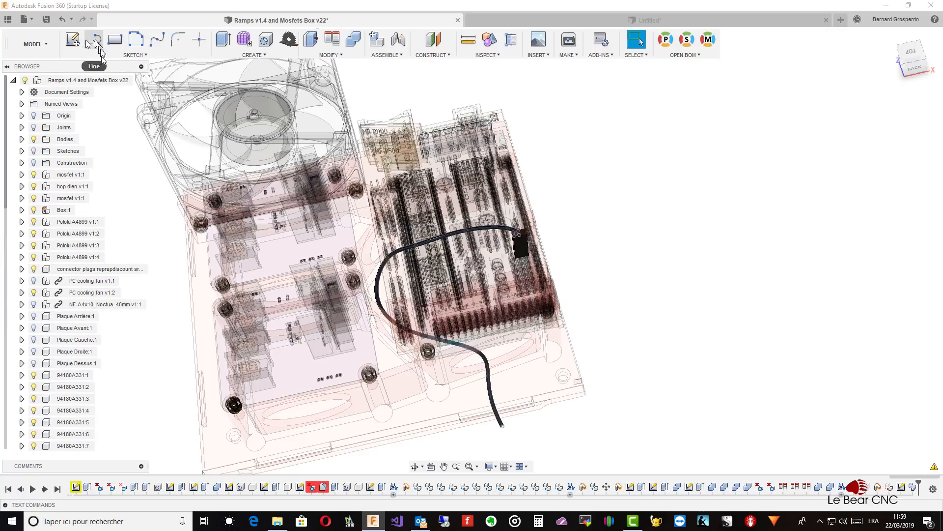
click(138, 82)
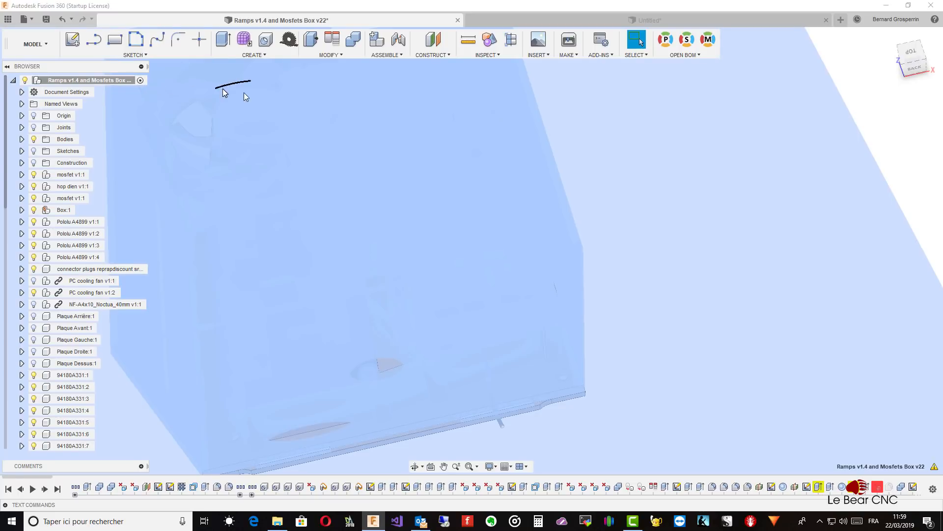
click(676, 215)
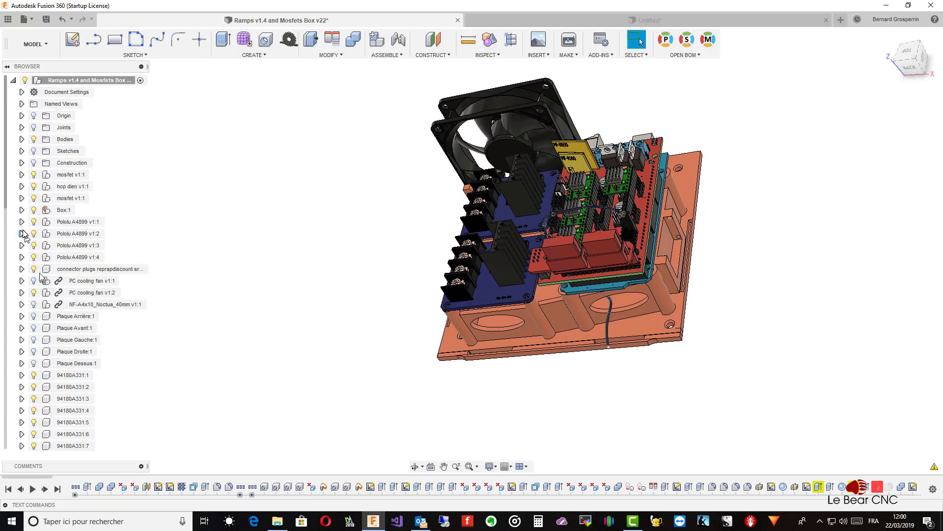
- Open Sketch1 of the Connexion switch X component for editing
drag(6, 204, 6, 484)
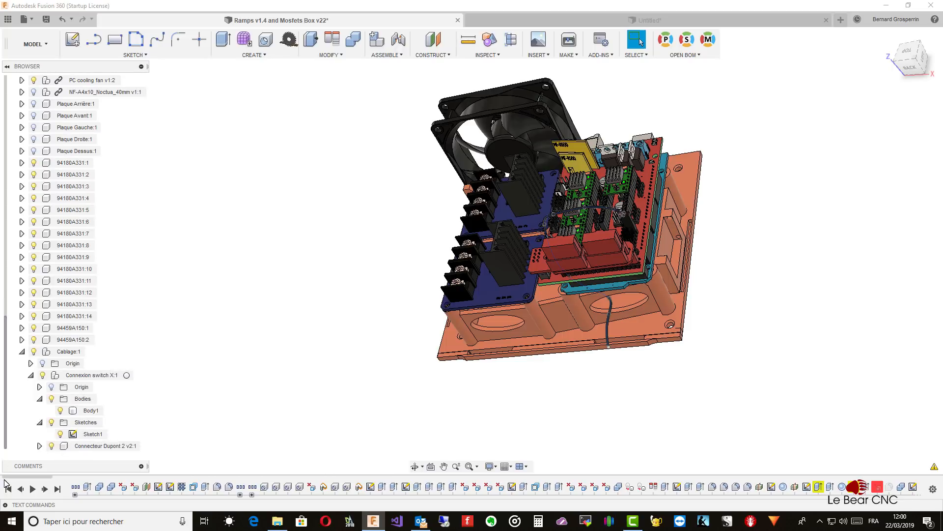
right_click(93, 436)
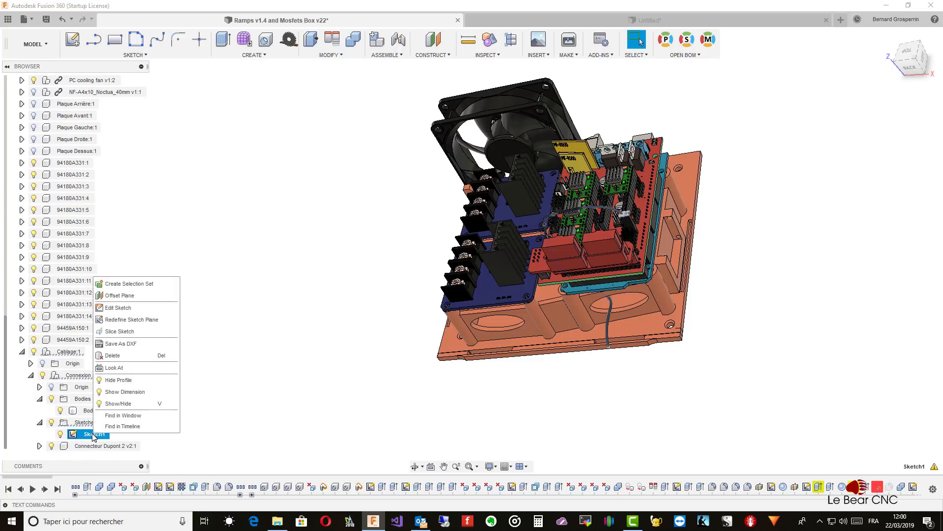
click(117, 309)
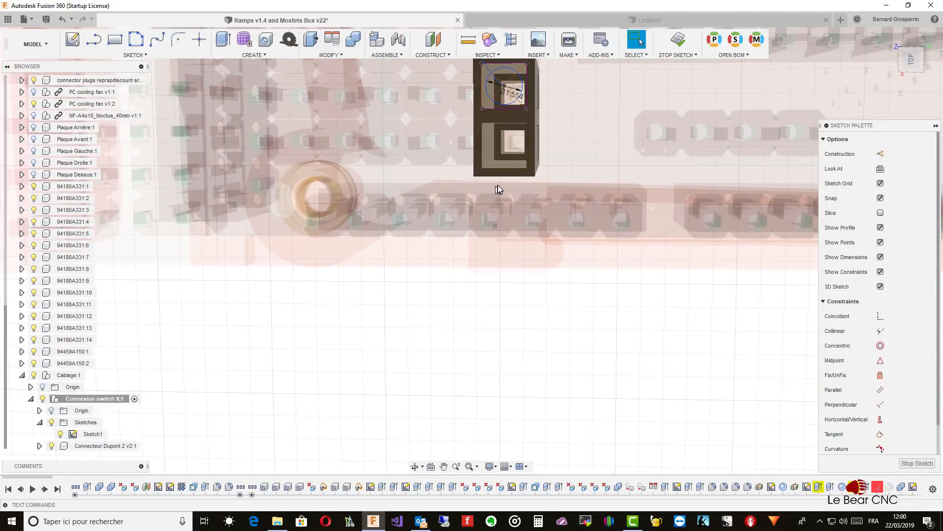
- Sketch a 1.554 mm center-diameter circle centred in the Dupont connector's second, empty opening
key(m)
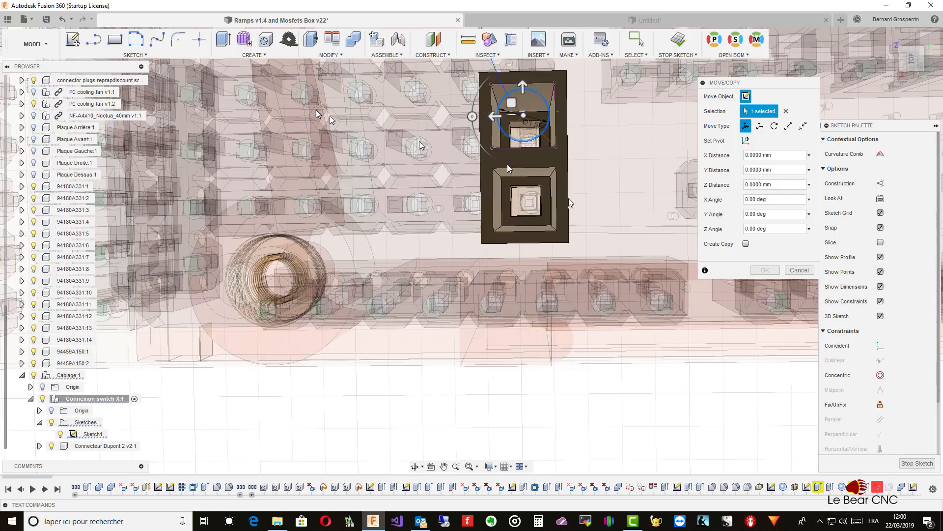
click(152, 55)
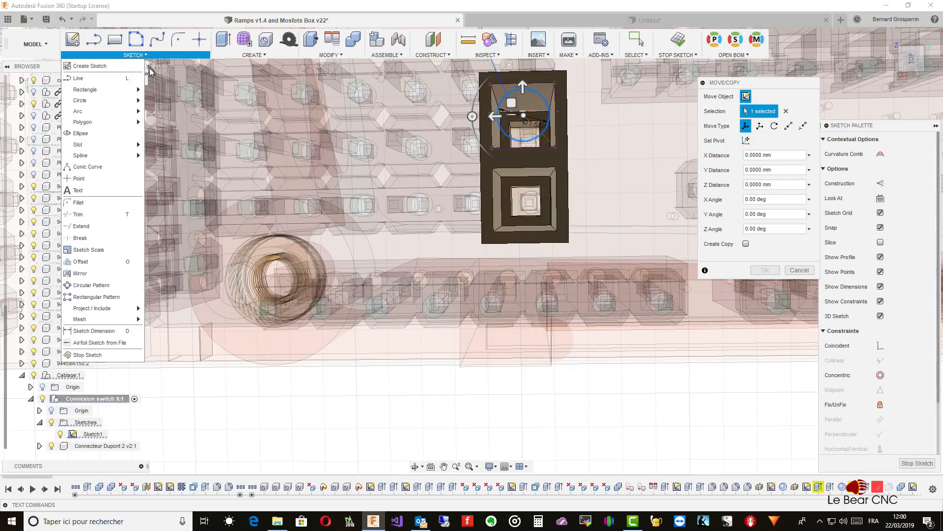
mouse_move(115, 102)
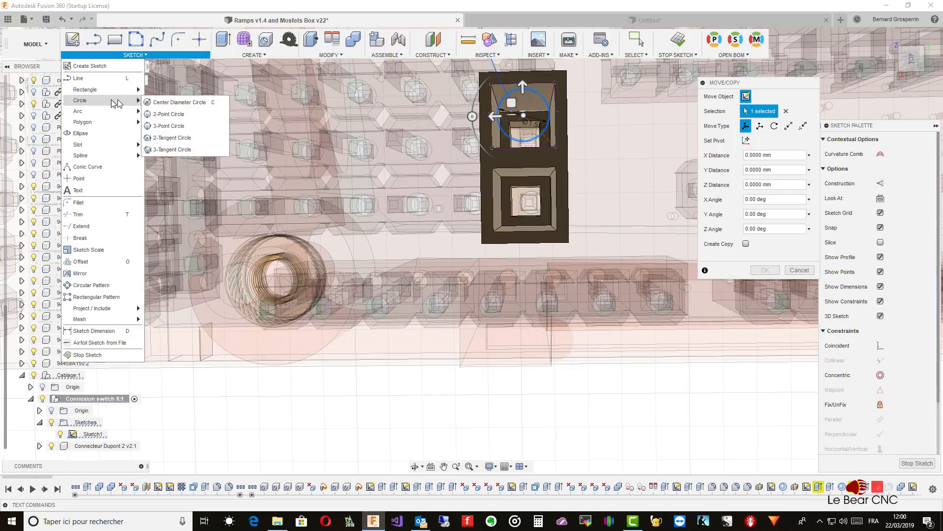
click(171, 102)
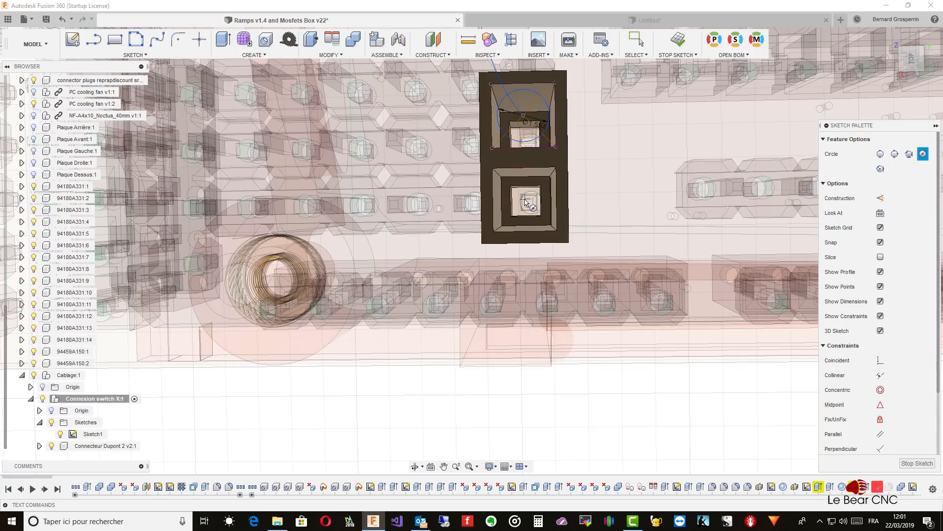
click(527, 204)
scroll(552, 291, up, 2)
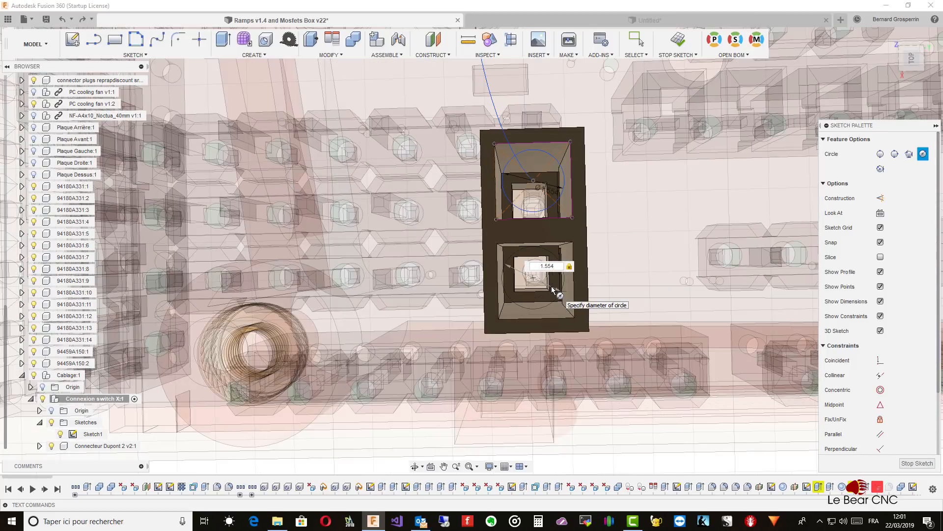
click(553, 289)
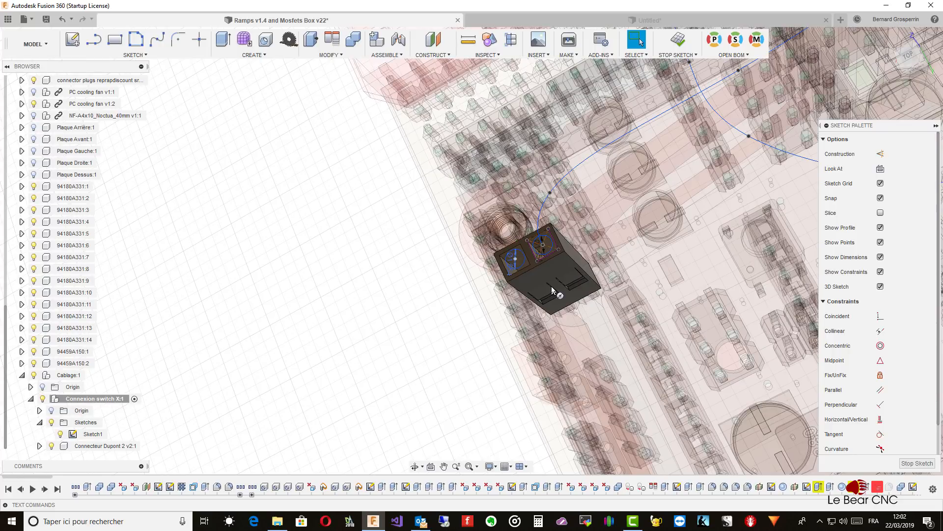
- Sweep the new circle along the existing spline as a single-path new body with perpendicular orientation and distance 1
shift+middle_drag(495, 233, 433, 187)
click(253, 56)
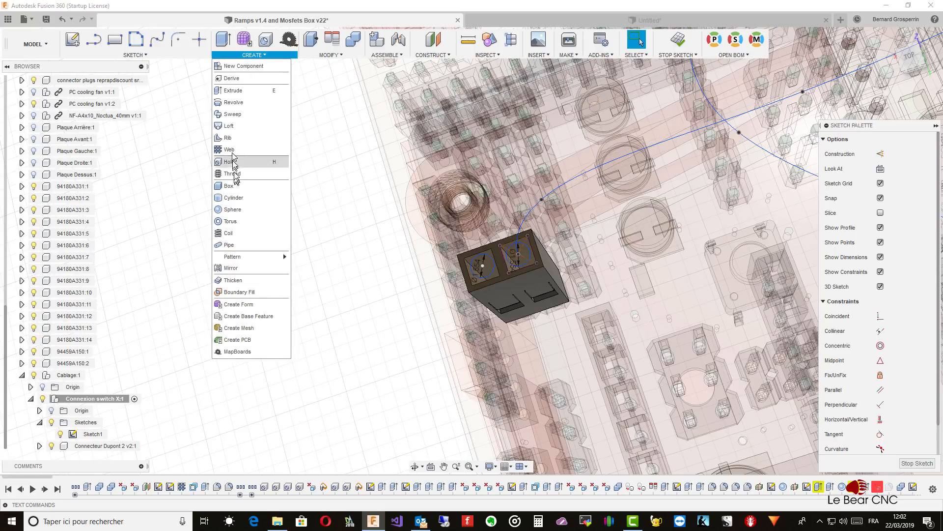
click(233, 115)
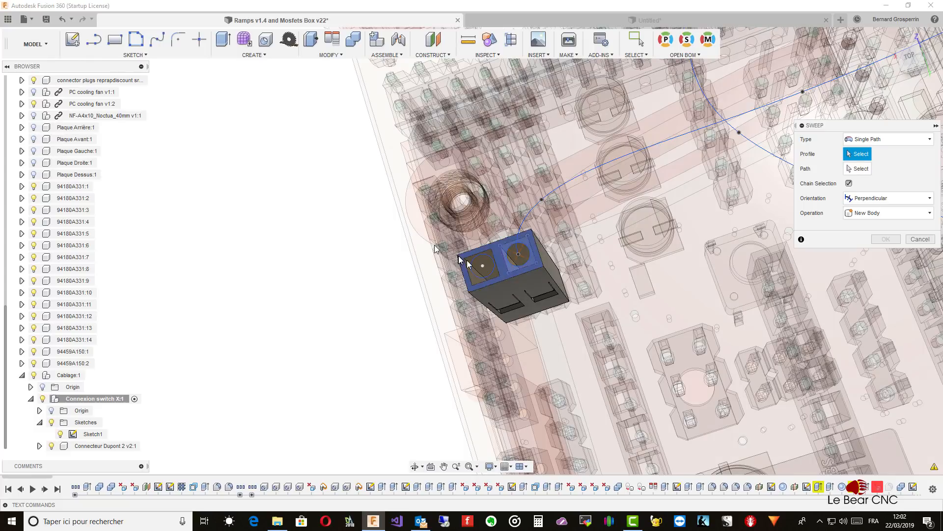
scroll(490, 271, up, 3)
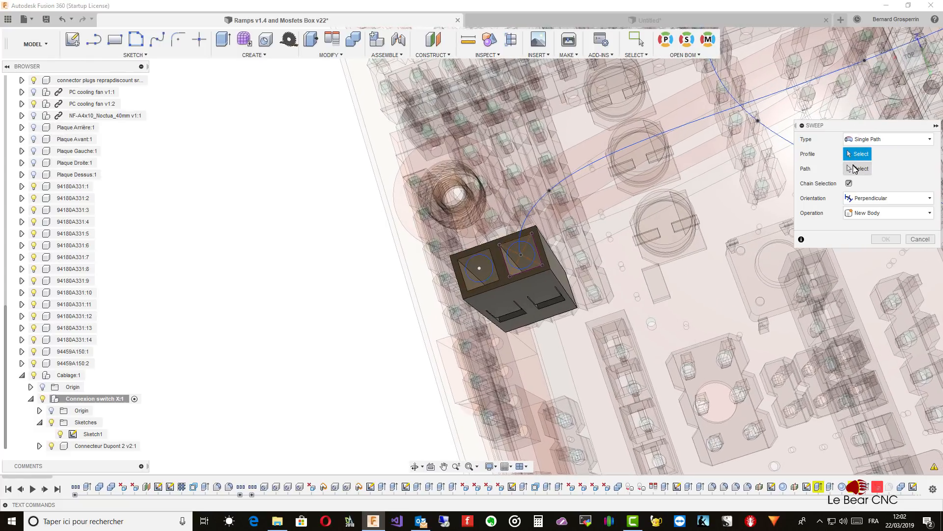
scroll(611, 257, up, 5)
click(512, 296)
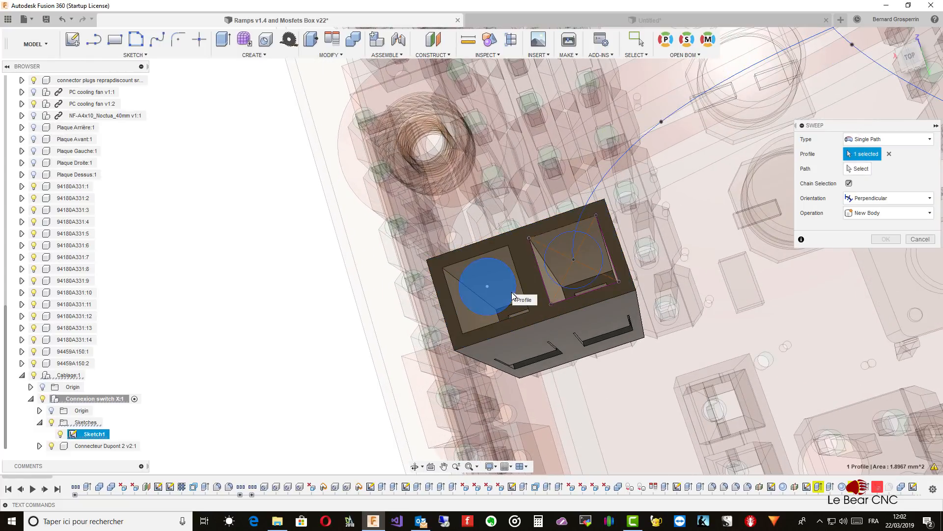
click(858, 168)
click(639, 147)
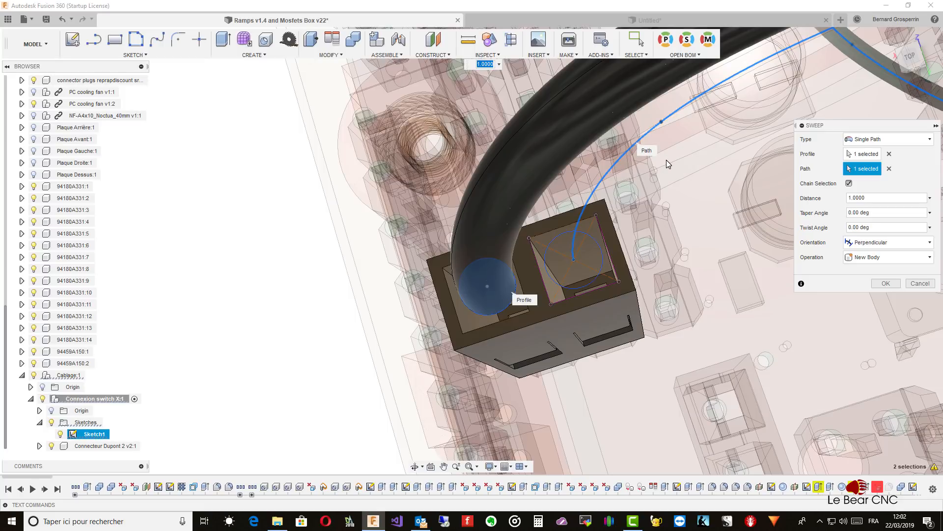
click(882, 284)
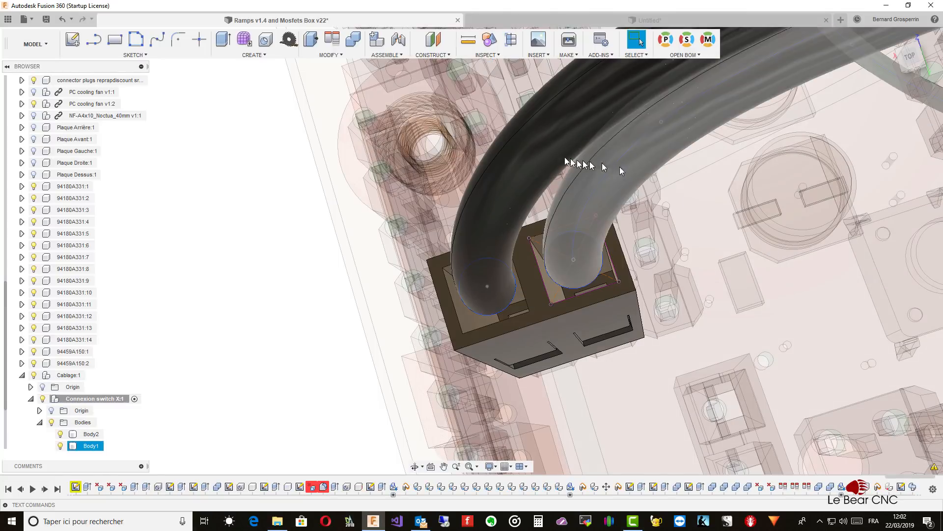
click(544, 151)
right_click(544, 151)
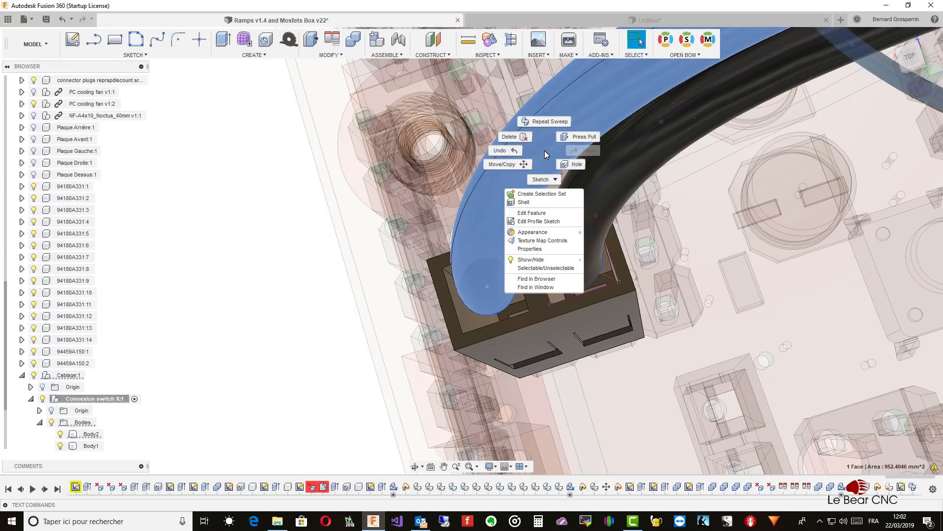
click(540, 179)
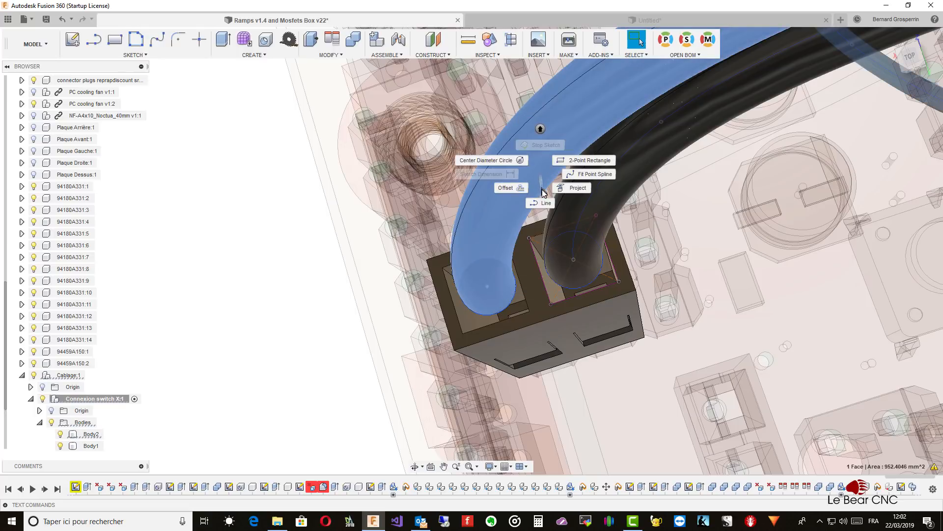
key(Escape)
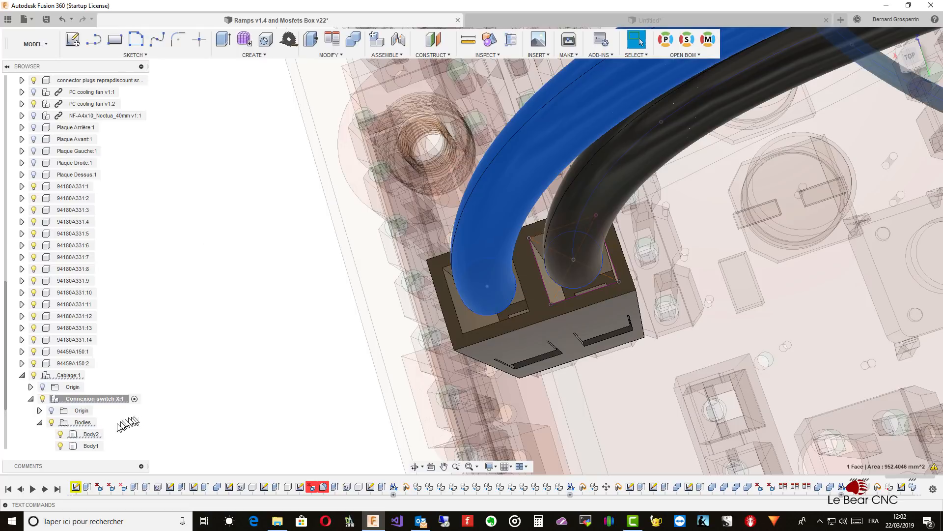
- Try to apply the Plastic - Glossy (Red) appearance to the second cable body, Body2
click(95, 435)
right_click(95, 435)
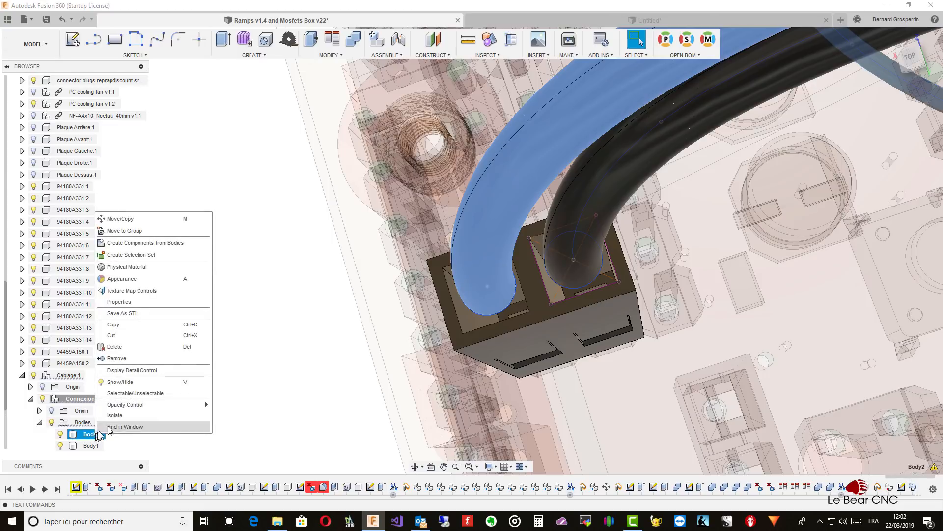
click(143, 286)
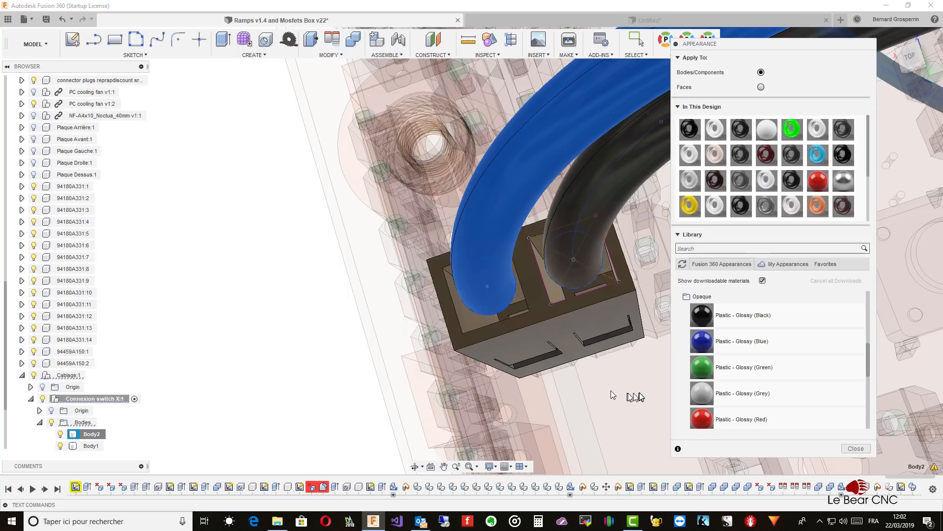
drag(701, 419, 476, 242)
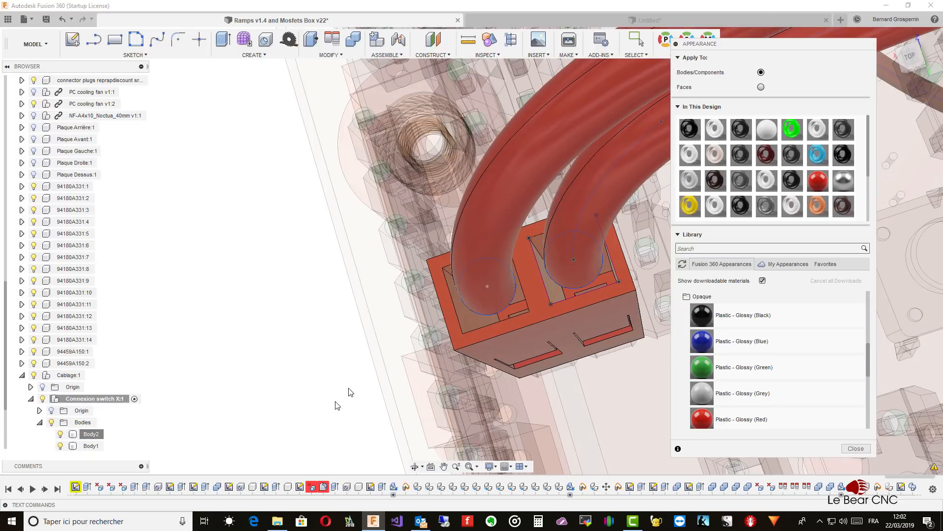
- Reapply the Plastic - Glossy (Black) appearance over the red on the cables and connector, and close the appearance settings
click(91, 446)
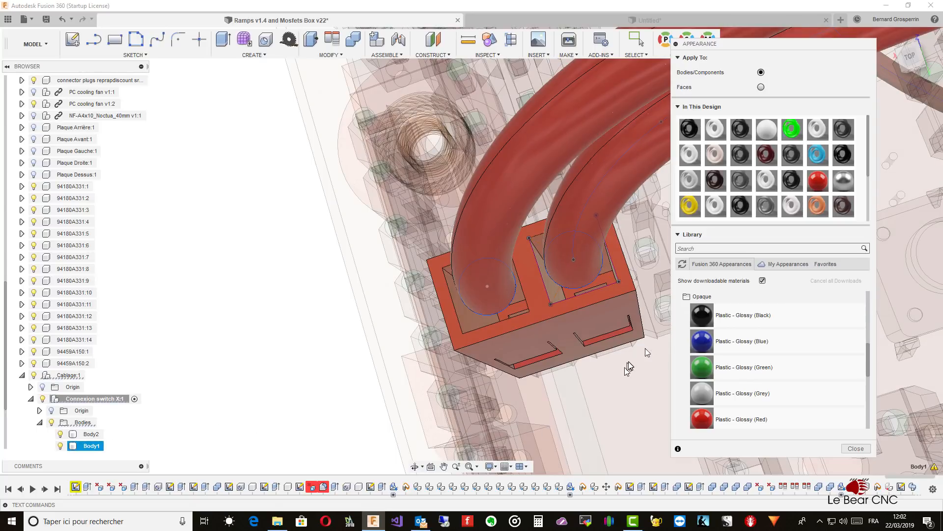
drag(698, 314, 592, 240)
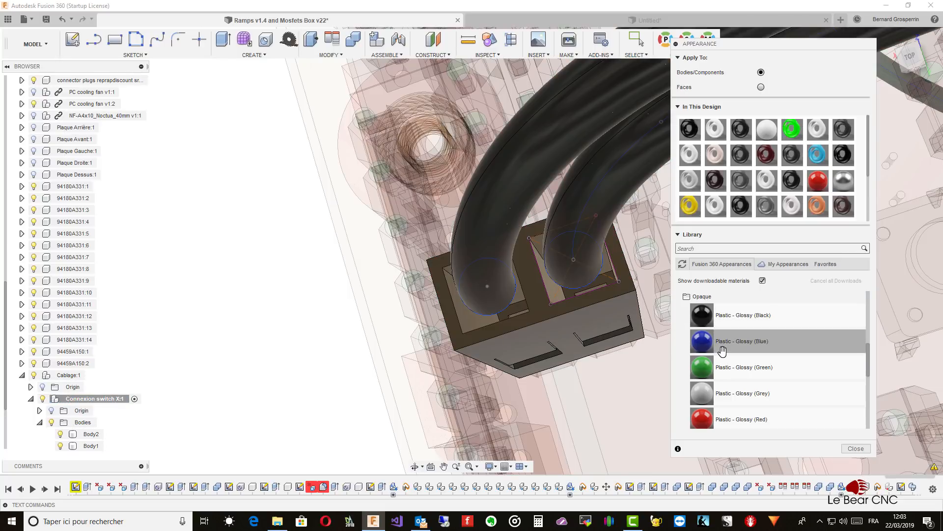
click(855, 448)
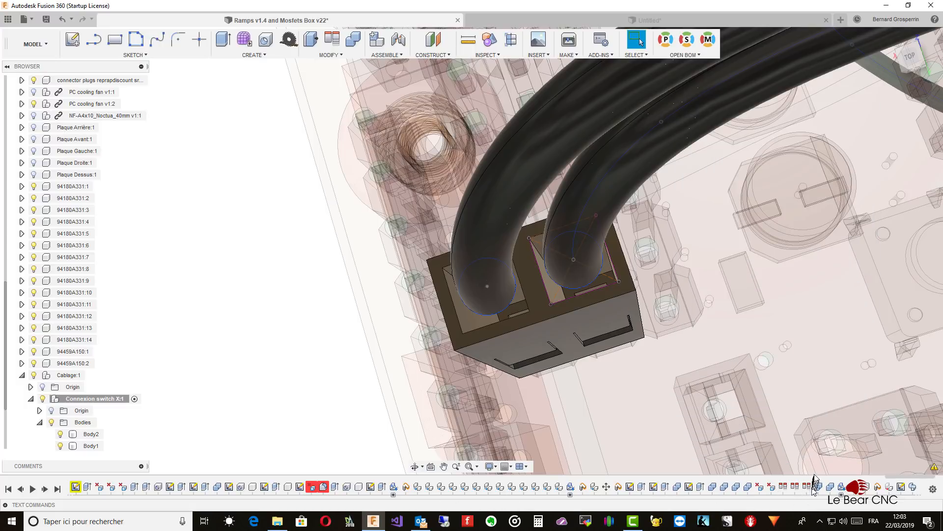
- Open the first cable's sweep feature and examine its profile, path and options
scroll(819, 478, up, 2)
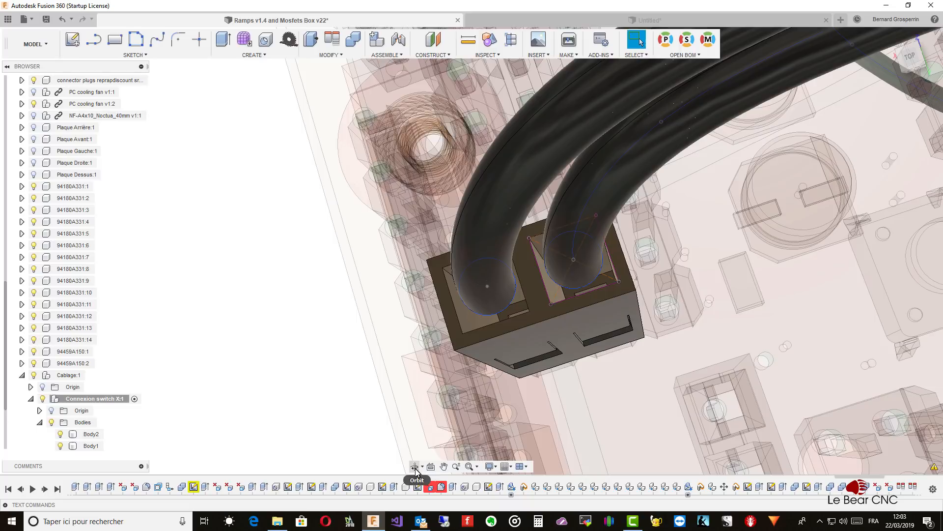
click(487, 274)
click(486, 274)
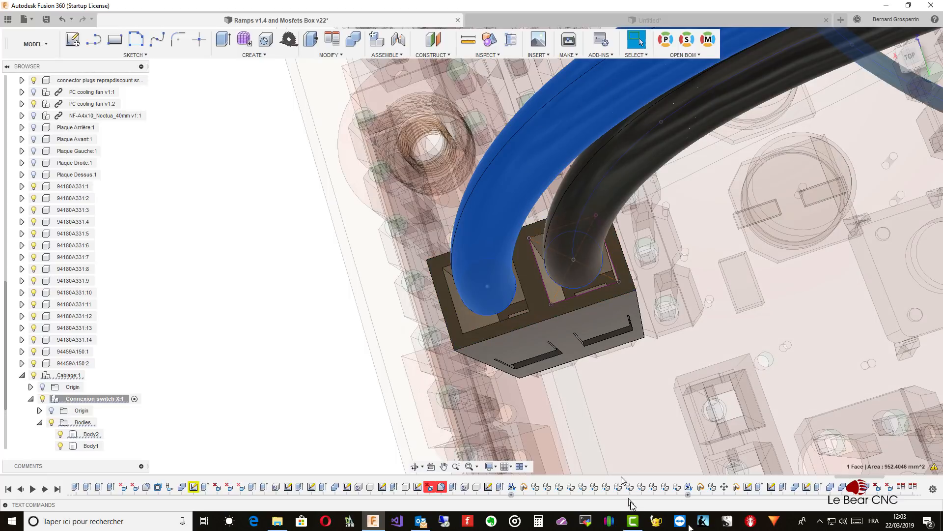
drag(870, 476, 933, 481)
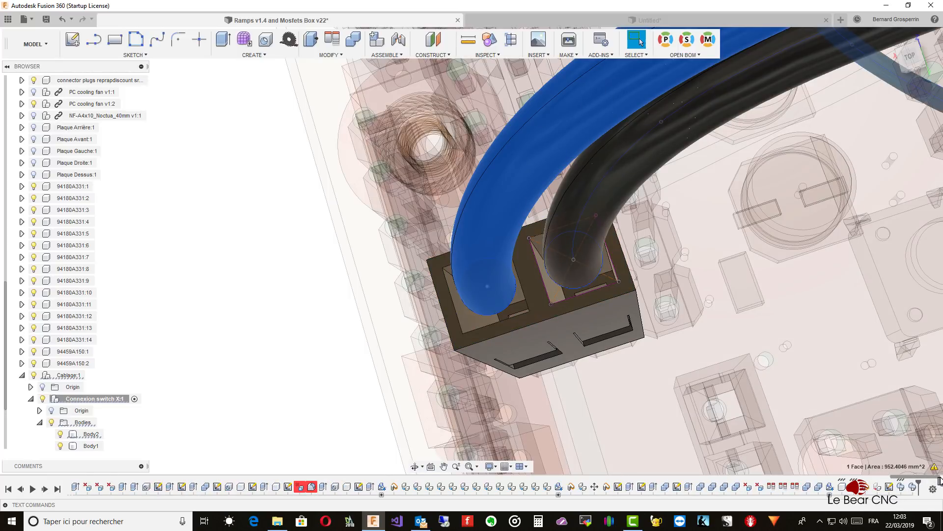
click(913, 487)
right_click(914, 489)
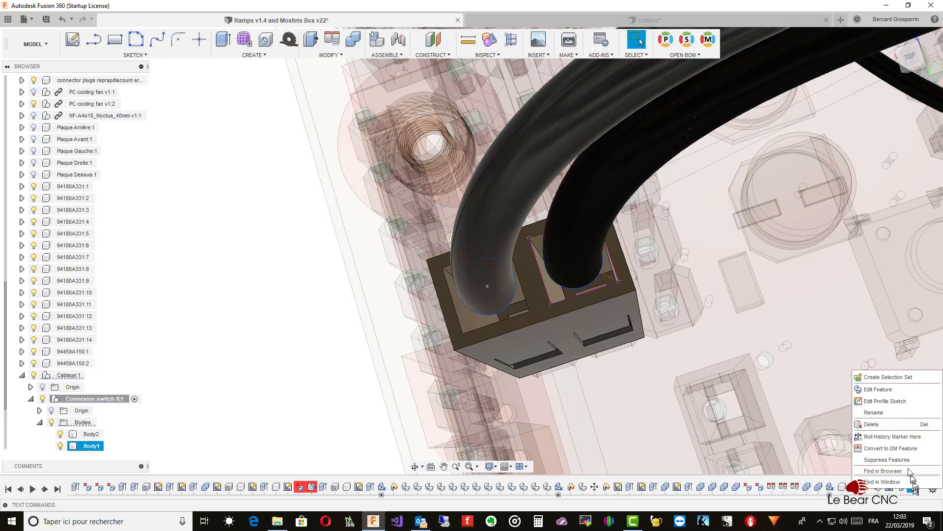
click(885, 390)
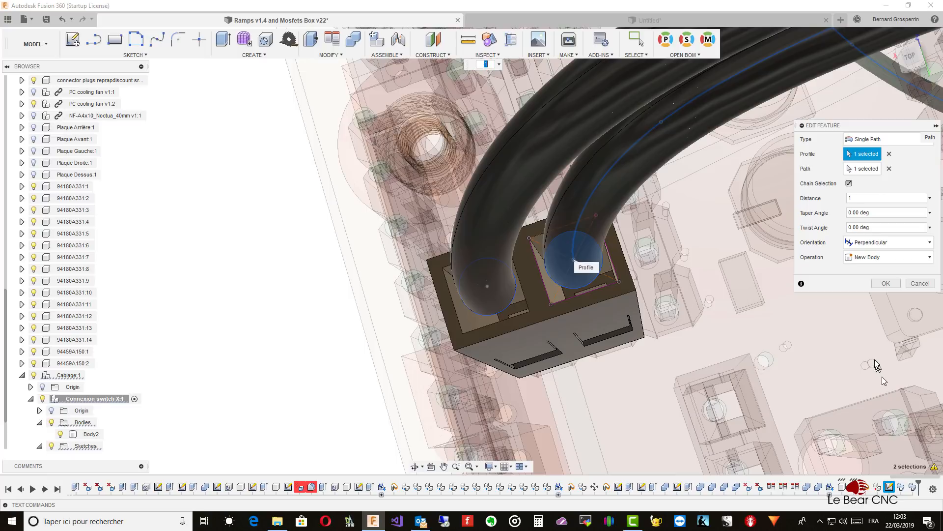
click(880, 283)
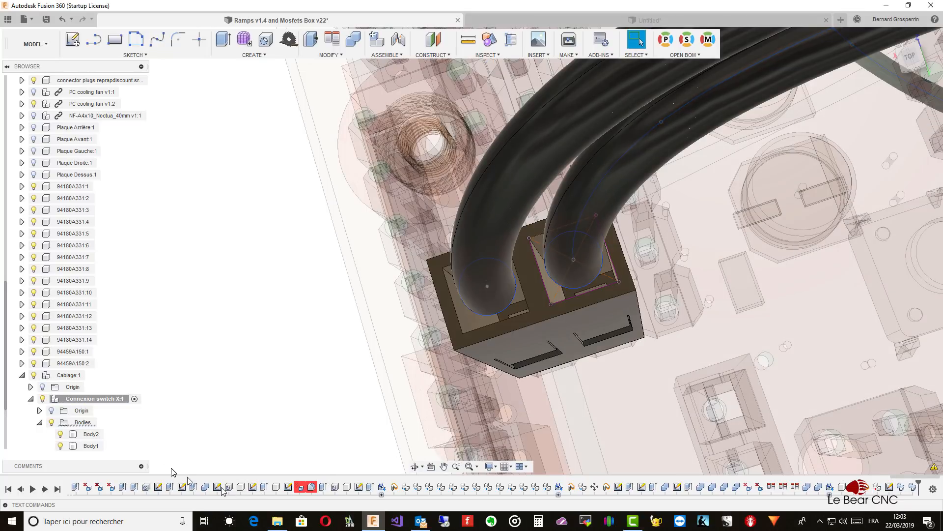
- Create separate components from the two cable bodies in Connexion switch X
right_click(84, 423)
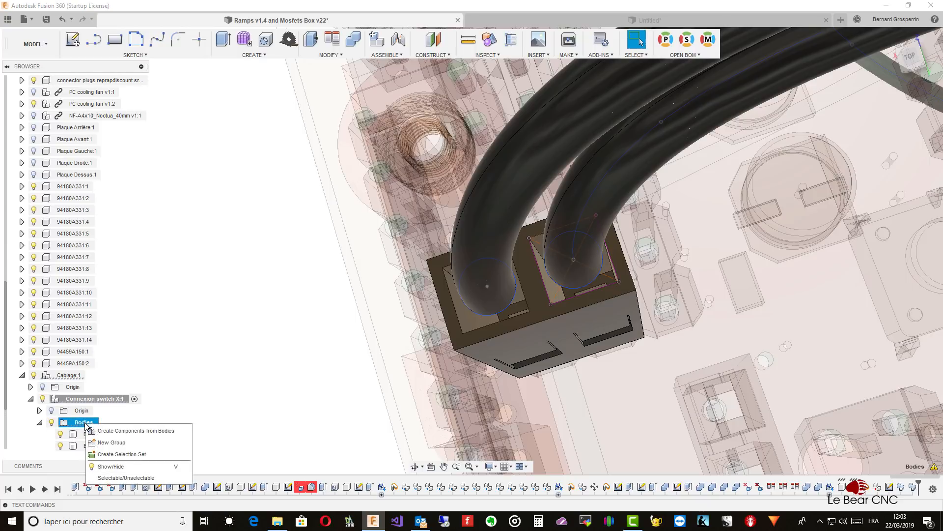
click(123, 431)
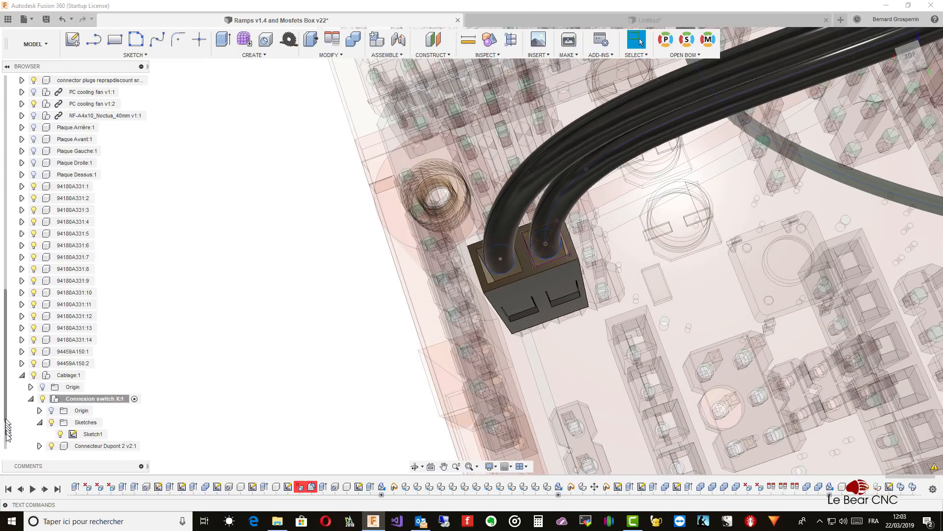
scroll(7, 430, down, 2)
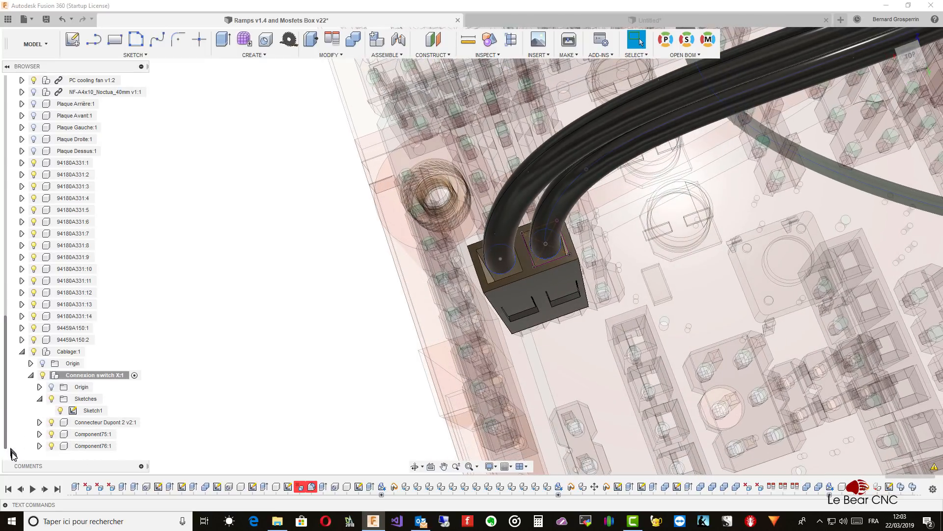
- Highlight the connector and each new cable component to identify them, ending with Component75 selected
click(94, 446)
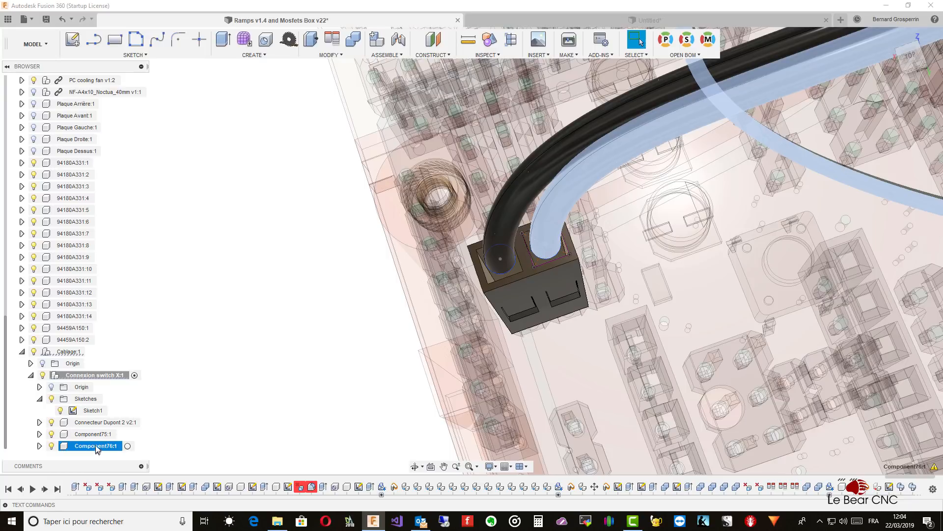
click(94, 434)
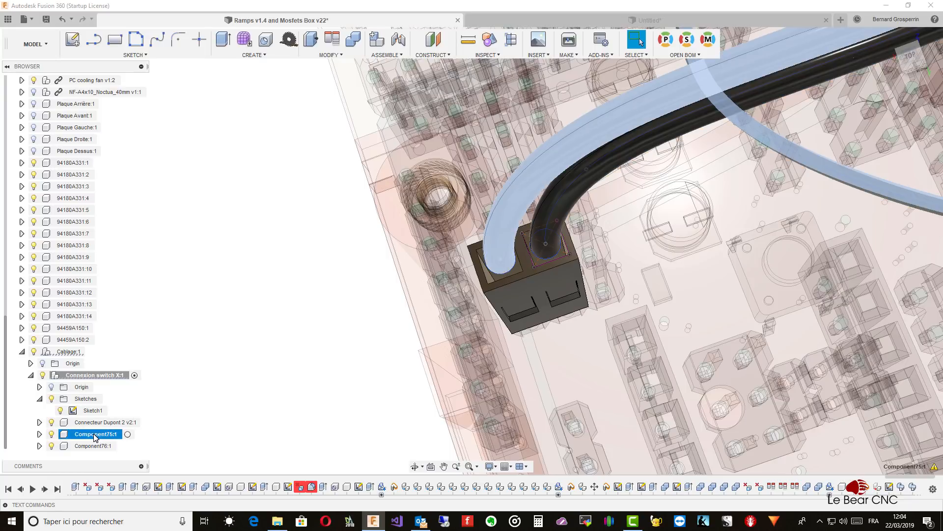
click(94, 445)
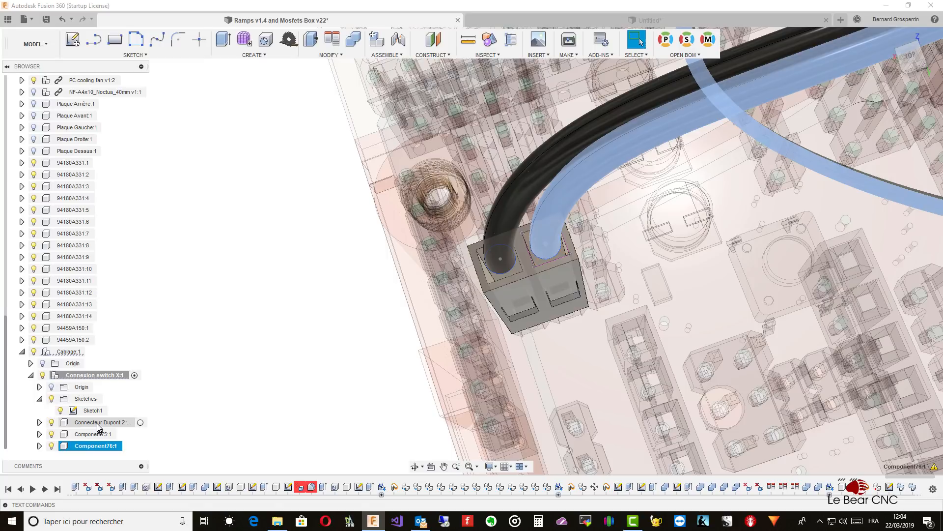
click(98, 424)
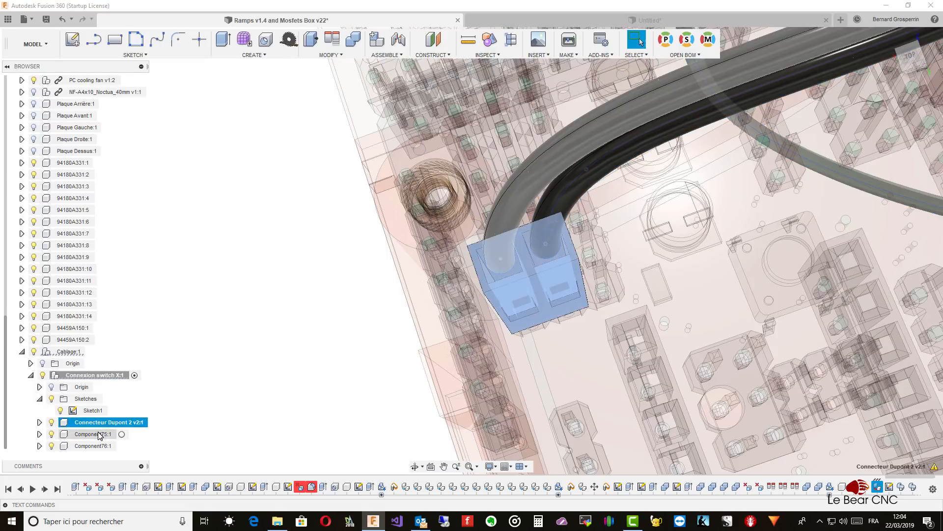
click(99, 434)
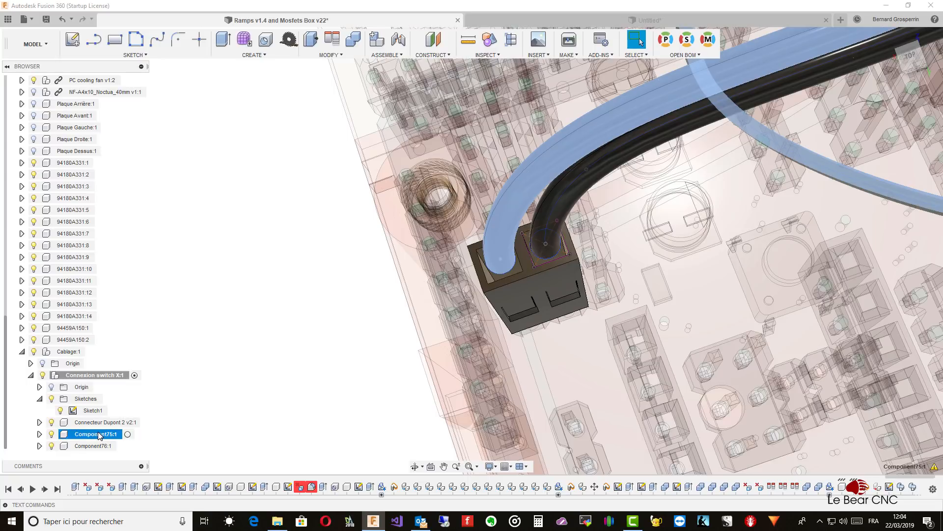
- Apply the Plastic - Glossy (Red) appearance to Component75 and close the appearance settings
right_click(100, 434)
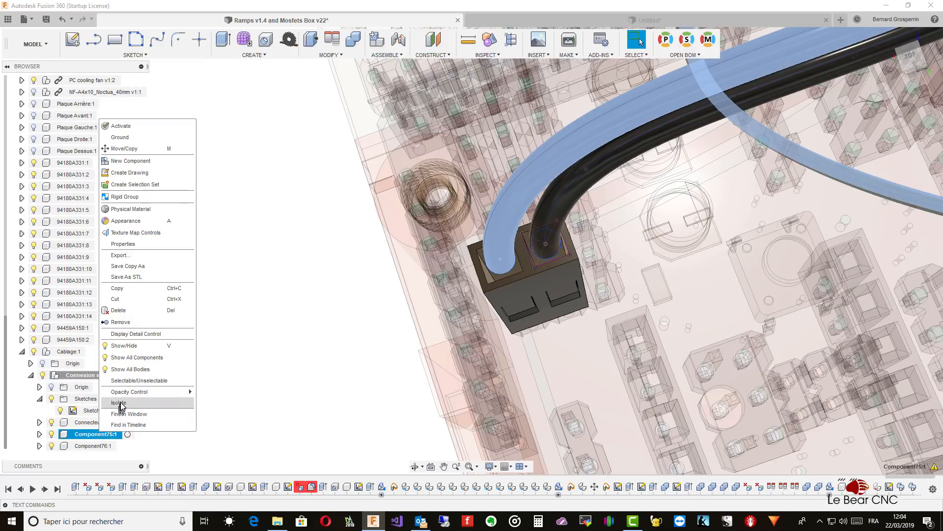
click(124, 221)
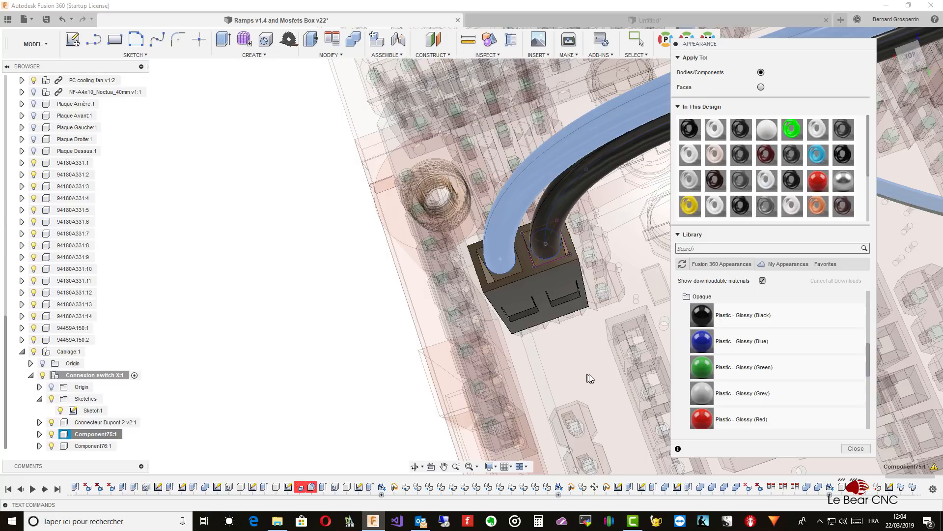
drag(701, 418, 500, 229)
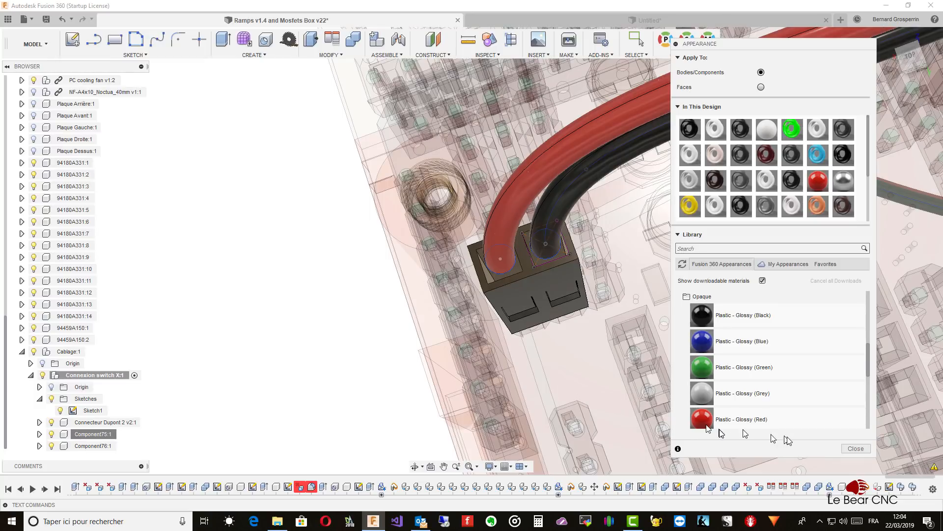
click(854, 449)
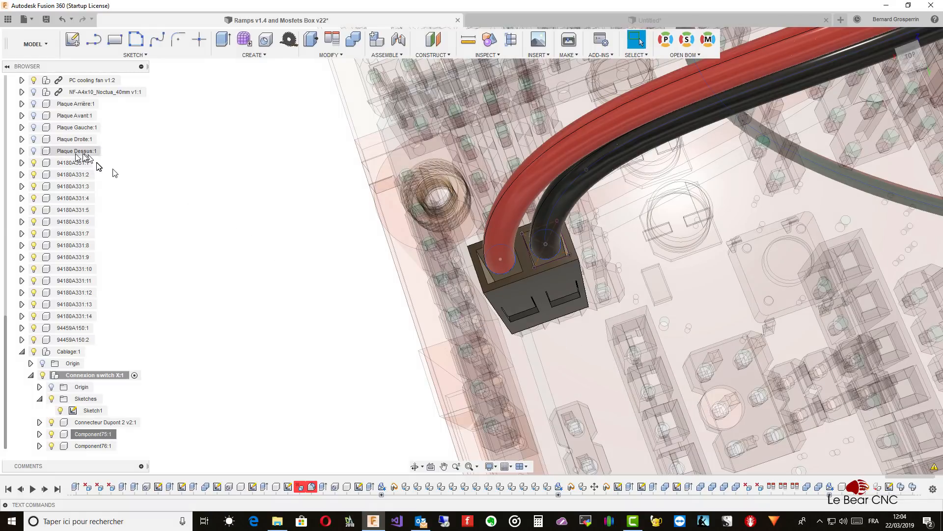
- Activate the top-level assembly and compute the interference between the red cable's body and the box, then close the results
drag(7, 328, 27, 62)
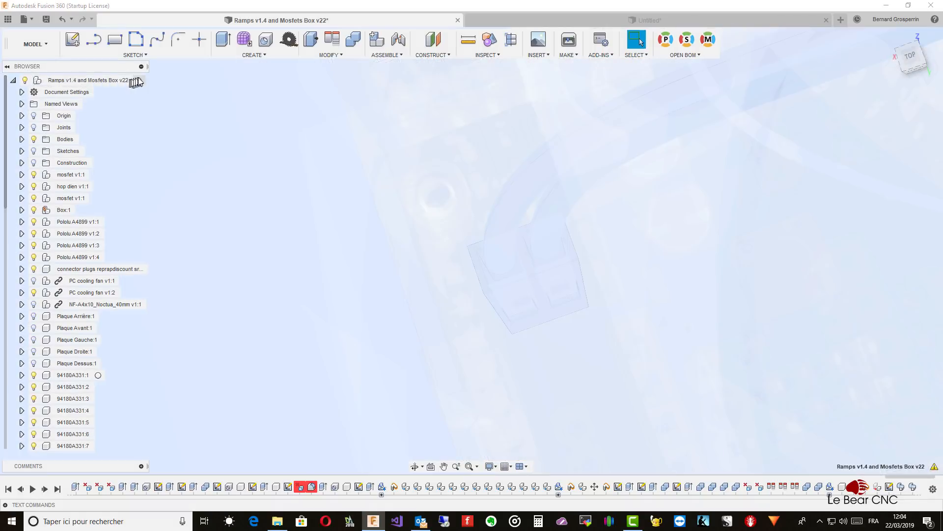
click(140, 81)
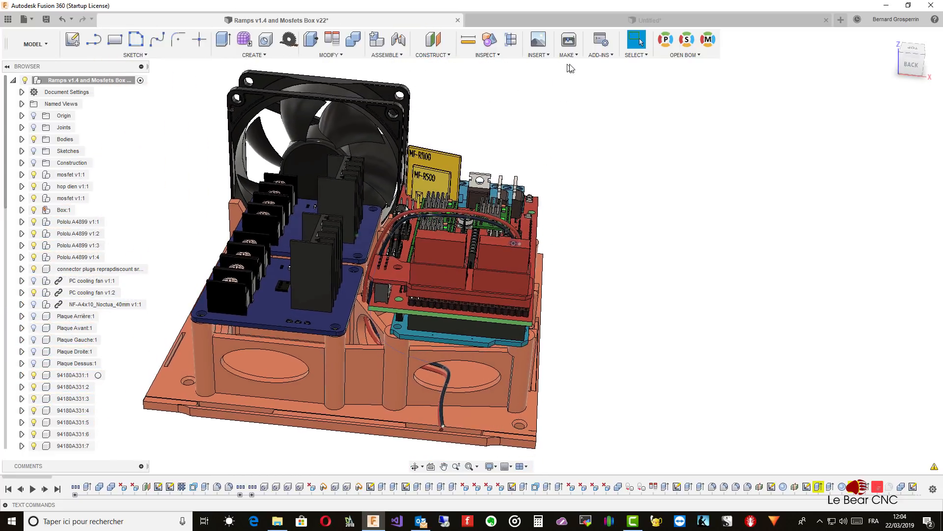
click(499, 55)
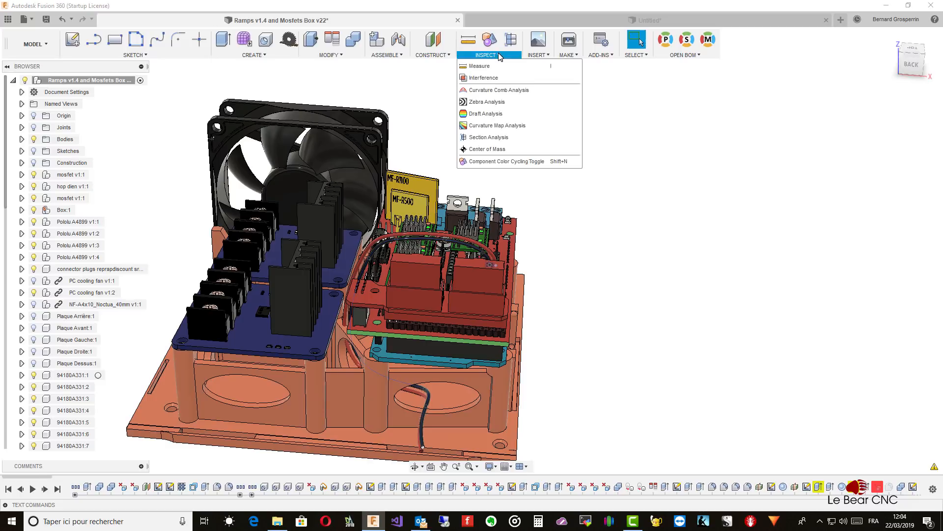
click(484, 78)
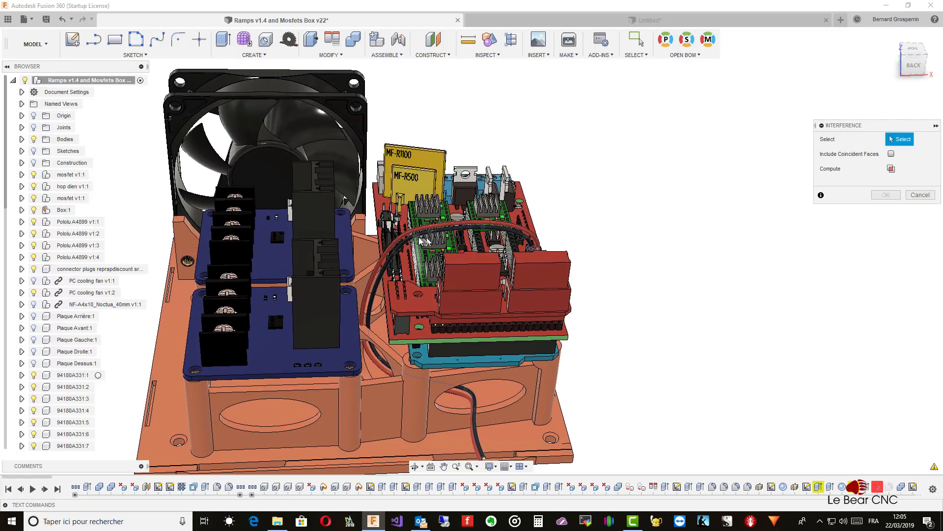
click(368, 285)
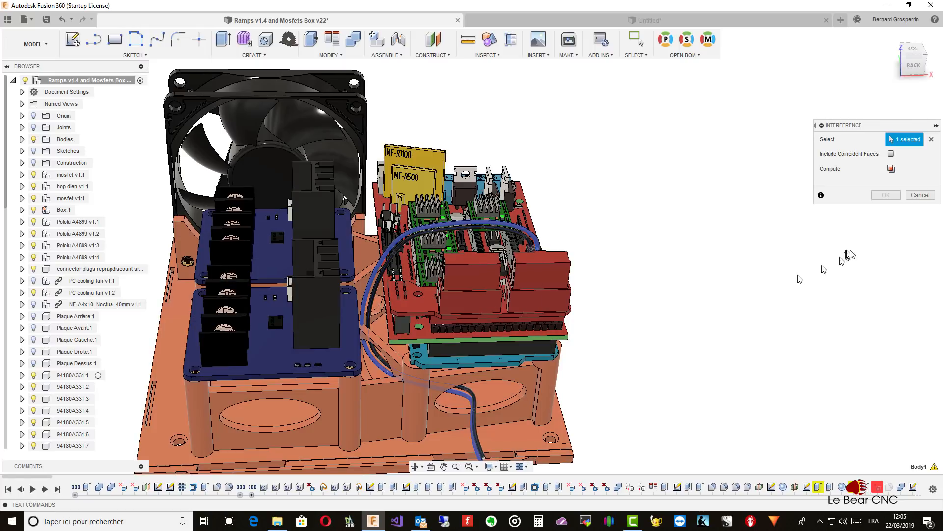
click(383, 415)
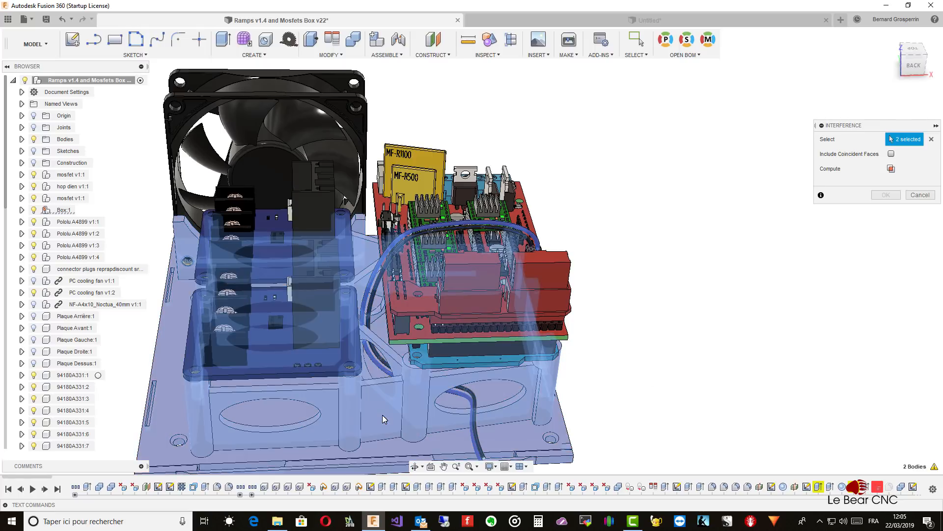
click(891, 169)
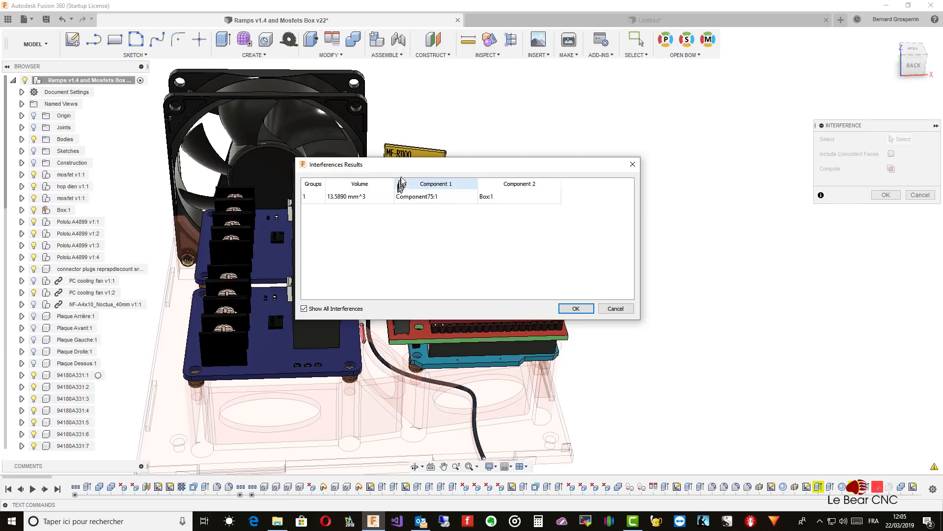
drag(404, 169, 470, 169)
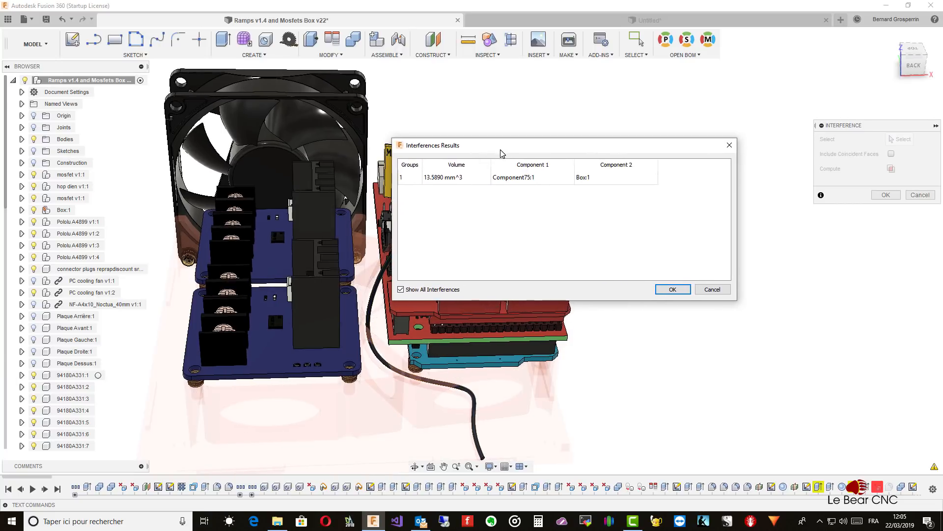
shift+middle_drag(468, 216, 678, 288)
scroll(443, 319, up, 5)
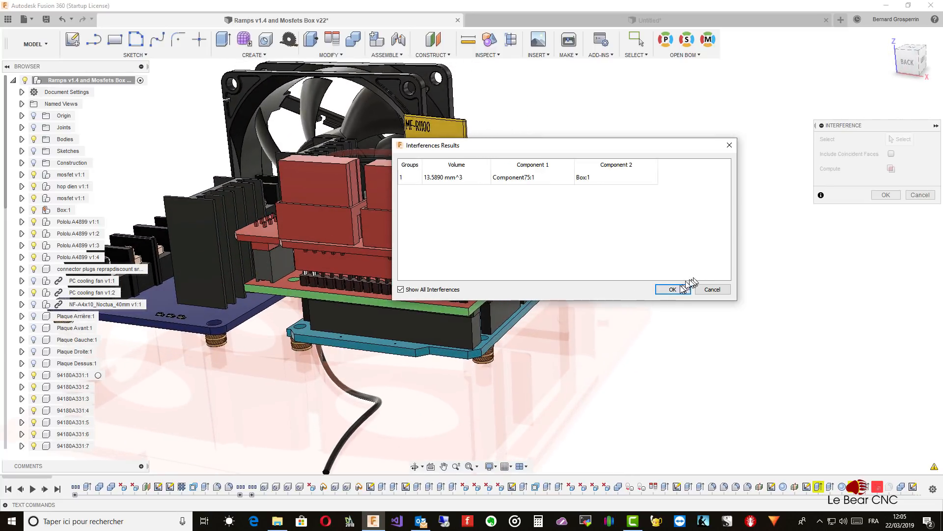
click(673, 289)
- Examine the cables' route over the boards and through the box from several angles
scroll(674, 297, up, 5)
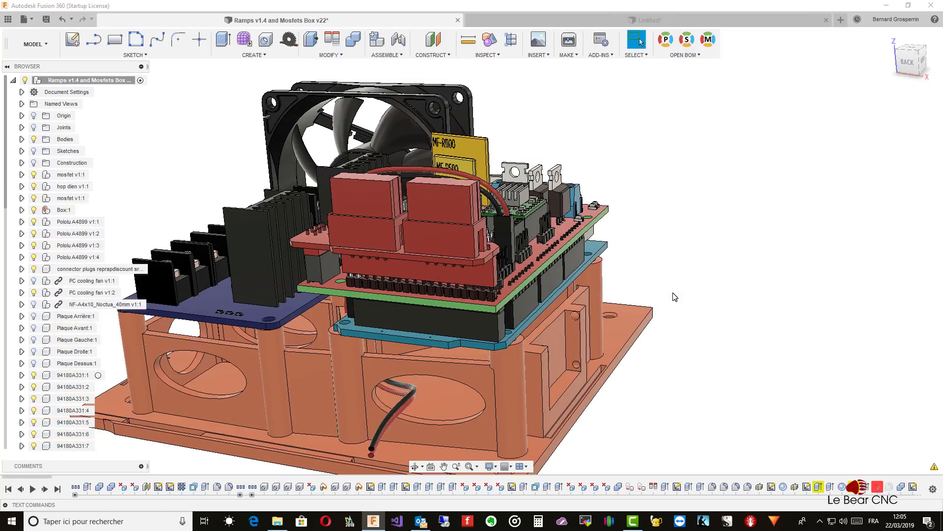
shift+middle_drag(670, 304, 638, 353)
scroll(637, 353, up, 3)
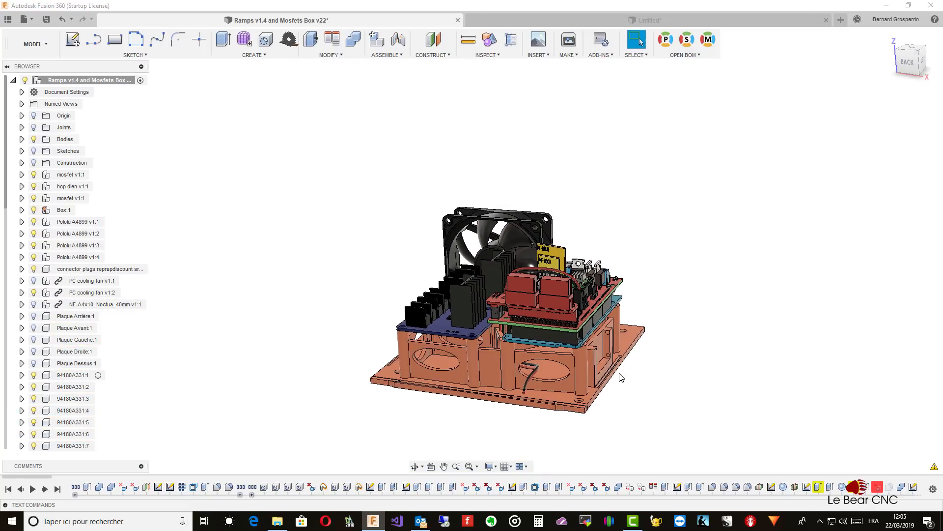
shift+middle_drag(578, 433, 536, 415)
scroll(535, 415, down, 10)
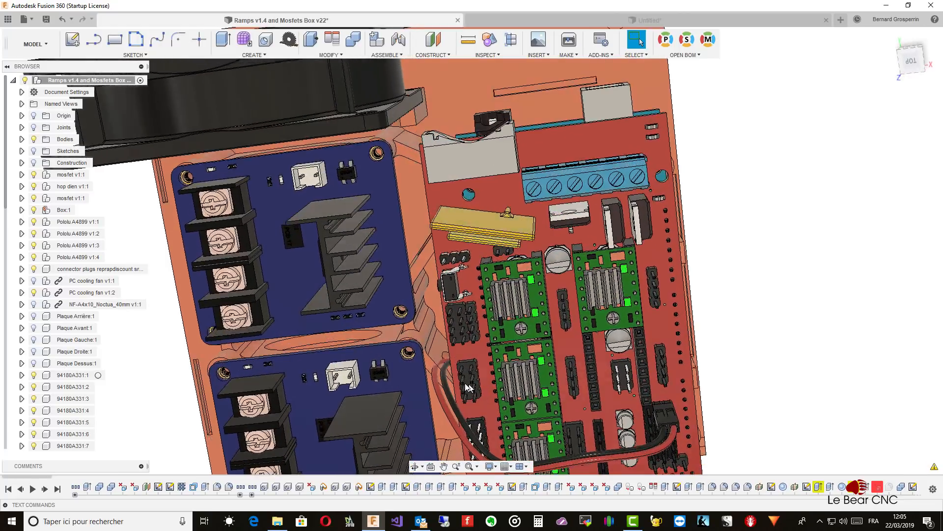
scroll(460, 382, down, 3)
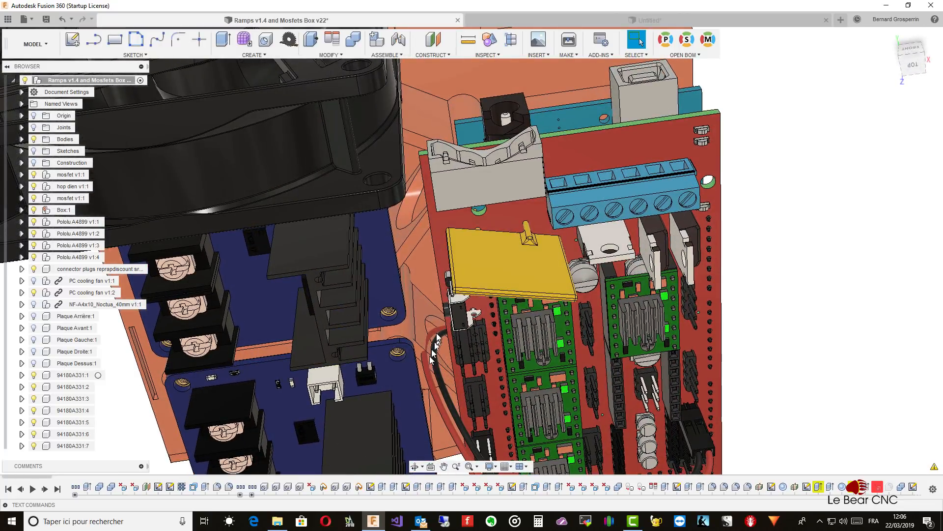
scroll(432, 340, up, 10)
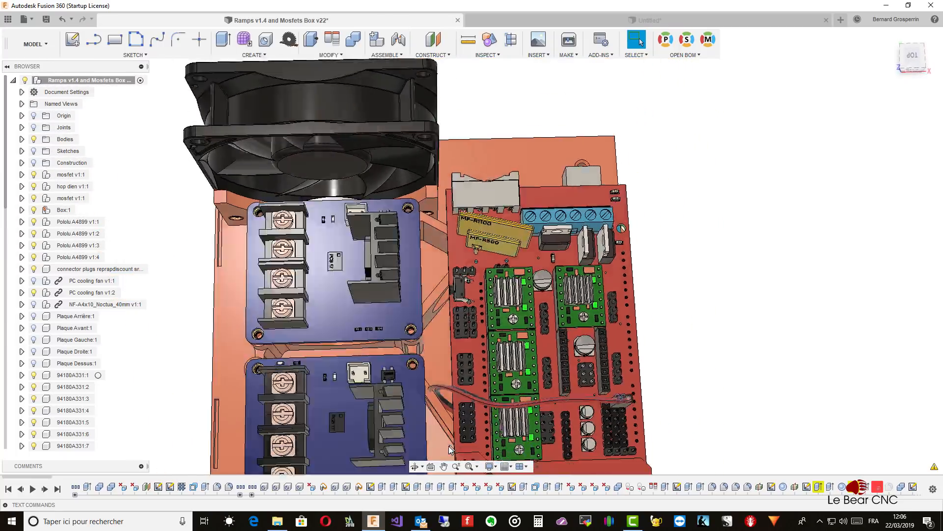
shift+middle_drag(442, 393, 428, 453)
scroll(341, 356, down, 3)
scroll(427, 453, down, 4)
scroll(428, 453, up, 3)
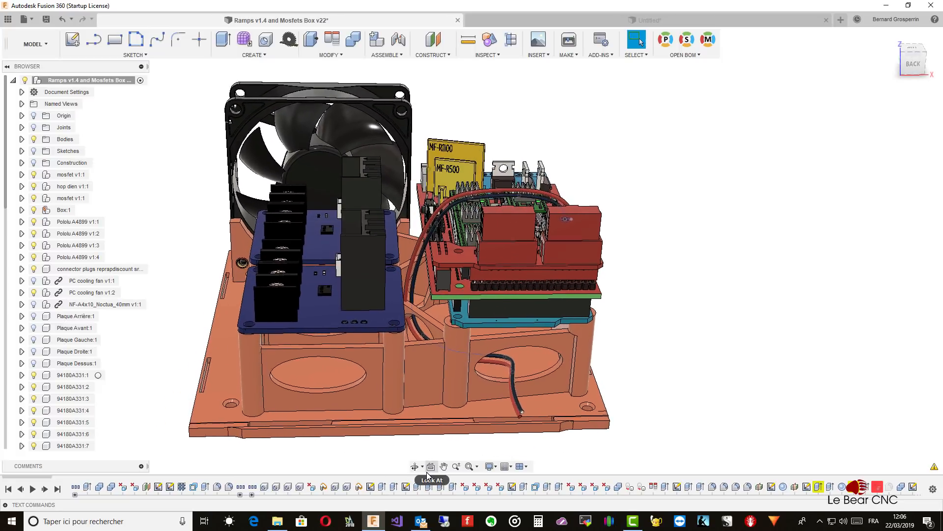
scroll(408, 311, up, 5)
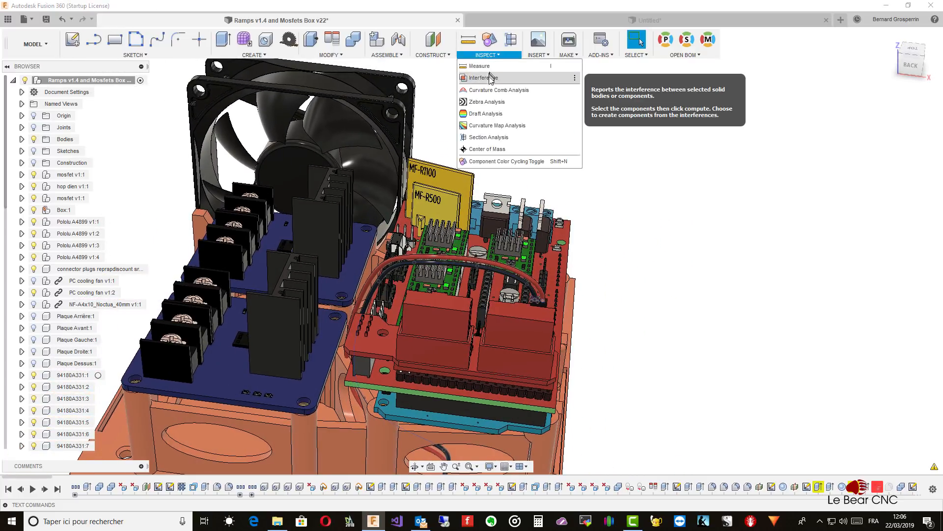
- Compute the interference between the whole Connexion switch X component and the box, and close the results
click(492, 79)
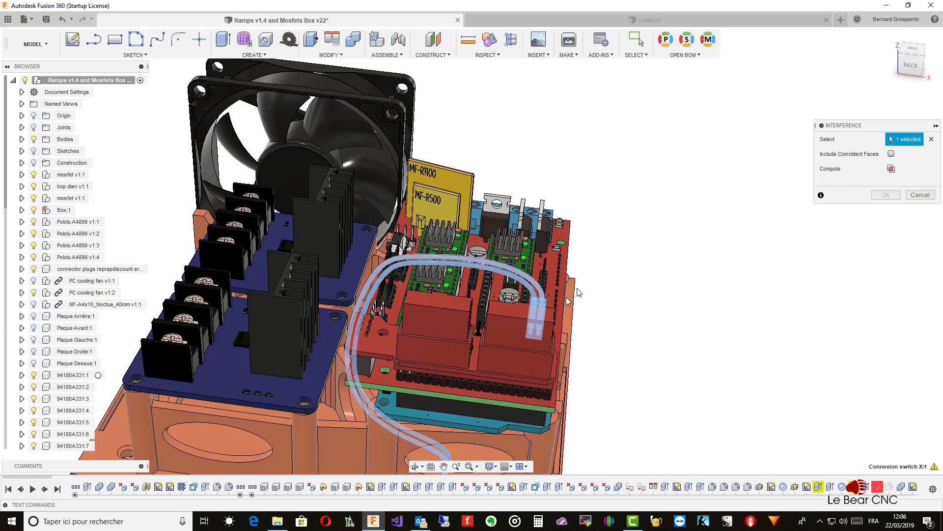
scroll(475, 432, down, 2)
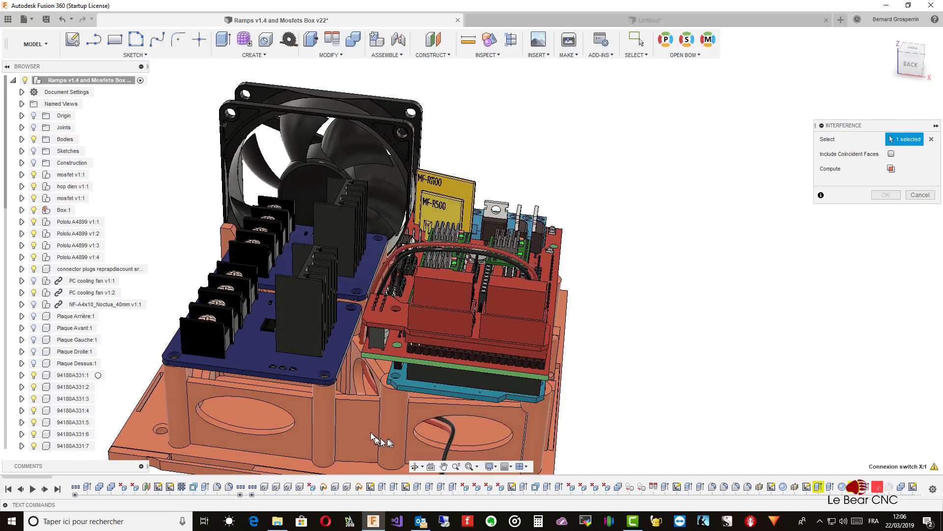
click(370, 431)
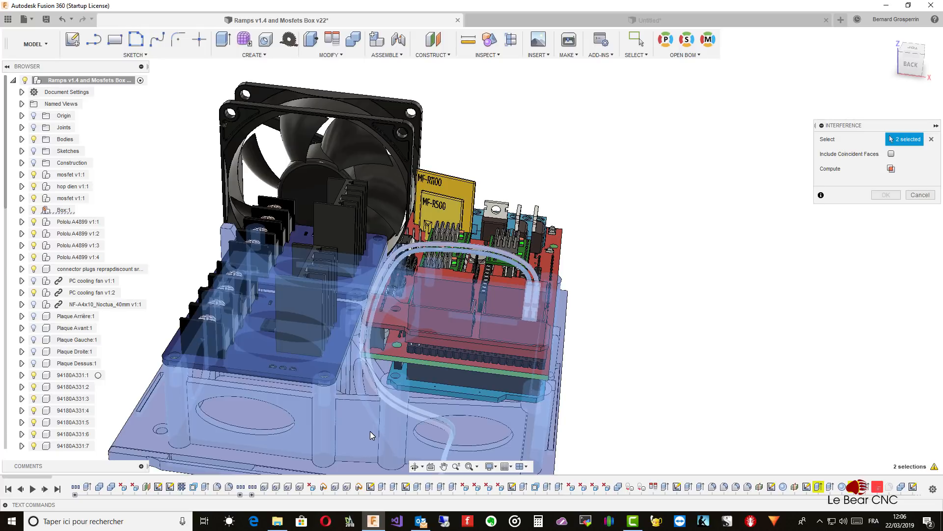
click(891, 169)
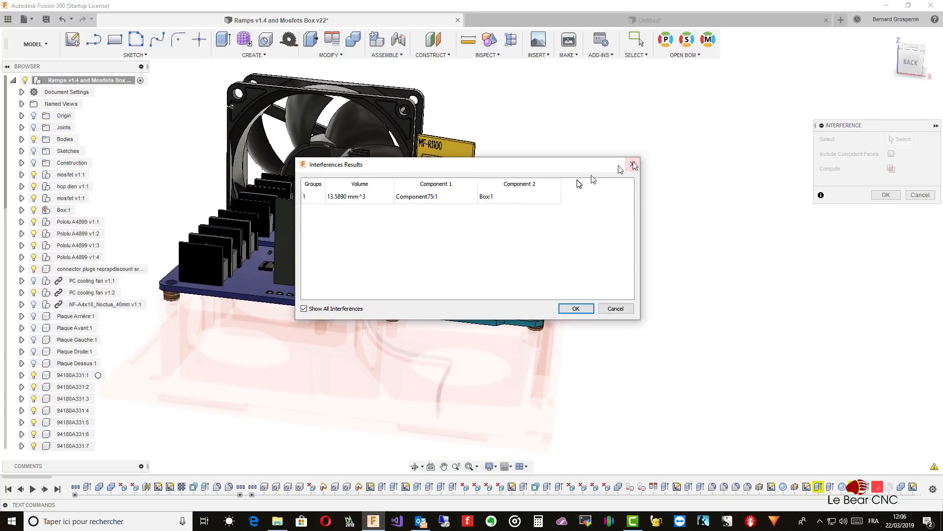
click(575, 308)
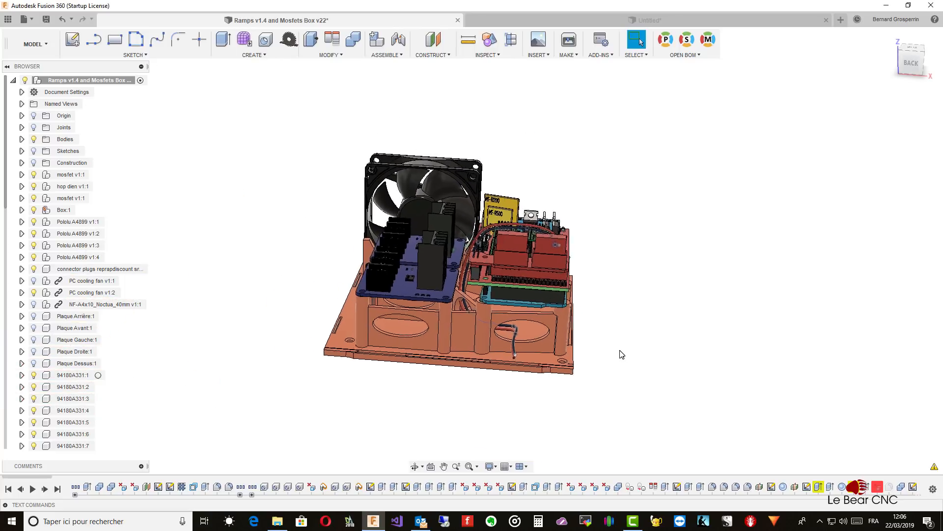
- Open Sketch1 of Connexion switch X for editing and move the spline point beside the box wall about -3.5 mm along X
scroll(622, 354, up, 10)
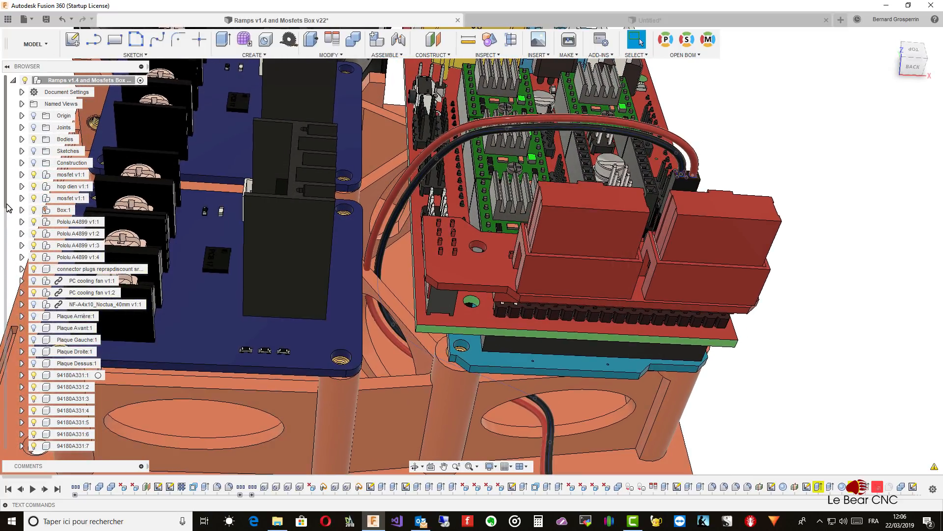
scroll(7, 236, down, 2)
scroll(5, 364, down, 5)
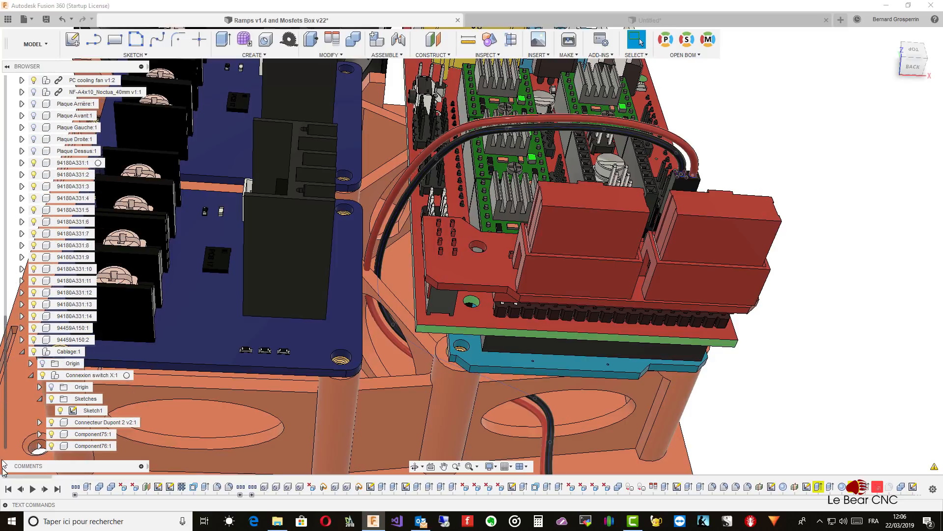
right_click(87, 415)
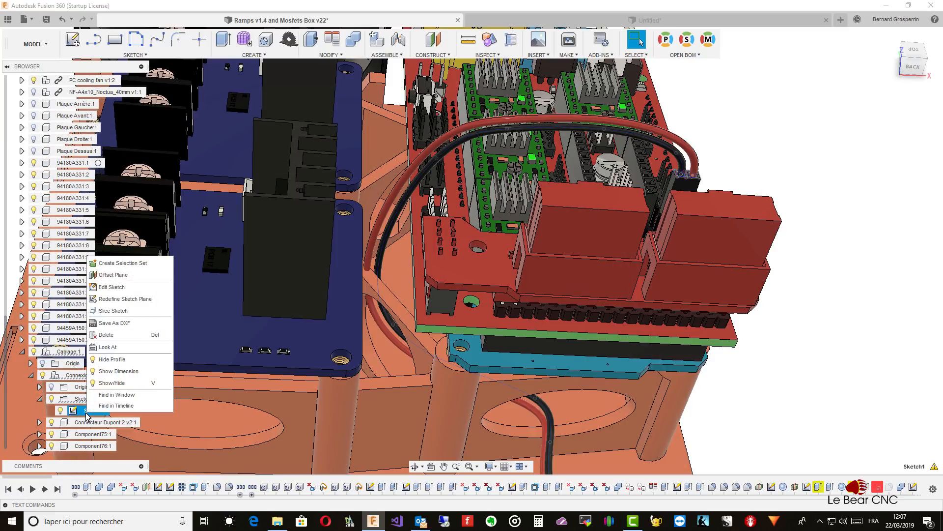
click(98, 288)
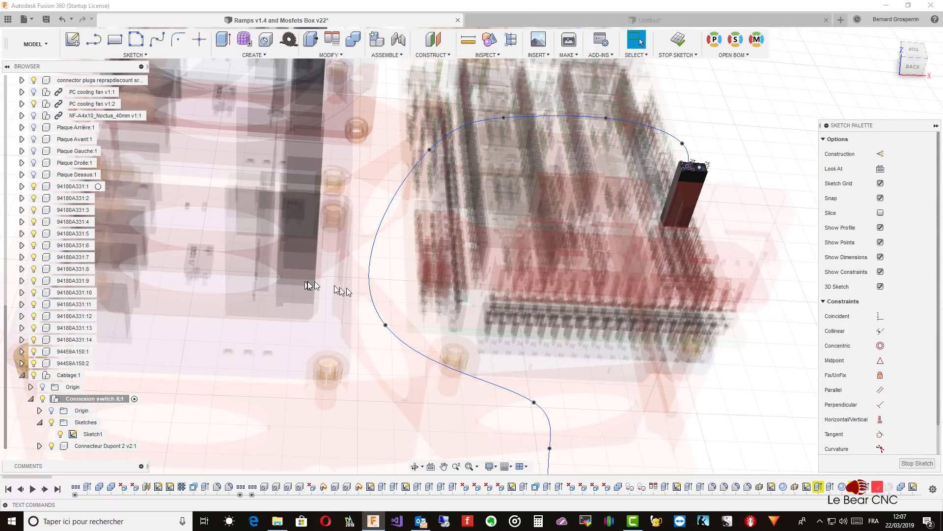
right_click(386, 327)
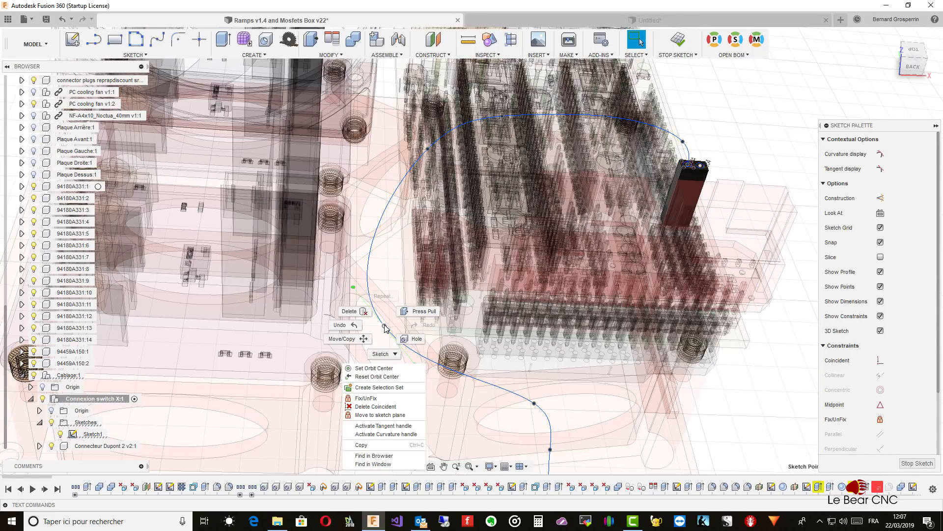
click(364, 341)
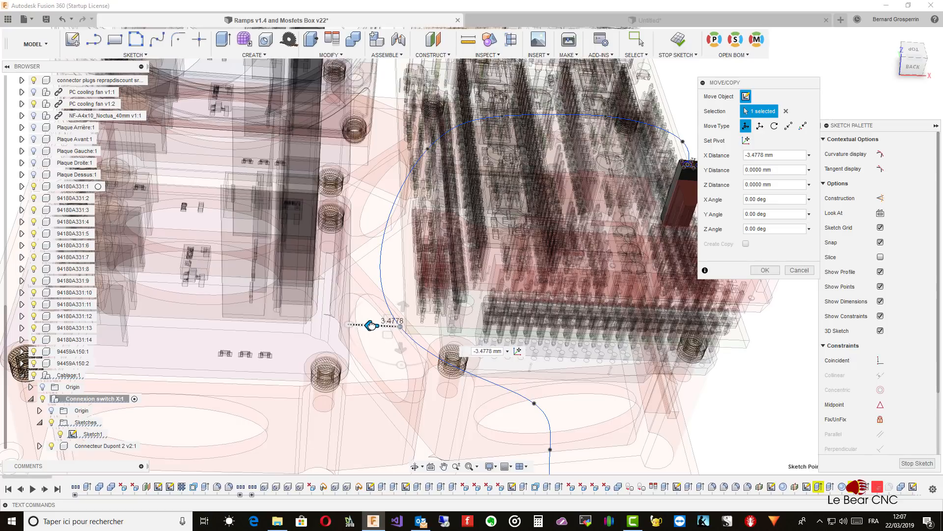
- Lower the spline's topmost point about 3.9 mm along Z, and lower the neighbouring point nearer the connector slightly
shift+middle_drag(385, 284, 489, 178)
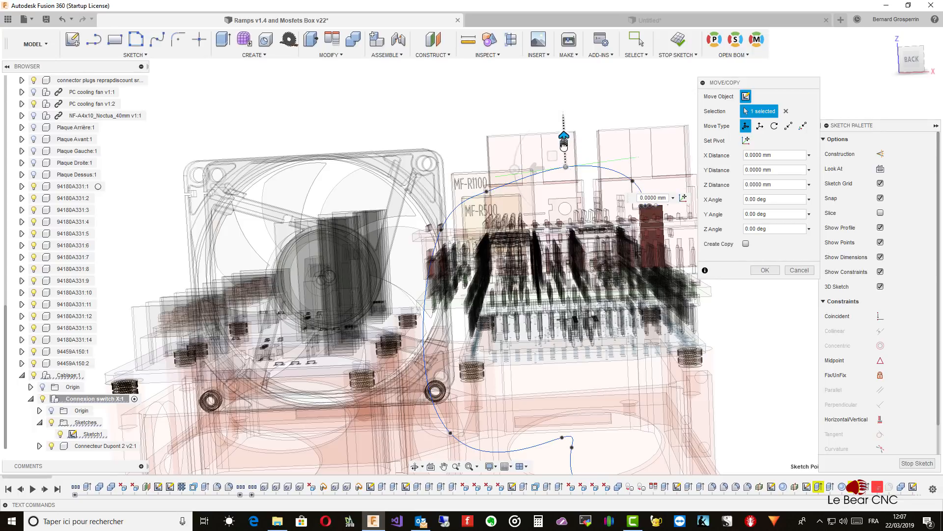
drag(564, 152, 595, 172)
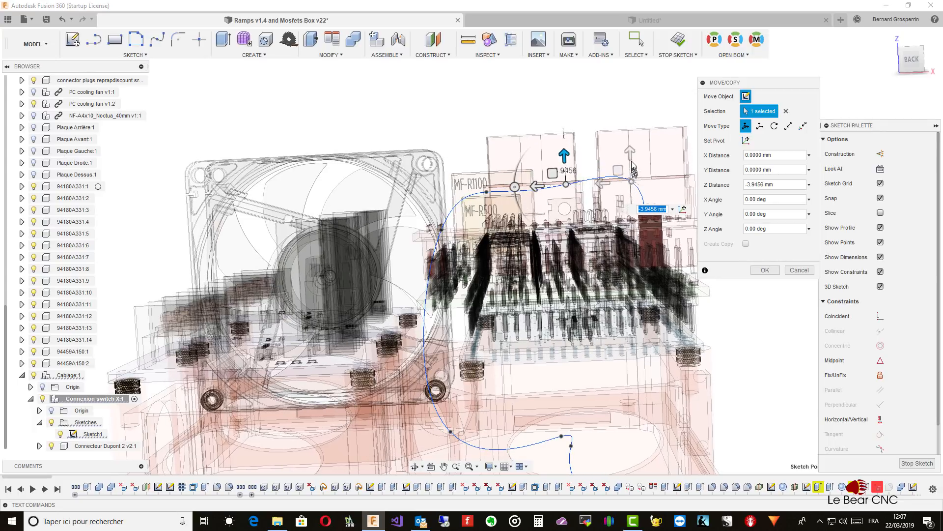
drag(631, 154, 629, 168)
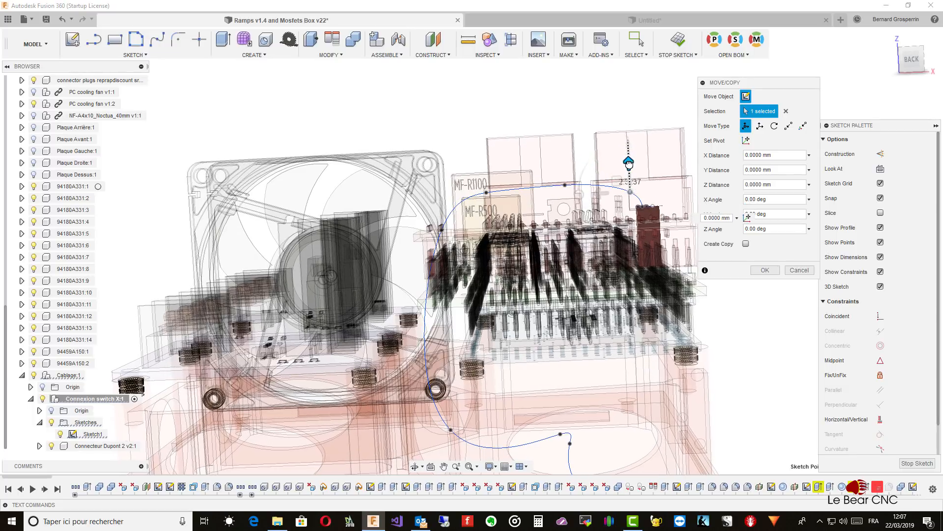
click(765, 270)
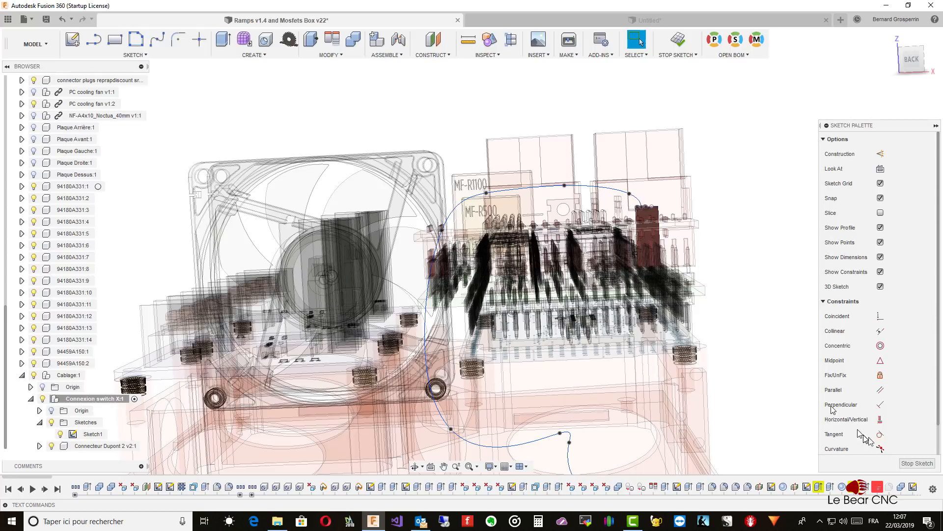
- Finish editing the sketch, compute the interference between the Connexion switch X component and the box, and close the check
click(917, 464)
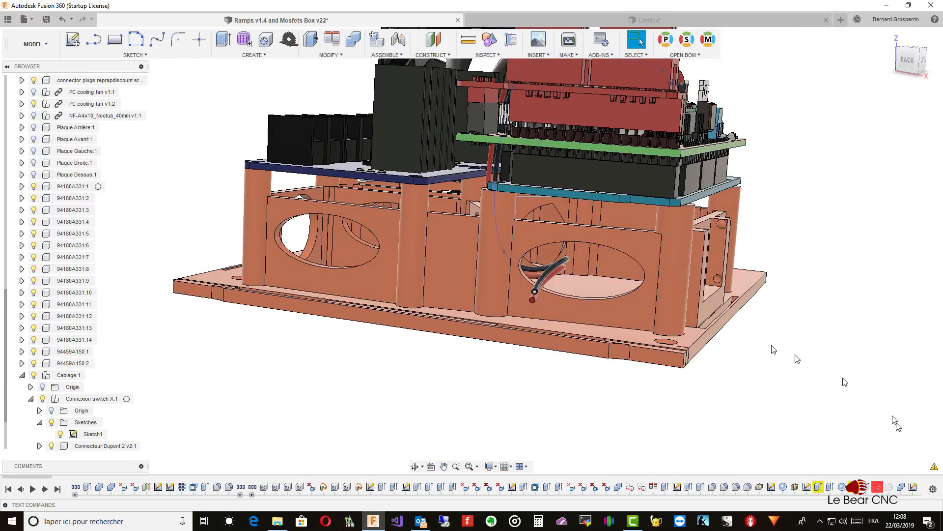
click(495, 57)
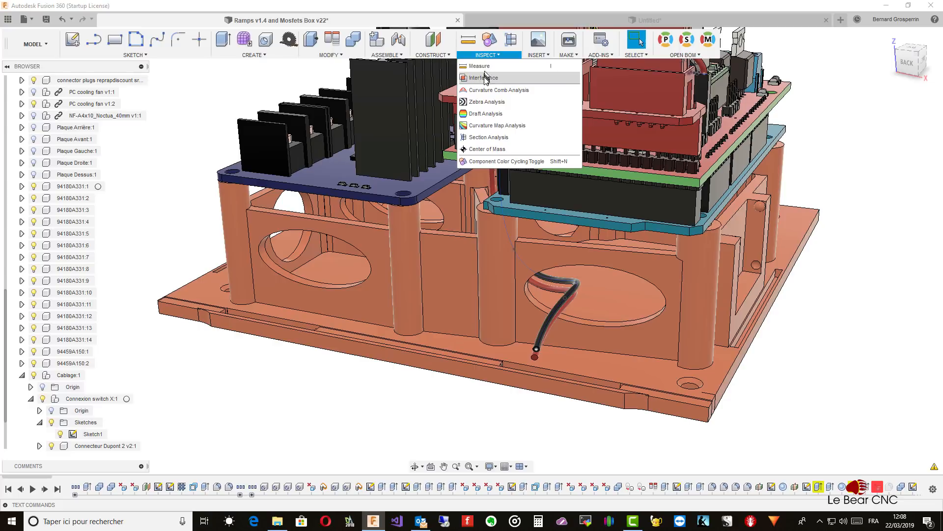
click(491, 76)
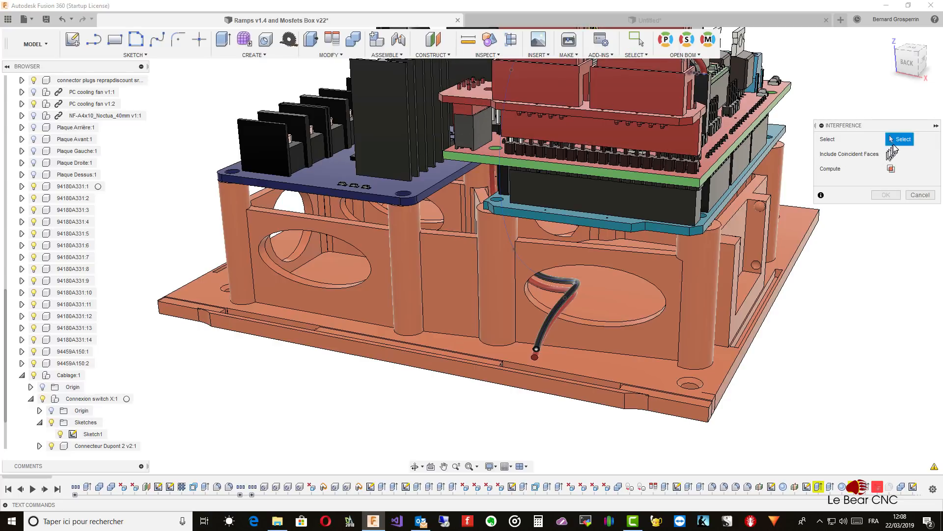
click(558, 304)
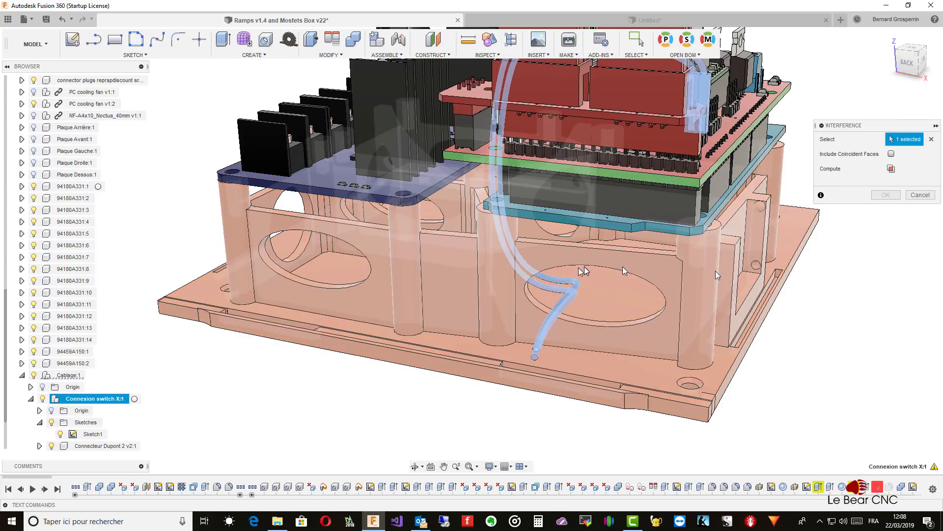
click(477, 273)
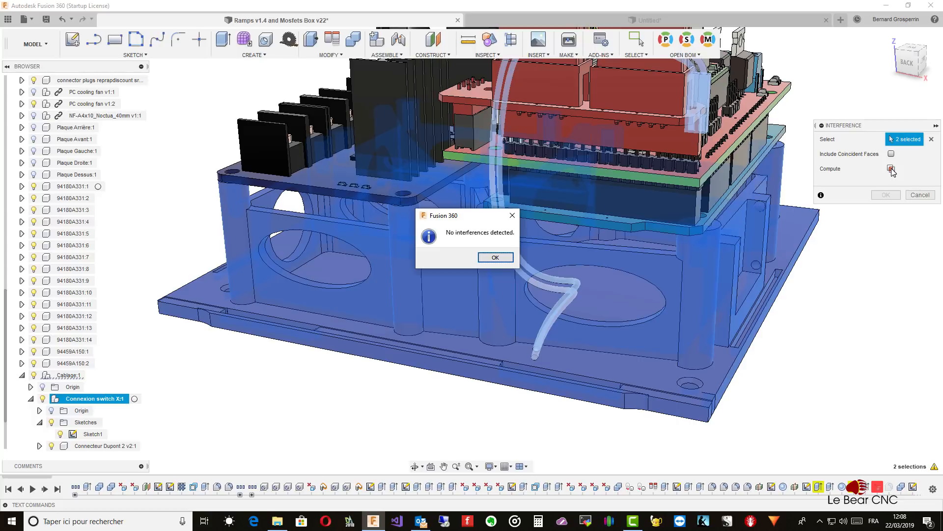
click(495, 256)
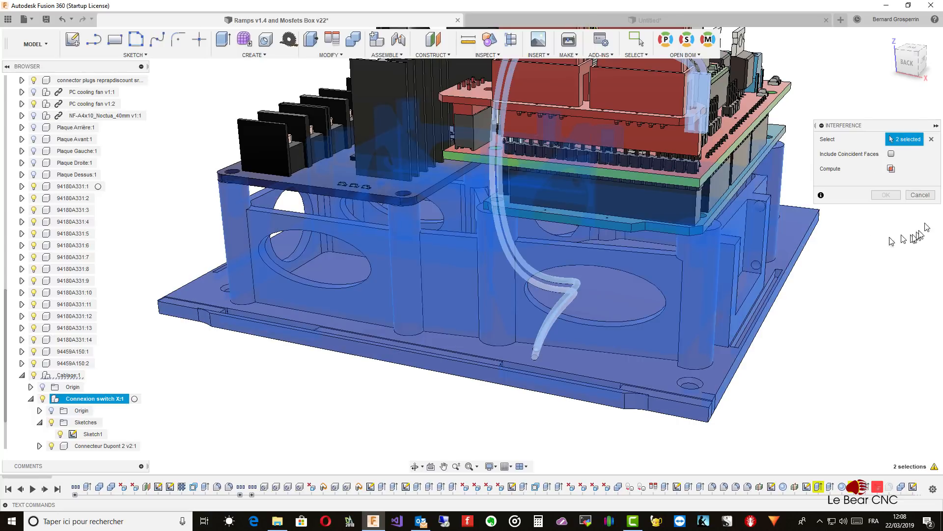
click(919, 196)
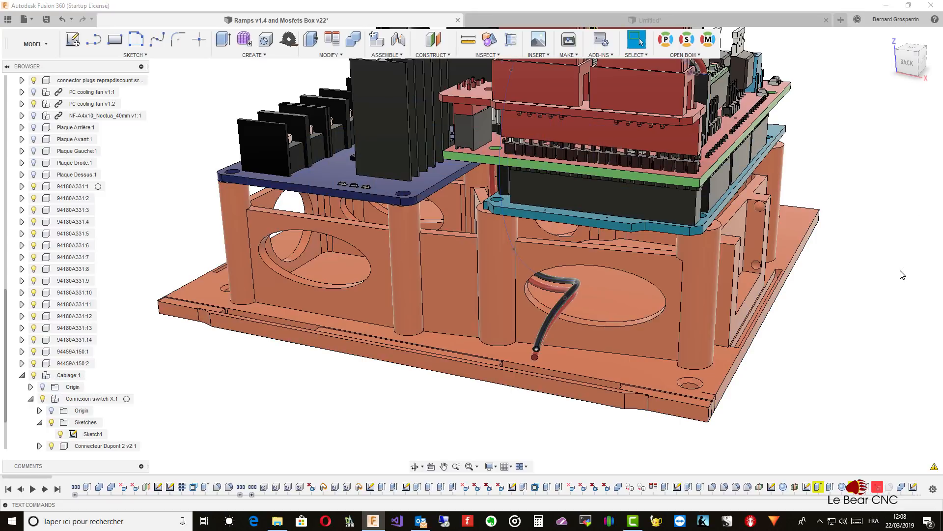
- Examine the adjusted cable's route over the boards from above
scroll(902, 275, down, 5)
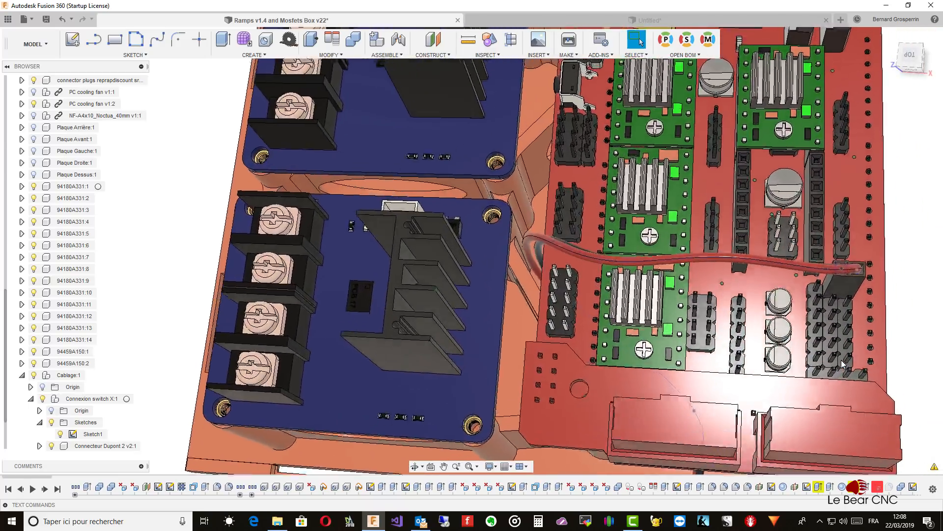
scroll(842, 363, down, 5)
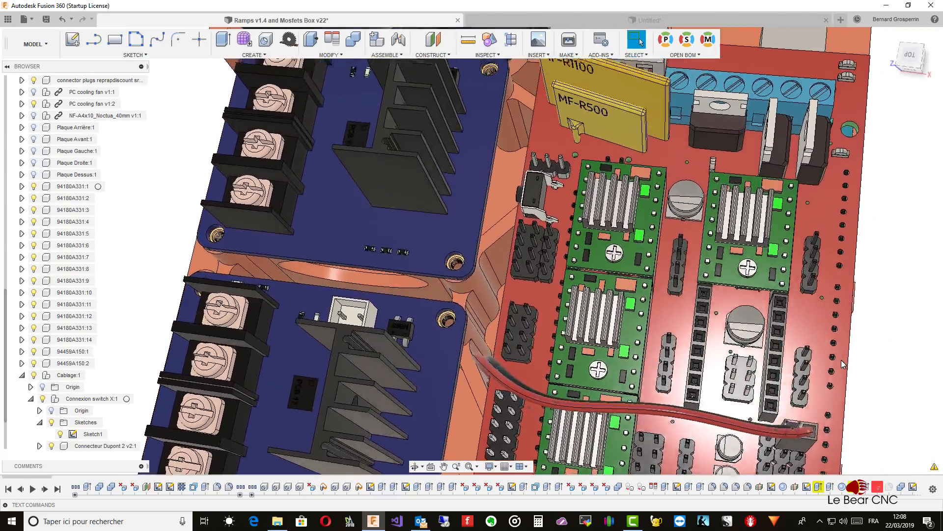
scroll(844, 364, down, 6)
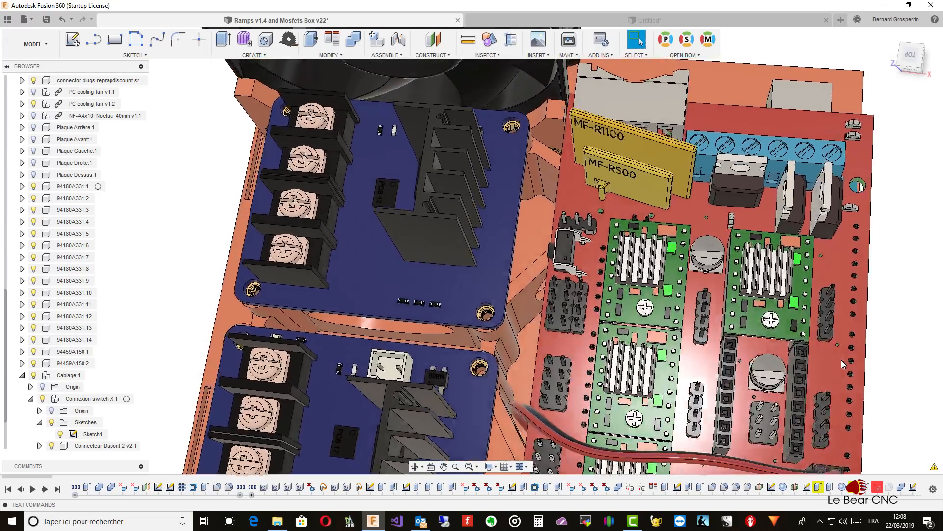
scroll(843, 364, down, 4)
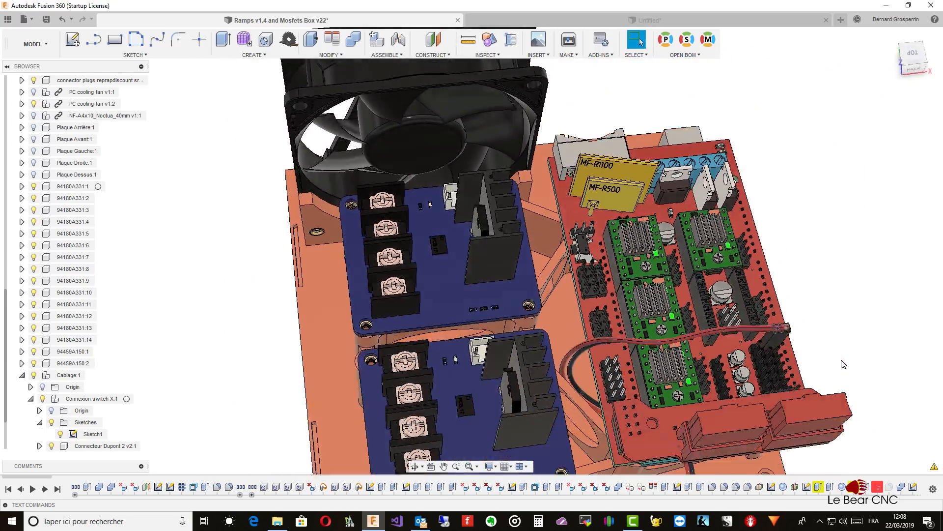